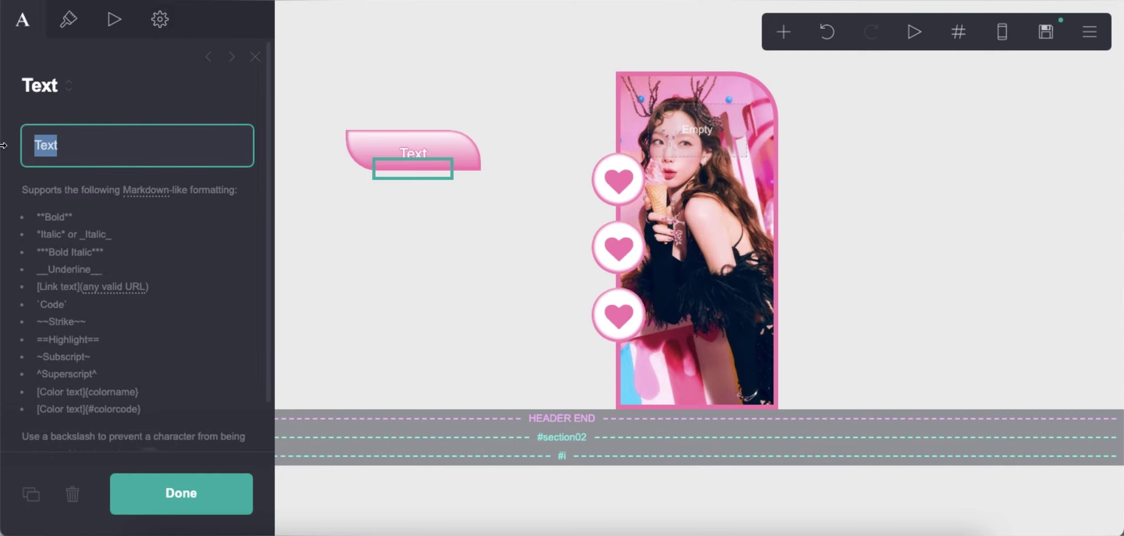
Add a control that marks the footer start below the #i section.
{"action": "left_click", "coordinate": [647, 493]}
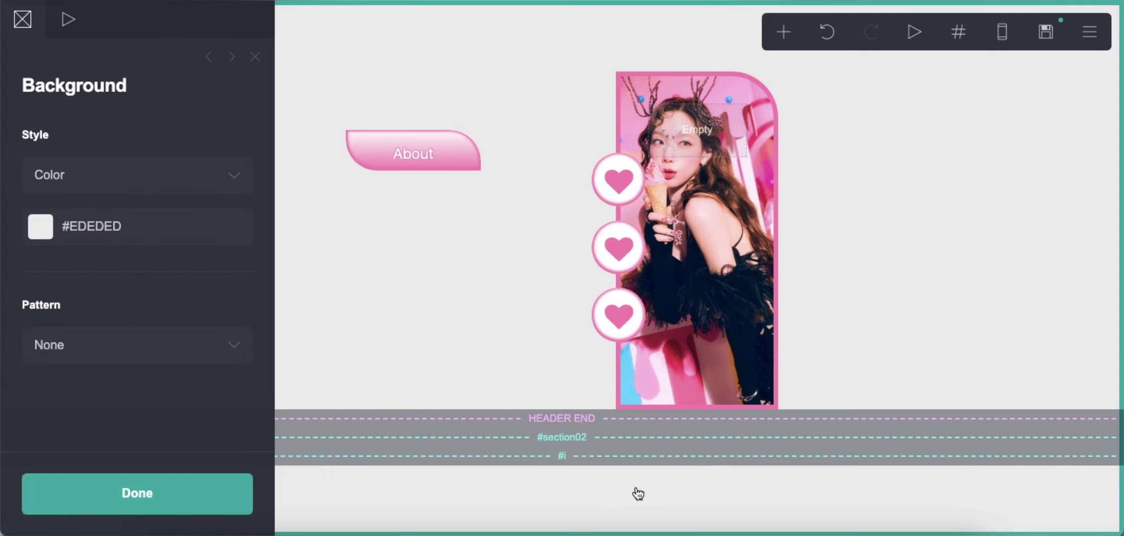
{"action": "left_click", "coordinate": [783, 32]}
{"action": "left_click", "coordinate": [722, 384]}
{"action": "left_click", "coordinate": [115, 181]}
{"action": "left_click", "coordinate": [149, 215]}
Add an embed element labelled "fonts" to the footer.
{"action": "left_click", "coordinate": [791, 47]}
{"action": "left_click", "coordinate": [717, 328]}
{"action": "left_click", "coordinate": [134, 322]}
{"action": "type", "text": "fonts"}
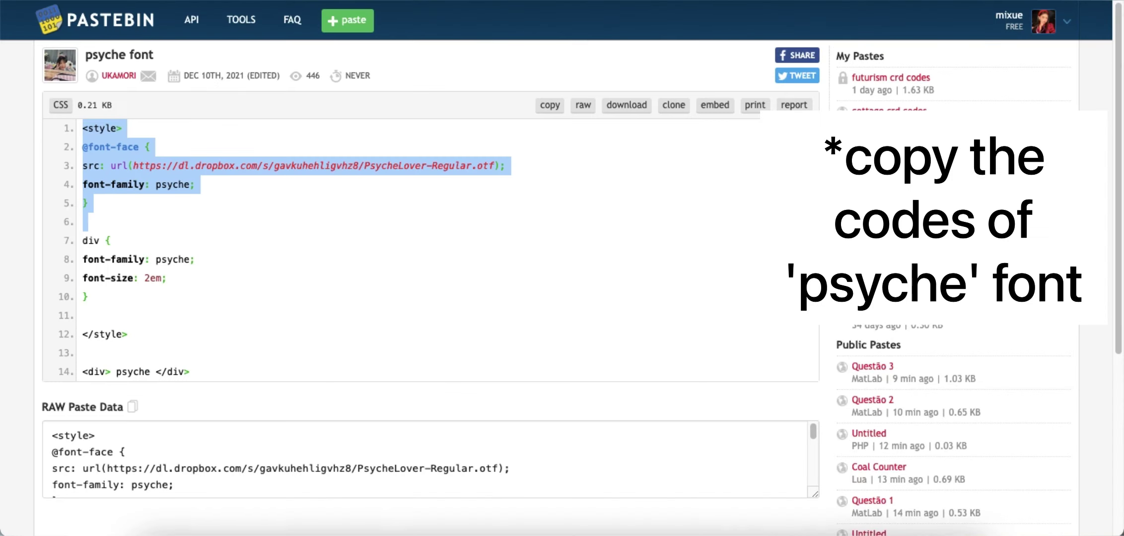
{"action": "left_click", "coordinate": [98, 187]}
{"action": "left_click_drag", "start_coordinate": [83, 128], "coordinate": [89, 203]}
{"action": "key", "text": "super+c"}
{"action": "right_click", "coordinate": [104, 139]}
{"action": "key", "text": "Escape"}
{"action": "right_click", "coordinate": [110, 152]}
{"action": "left_click", "coordinate": [139, 192]}
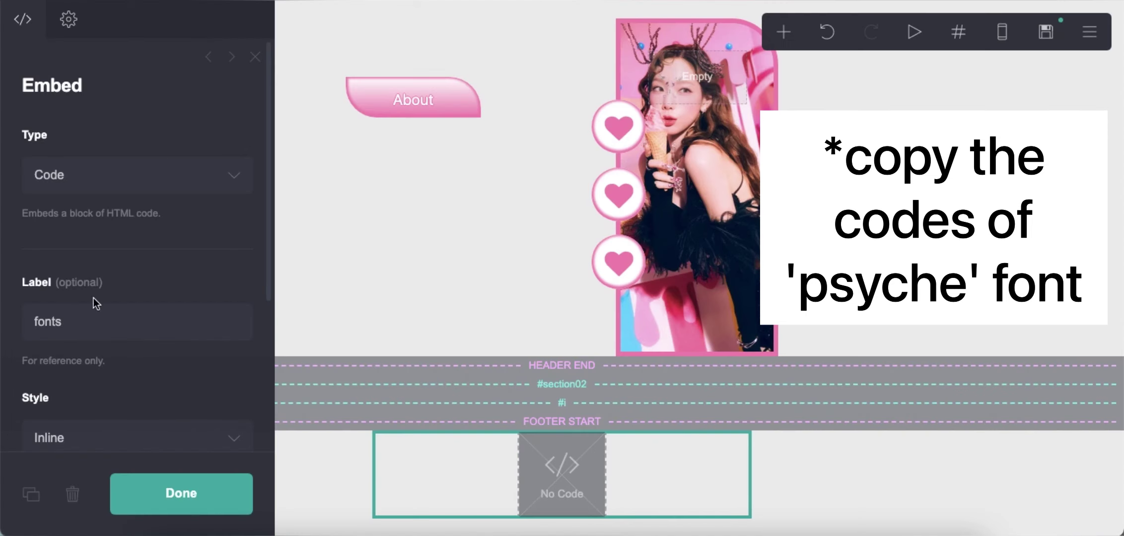
{"action": "scroll", "coordinate": [79, 347], "scroll_direction": "down", "scroll_amount": 5}
{"action": "right_click", "coordinate": [92, 368]}
{"action": "left_click", "coordinate": [119, 419]}
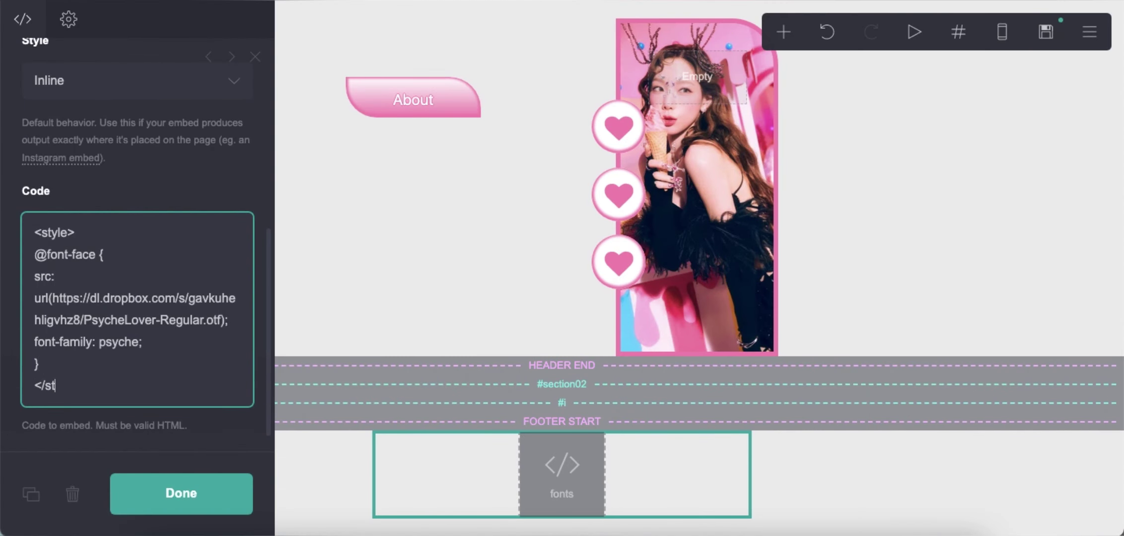
{"action": "type", "text": ">"}
Copy the font-family: psyche; line from the embed code and append it to the About text's default custom style.
{"action": "triple_click", "coordinate": [63, 344]}
{"action": "right_click", "coordinate": [63, 344]}
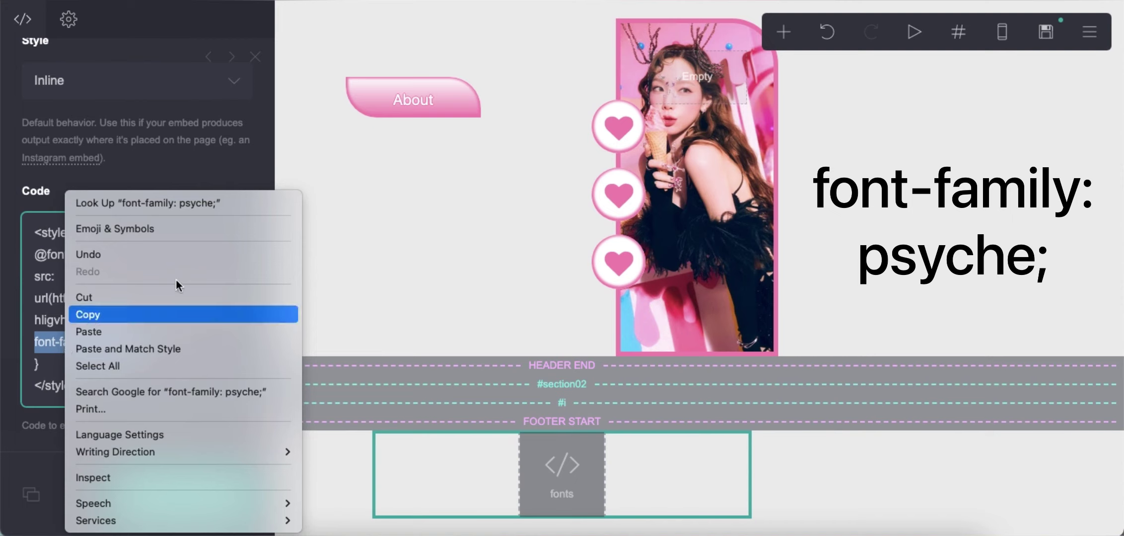
{"action": "left_click", "coordinate": [175, 313]}
{"action": "left_click", "coordinate": [401, 107]}
{"action": "left_click", "coordinate": [159, 19]}
{"action": "left_click", "coordinate": [153, 362]}
{"action": "key", "text": "Return"}
{"action": "right_click", "coordinate": [95, 300]}
{"action": "left_click", "coordinate": [120, 412]}
{"action": "scroll", "coordinate": [127, 386], "scroll_direction": "down", "scroll_amount": 1}
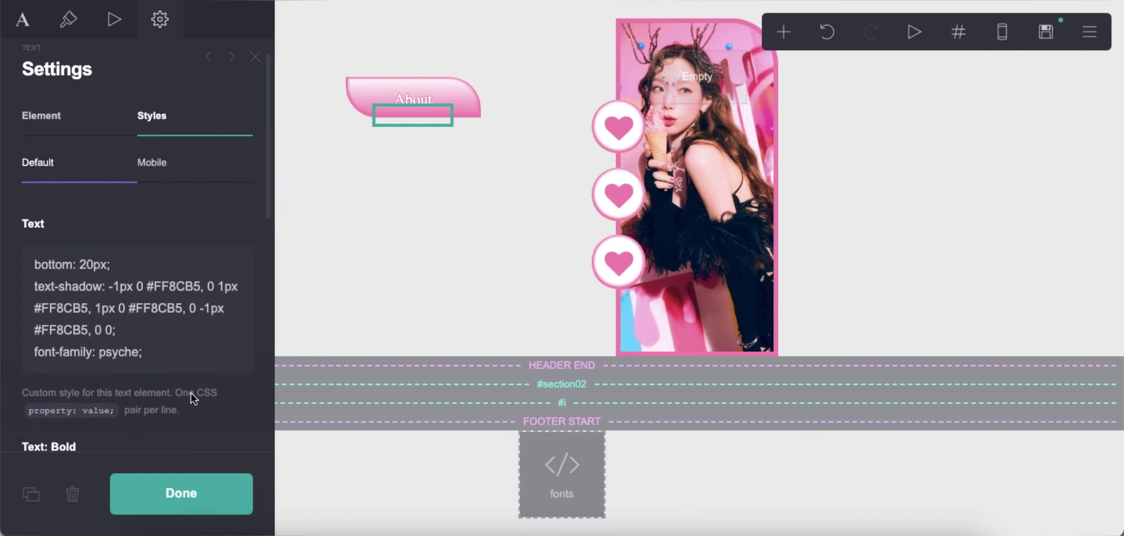
{"action": "left_click", "coordinate": [827, 503]}
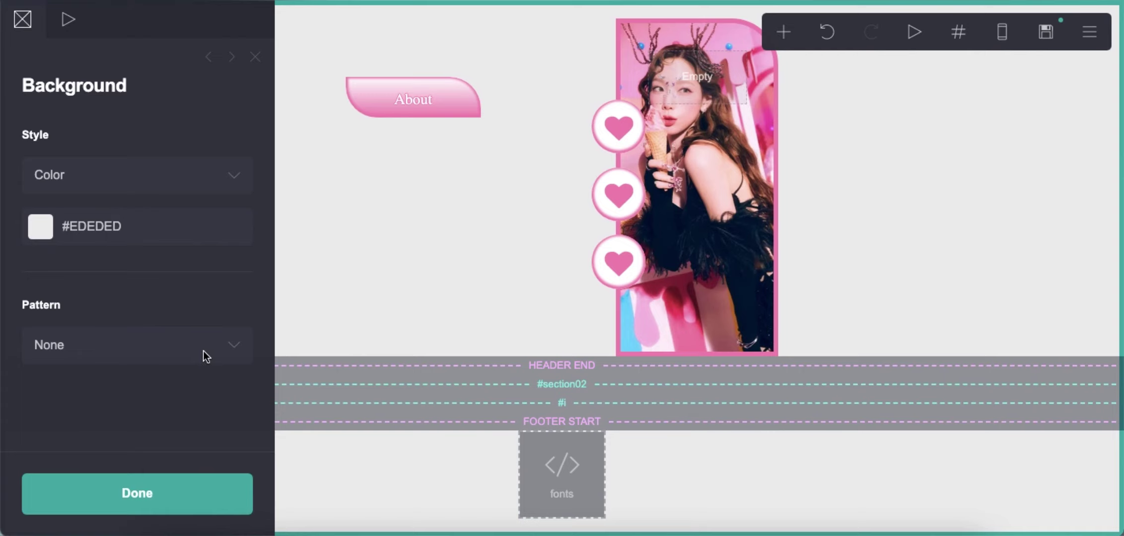
Add a new container and clear both its mobile and default custom styles.
{"action": "left_click", "coordinate": [785, 33]}
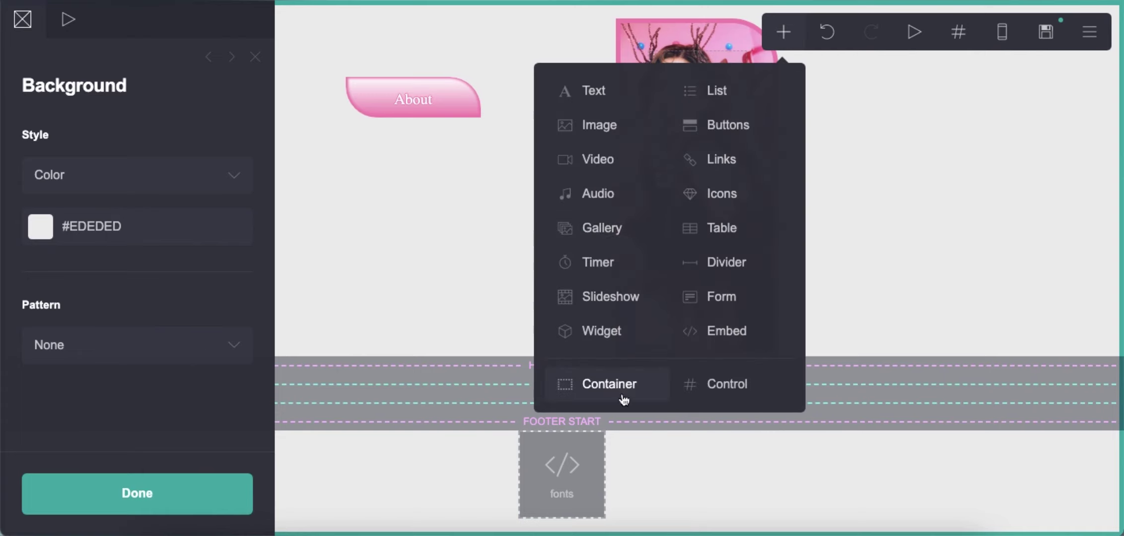
{"action": "left_click", "coordinate": [609, 383]}
{"action": "left_click_drag", "start_coordinate": [105, 307], "coordinate": [3, 234]}
{"action": "key", "text": "BackSpace"}
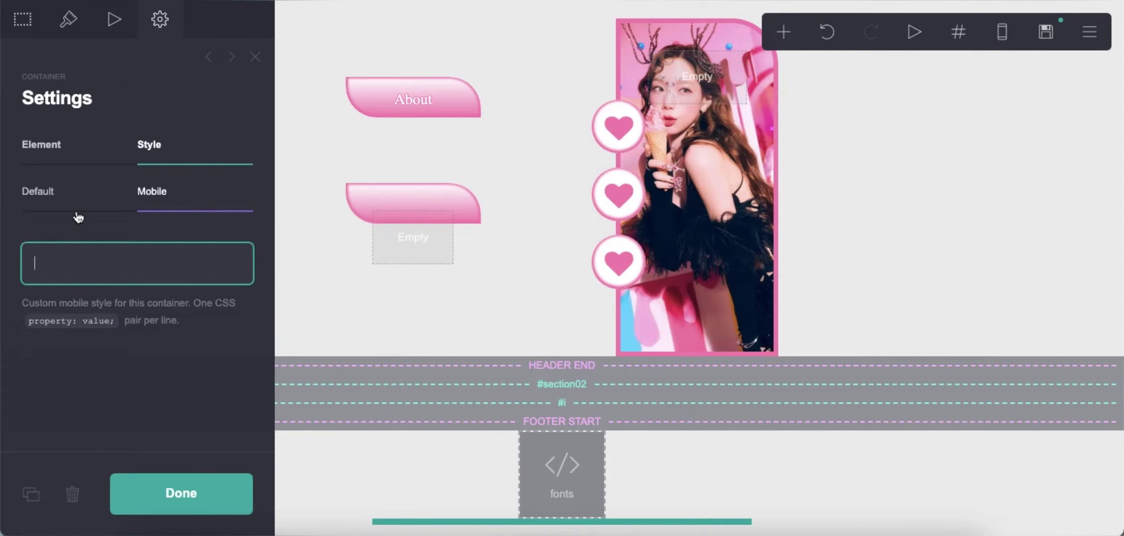
{"action": "left_click", "coordinate": [74, 206]}
{"action": "right_click", "coordinate": [135, 382]}
{"action": "left_click", "coordinate": [166, 419]}
{"action": "key", "text": "BackSpace"}
Move the new container between the #i section and the footer start.
{"action": "scroll", "coordinate": [787, 406], "scroll_direction": "down", "scroll_amount": 3}
{"action": "left_click", "coordinate": [788, 406]}
{"action": "left_click", "coordinate": [487, 418]}
{"action": "left_click_drag", "start_coordinate": [496, 422], "coordinate": [549, 317]}
Set the new container's default custom style to width: 15em; and height: 8em;.
{"action": "left_click", "coordinate": [120, 271]}
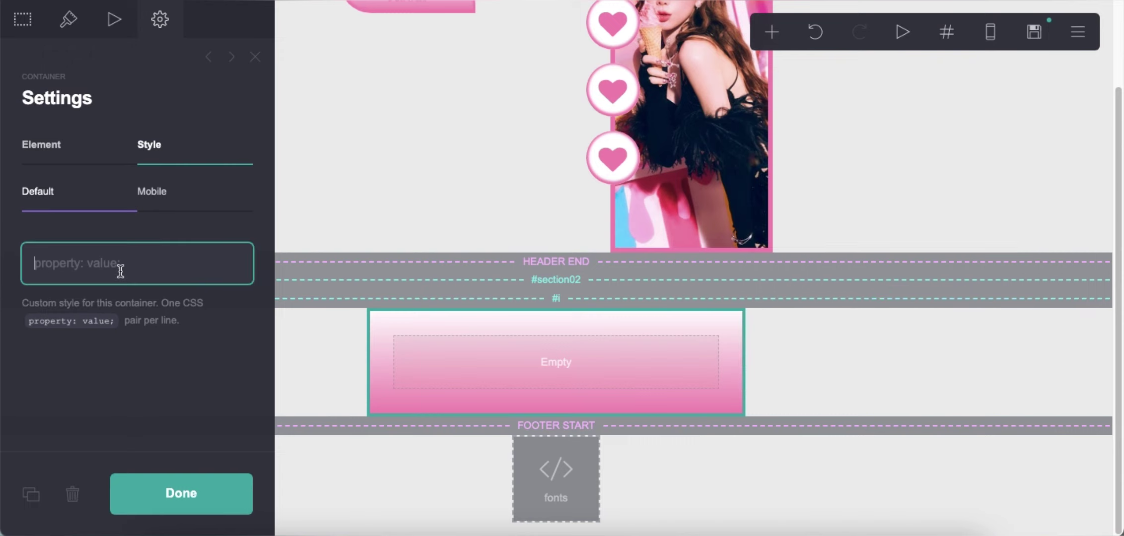
{"action": "type", "text": "width: 10em;"}
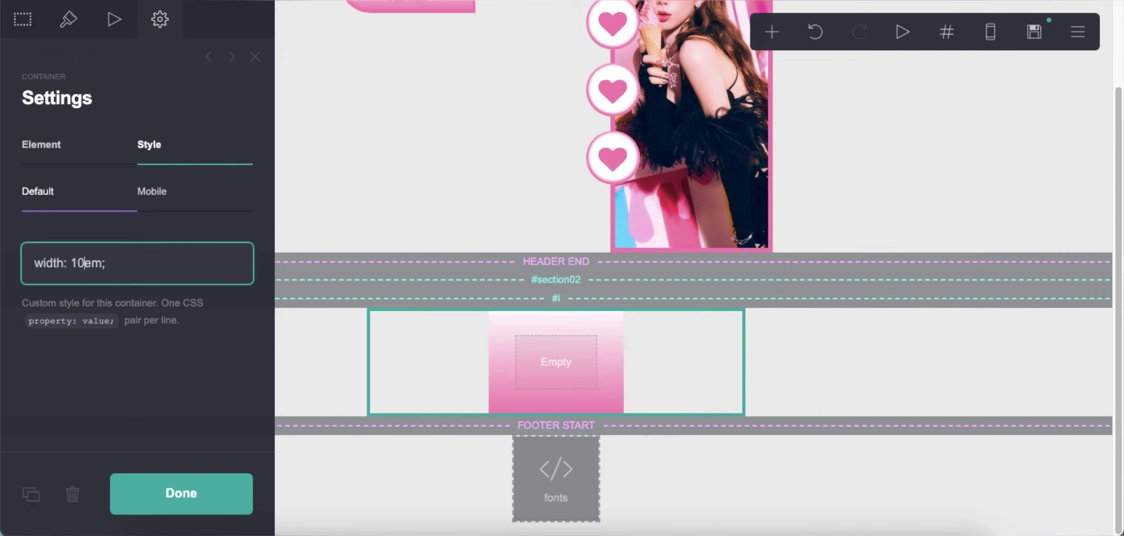
{"action": "key", "text": "Left"}
{"action": "key", "text": "BackSpace"}
{"action": "type", "text": "5"}
{"action": "key", "text": "Return"}
{"action": "type", "text": "hi"}
{"action": "type", "text": "eight: 10em;"}
{"action": "key", "text": "Left"}
{"action": "key", "text": "BackSpace"}
{"action": "key", "text": "BackSpace"}
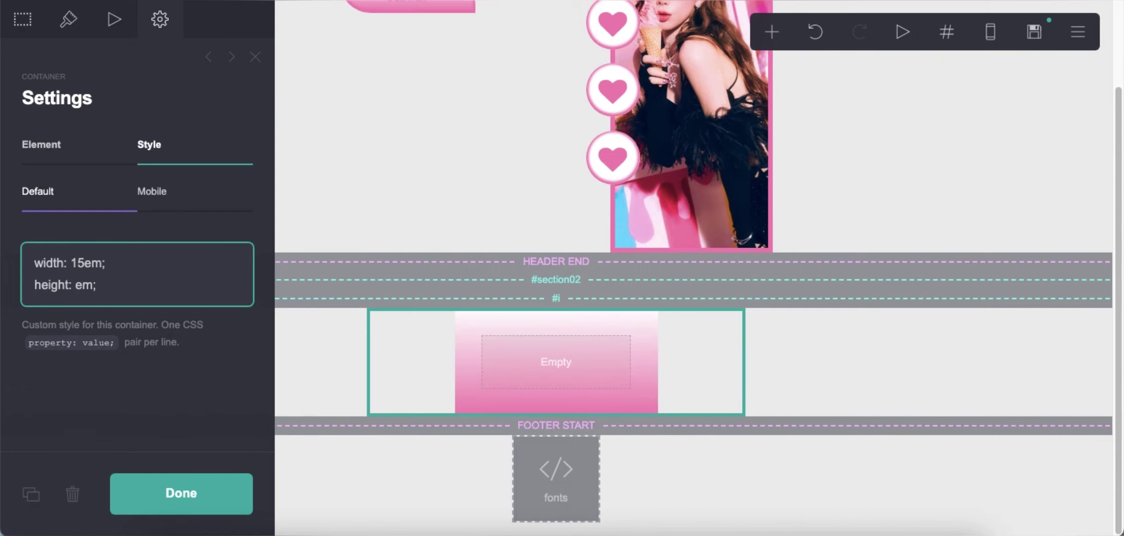
{"action": "left_click", "coordinate": [139, 285]}
Round the container's corners with border-radius: 20px;.
{"action": "key", "text": "Return"}
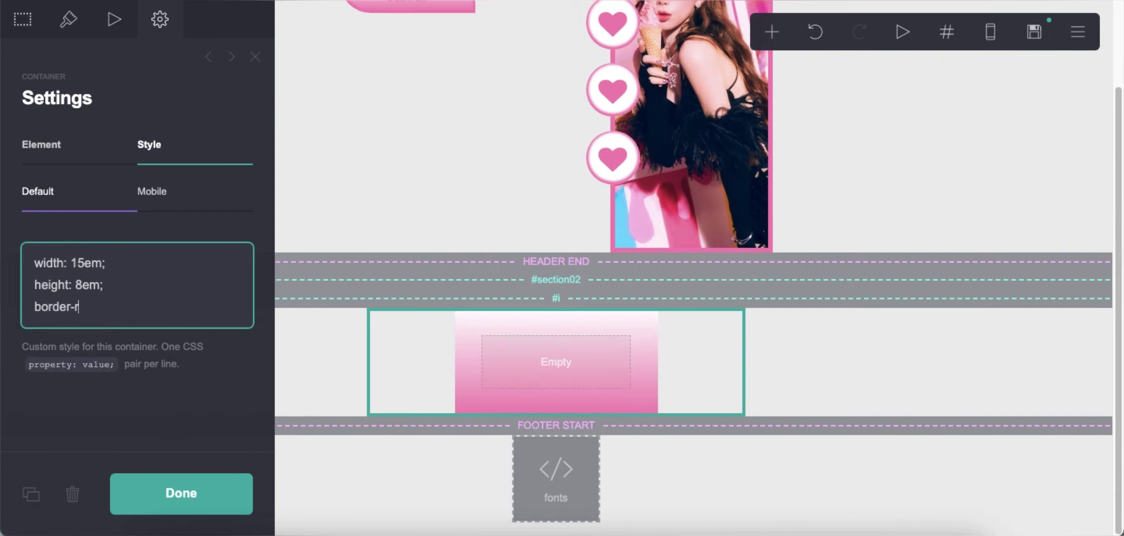
{"action": "left_click", "coordinate": [827, 339]}
{"action": "left_click", "coordinate": [645, 338]}
{"action": "left_click", "coordinate": [209, 314]}
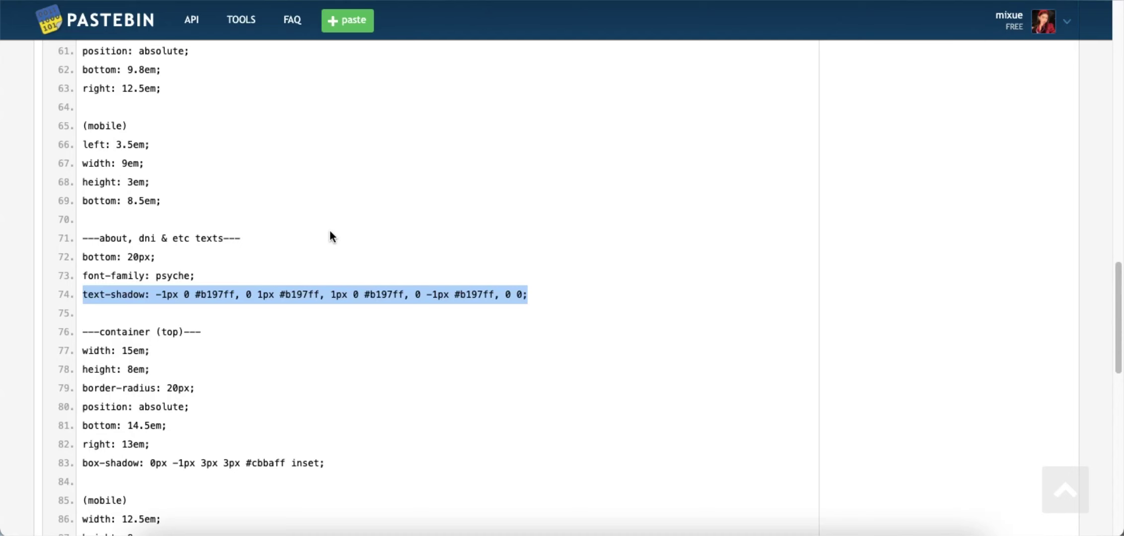
Add a copied box-shadow to the container's style, making it 0px -1px 3px 3px #FF8CB5 inset.
{"action": "left_click", "coordinate": [183, 297]}
{"action": "scroll", "coordinate": [98, 349], "scroll_direction": "down", "scroll_amount": 3}
{"action": "left_click_drag", "start_coordinate": [98, 349], "coordinate": [231, 351]}
{"action": "right_click", "coordinate": [231, 351]}
{"action": "left_click", "coordinate": [268, 381]}
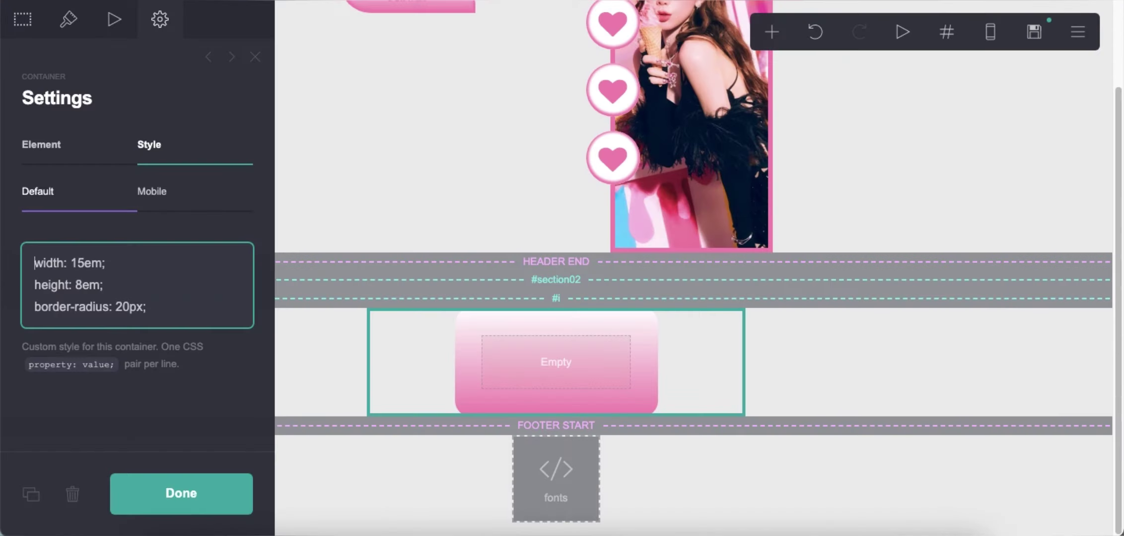
{"action": "left_click", "coordinate": [178, 307]}
{"action": "key", "text": "Return"}
{"action": "right_click", "coordinate": [112, 318]}
{"action": "left_click", "coordinate": [129, 419]}
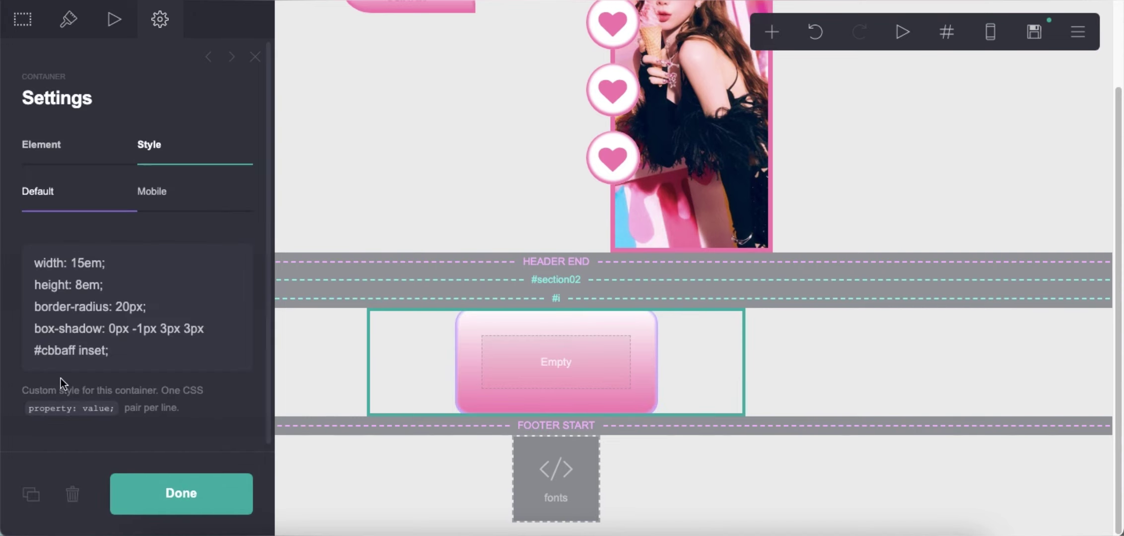
{"action": "double_click", "coordinate": [57, 350]}
{"action": "type", "text": "FF8CB5"}
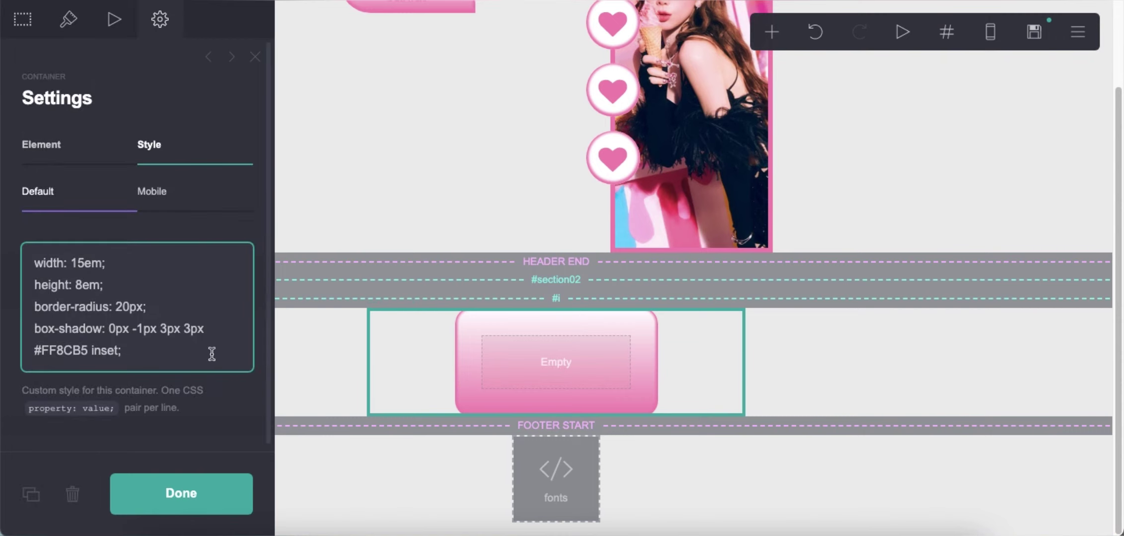
Position the container absolutely with a bottom offset of 14.5em.
{"action": "key", "text": "Return"}
{"action": "type", "text": "position: absolute;"}
{"action": "key", "text": "Return"}
{"action": "type", "text": "bottom: "}
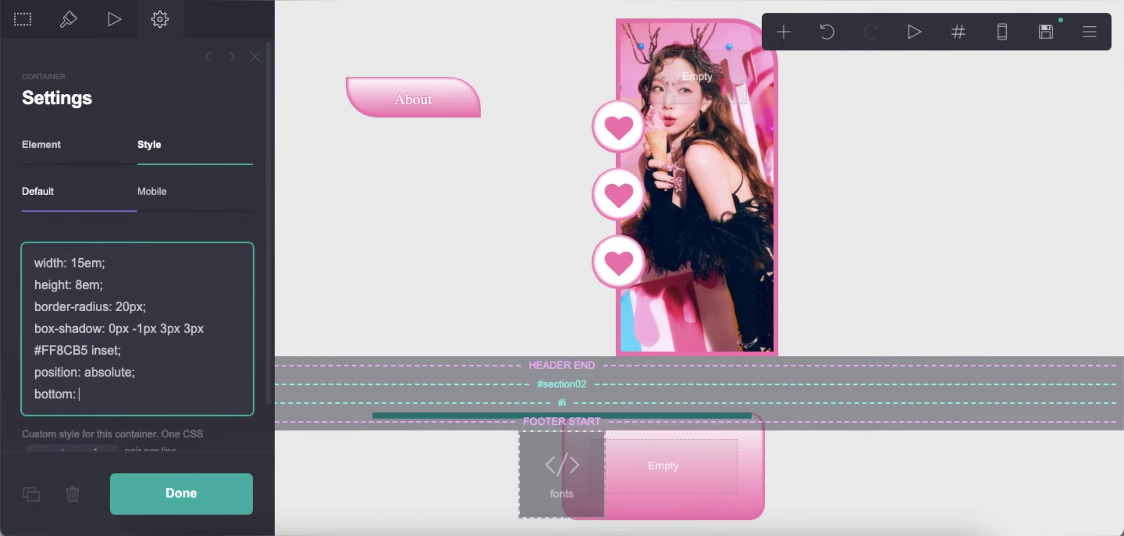
{"action": "type", "text": "10em;"}
{"action": "key", "text": "BackSpace"}
{"action": "type", "text": "4.5"}
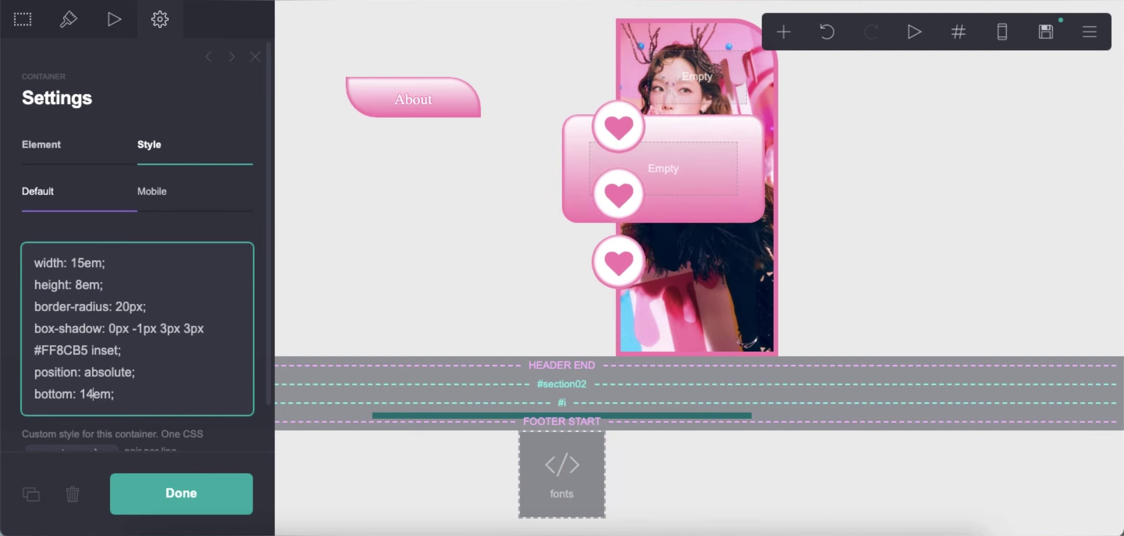
Set the container's right offset to 13em so it sits beneath the About tab.
{"action": "key", "text": "Return"}
{"action": "type", "text": "right: 10em;"}
{"action": "key", "text": "Left"}
{"action": "key", "text": "Left"}
{"action": "key", "text": "Left"}
{"action": "key", "text": "BackSpace"}
{"action": "key", "text": "BackSpace"}
{"action": "type", "text": "5"}
{"action": "key", "text": "BackSpace"}
{"action": "type", "text": "15"}
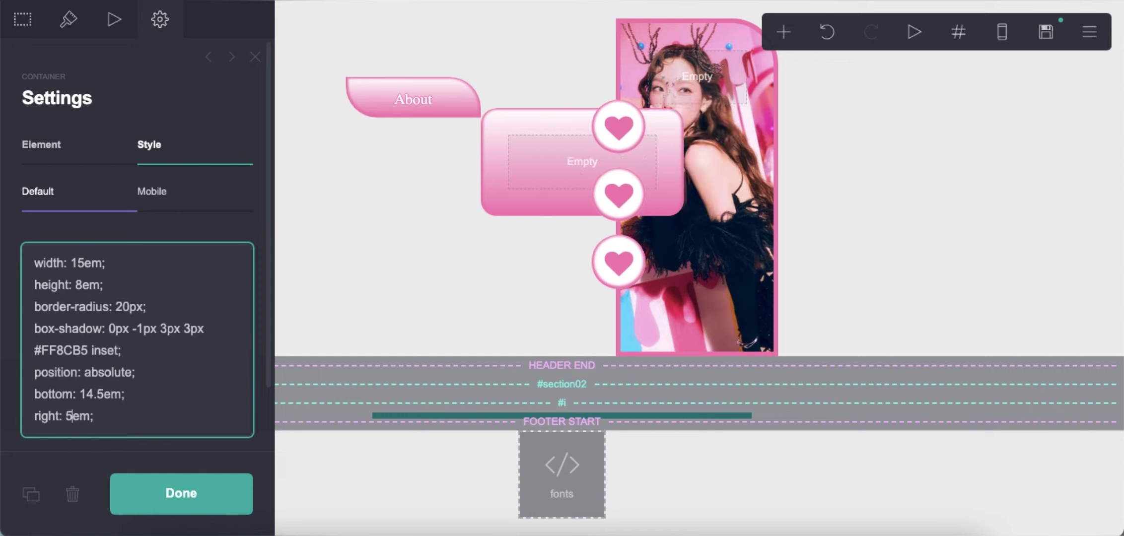
{"action": "key", "text": "BackSpace"}
{"action": "type", "text": "3"}
{"action": "scroll", "coordinate": [133, 384], "scroll_direction": "down", "scroll_amount": 2}
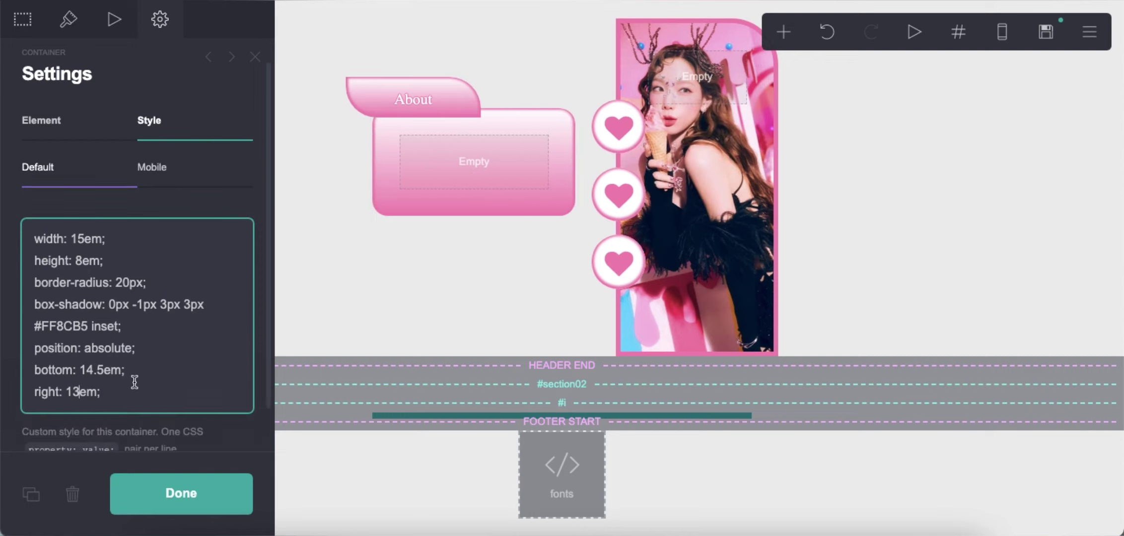
{"action": "left_click", "coordinate": [670, 439]}
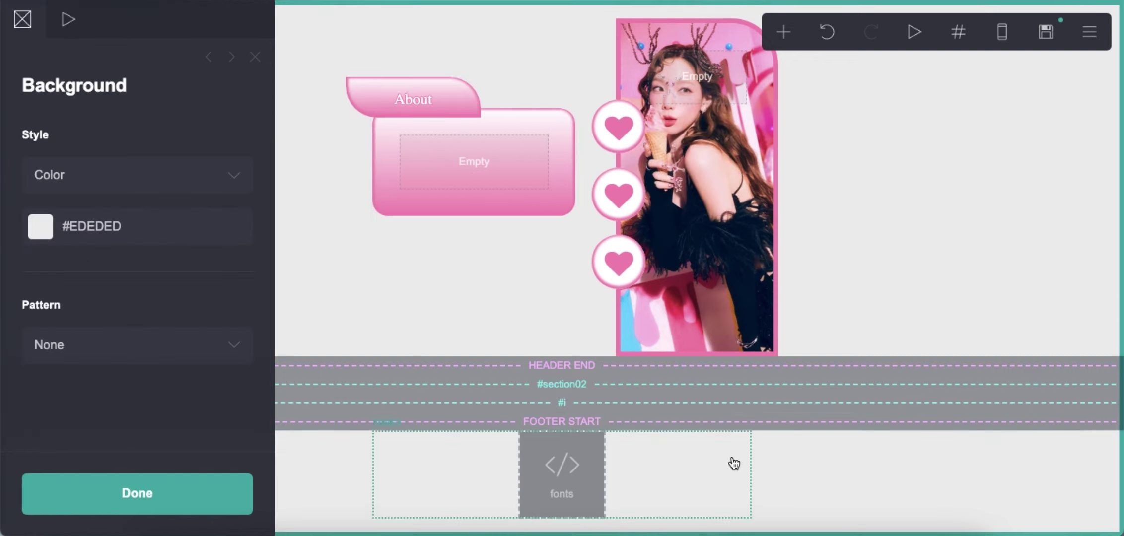
Switch to the mobile view and set the container's mobile bottom offset to 12.5em.
{"action": "left_click", "coordinate": [784, 80]}
{"action": "left_click", "coordinate": [1001, 32]}
{"action": "left_click", "coordinate": [181, 190]}
{"action": "left_click", "coordinate": [148, 272]}
{"action": "type", "text": "bottom: 10em;"}
{"action": "key", "text": "BackSpace"}
{"action": "type", "text": "2.5"}
Add left: 0em; and width: 12.5em; to the container's mobile style.
{"action": "key", "text": "Return"}
{"action": "type", "text": "left: "}
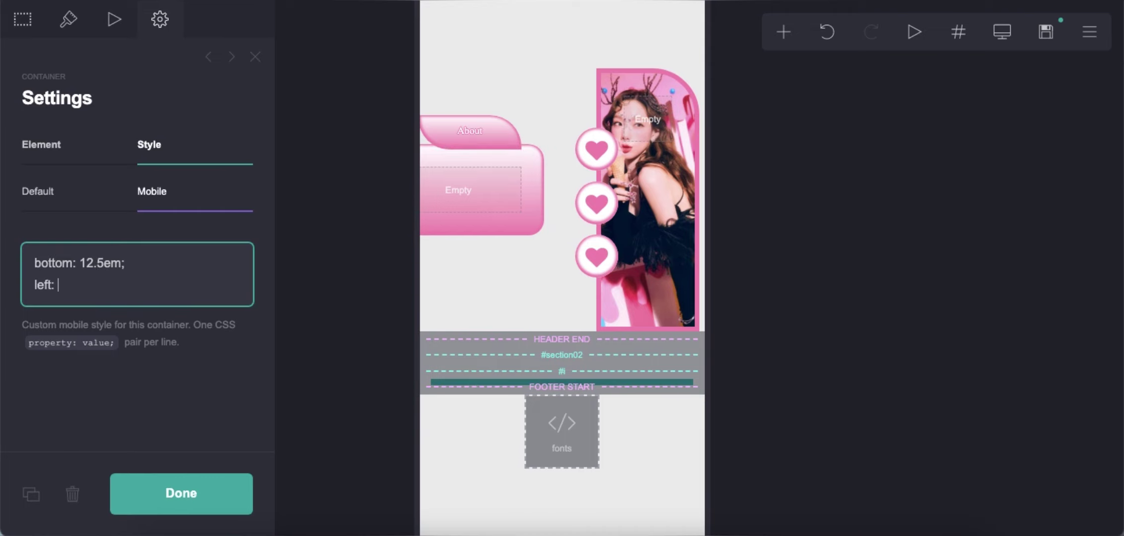
{"action": "type", "text": "0em;"}
{"action": "key", "text": "Return"}
{"action": "type", "text": "width: 10em;"}
{"action": "key", "text": "Left"}
{"action": "key", "text": "Left"}
{"action": "key", "text": "Left"}
{"action": "key", "text": "BackSpace"}
{"action": "type", "text": "2.5"}
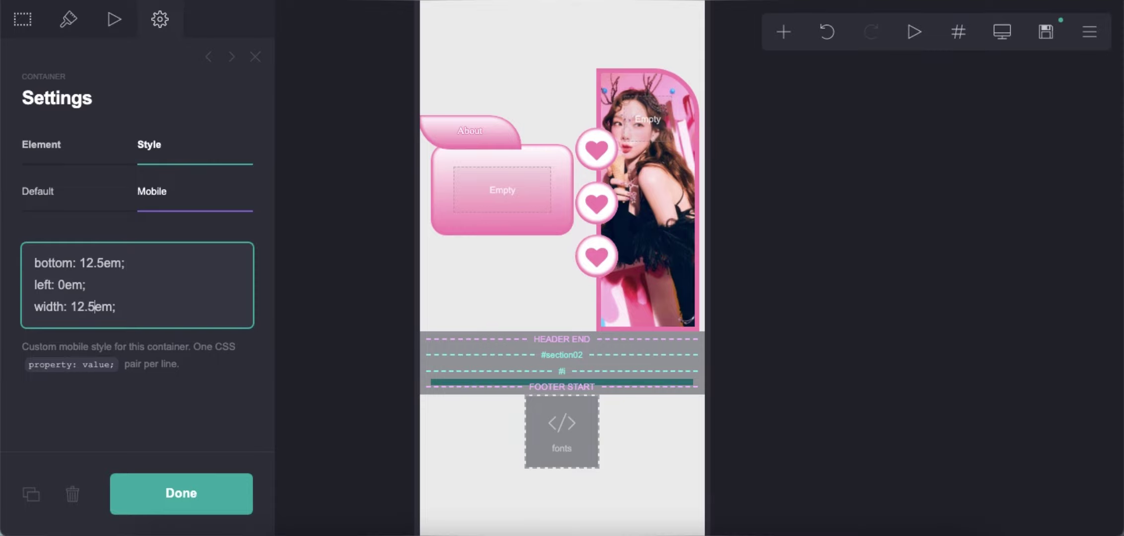
{"action": "left_click", "coordinate": [204, 370]}
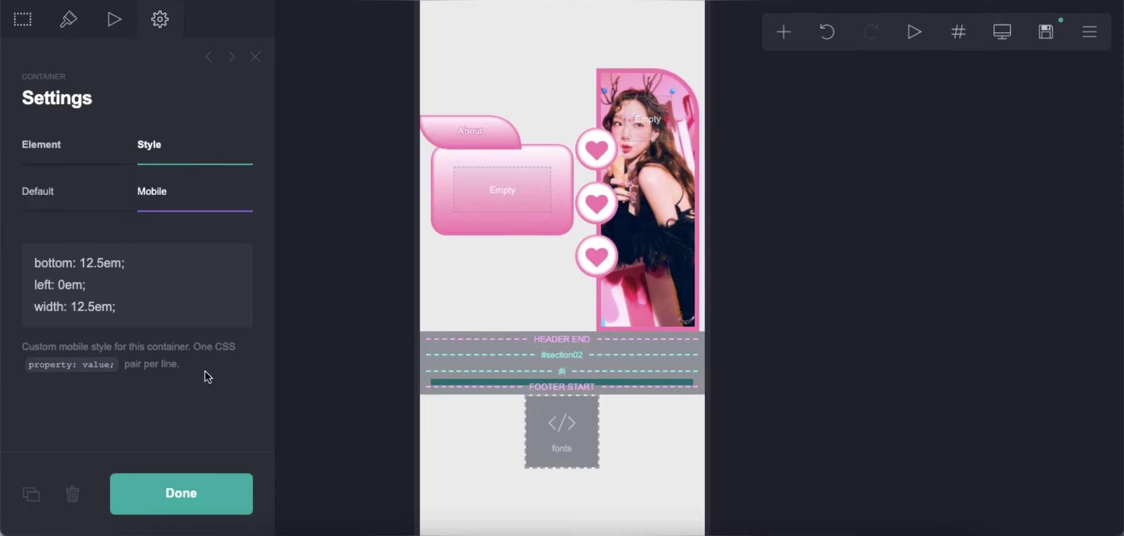
Return to the desktop view and place a new text element inside the container beneath the About tab.
{"action": "left_click", "coordinate": [1002, 32]}
{"action": "left_click", "coordinate": [883, 233]}
{"action": "left_click", "coordinate": [783, 32]}
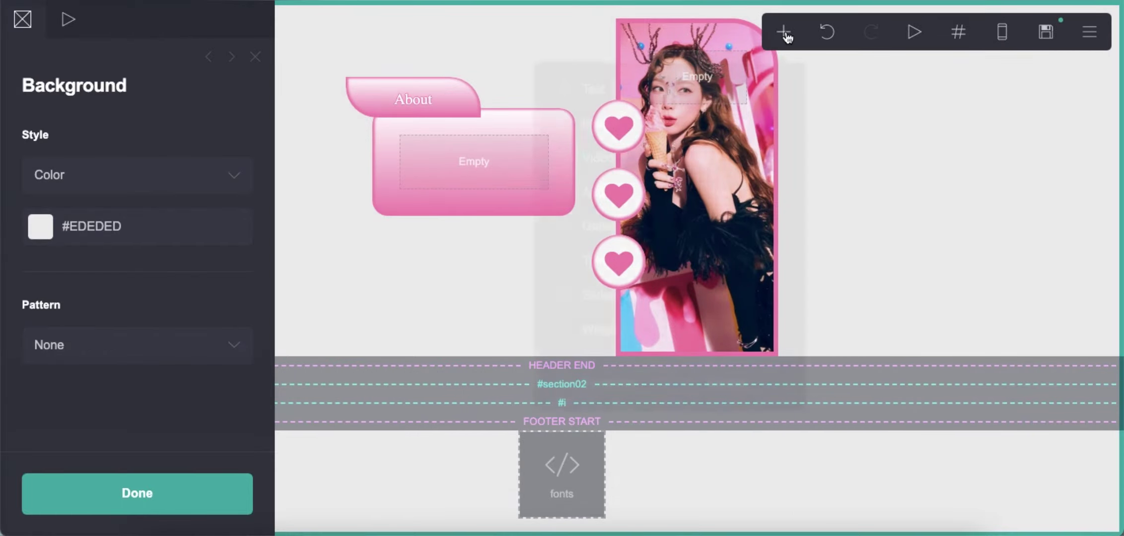
{"action": "left_click", "coordinate": [568, 103]}
{"action": "left_click_drag", "start_coordinate": [522, 506], "coordinate": [422, 165]}
Clear the new text element's custom style.
{"action": "left_click", "coordinate": [161, 386]}
{"action": "key", "text": "ctrl+a"}
{"action": "key", "text": "BackSpace"}
{"action": "left_click", "coordinate": [151, 191]}
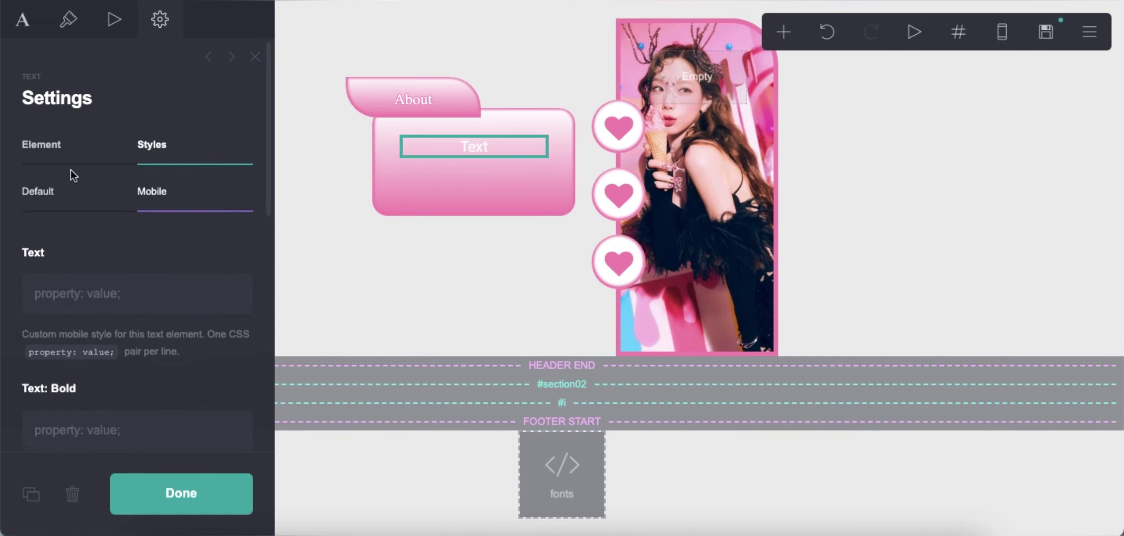
{"action": "scroll", "coordinate": [109, 259], "scroll_direction": "down", "scroll_amount": 10}
{"action": "scroll", "coordinate": [110, 259], "scroll_direction": "up", "scroll_amount": 7}
Set the new text's color to #000000 and its size to 0.875.
{"action": "left_click", "coordinate": [64, 23]}
{"action": "scroll", "coordinate": [137, 132], "scroll_direction": "up", "scroll_amount": 3}
{"action": "left_click", "coordinate": [151, 187]}
{"action": "left_click_drag", "start_coordinate": [237, 384], "coordinate": [259, 410]}
{"action": "double_click", "coordinate": [91, 187]}
{"action": "type", "text": "000000"}
{"action": "left_click", "coordinate": [135, 136]}
{"action": "left_click", "coordinate": [234, 313]}
{"action": "type", "text": "0.875"}
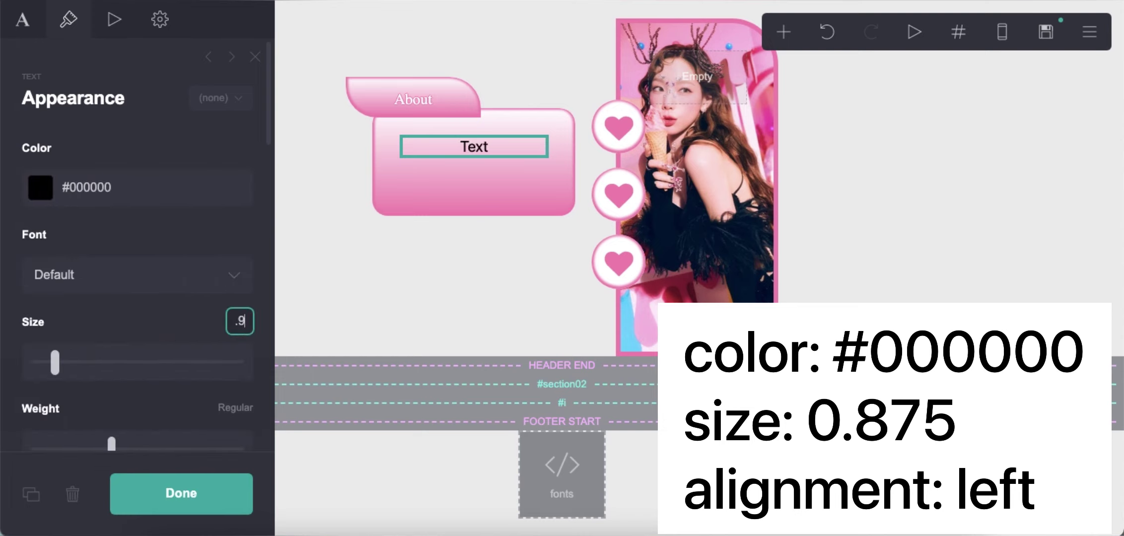
{"action": "left_click", "coordinate": [104, 304]}
Align the new text to the left.
{"action": "scroll", "coordinate": [104, 304], "scroll_direction": "down", "scroll_amount": 10}
{"action": "left_click", "coordinate": [101, 244]}
{"action": "left_click", "coordinate": [88, 260]}
{"action": "scroll", "coordinate": [125, 218], "scroll_direction": "up", "scroll_amount": 10}
Make the text element scroll vertically with the default custom style overflow-y: scroll;.
{"action": "left_click", "coordinate": [159, 19]}
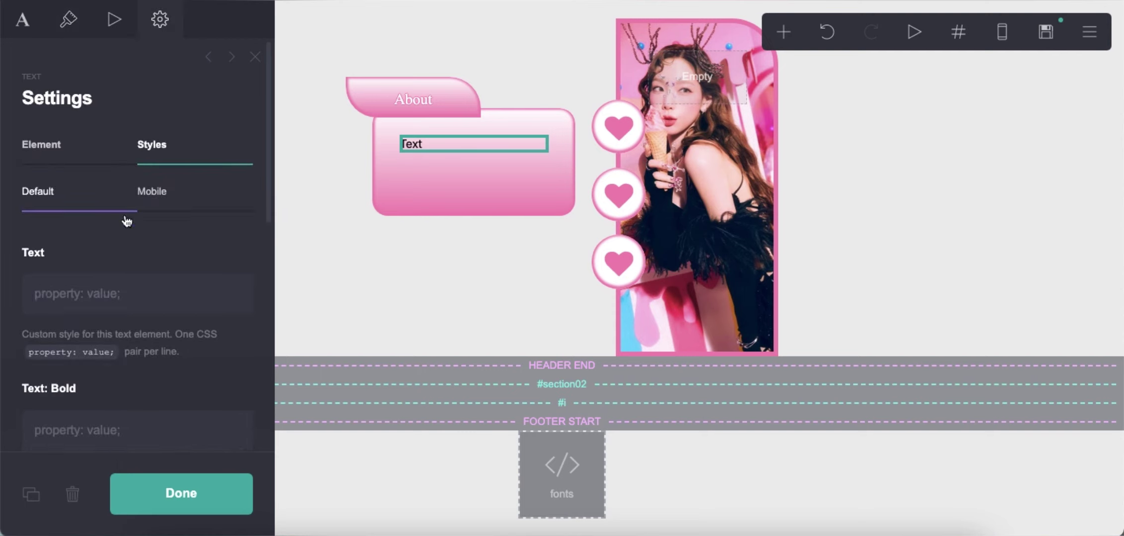
{"action": "type", "text": "c"}
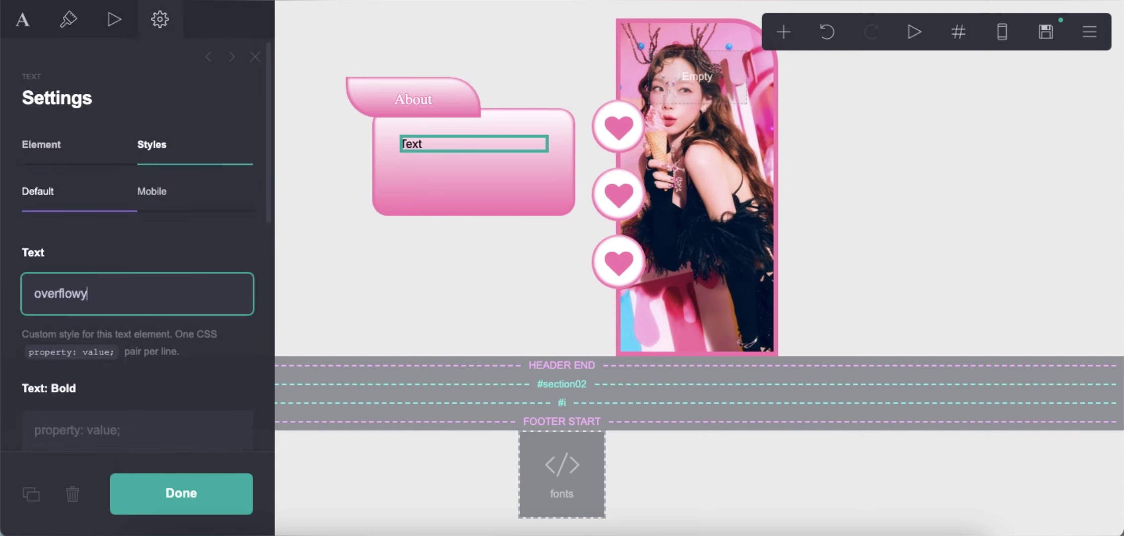
{"action": "type", "text": "verflow-y: scroll;"}
{"action": "key", "text": "Return"}
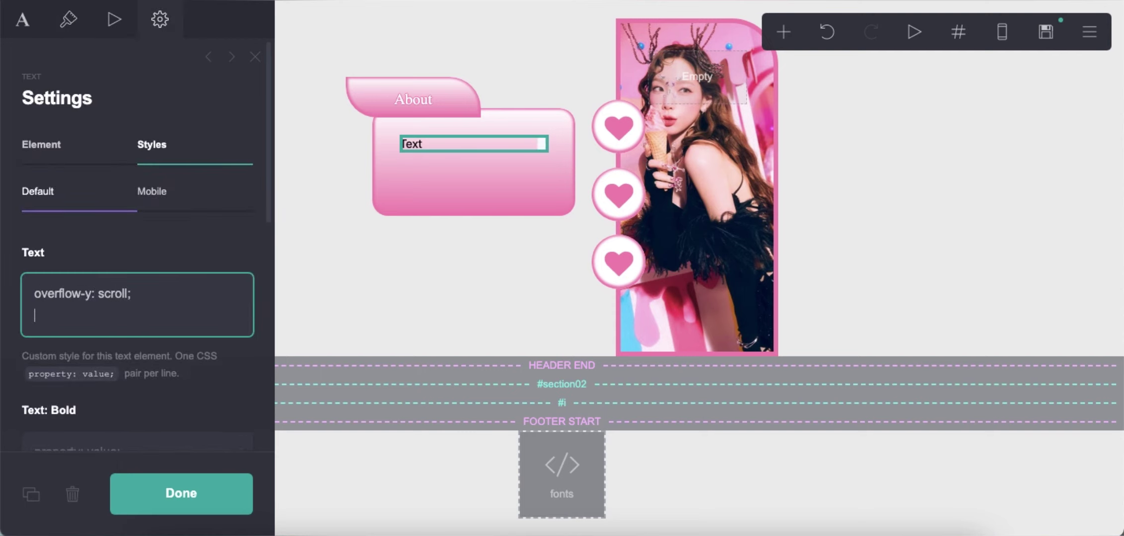
Add width: 15em; and height: 7.5em; to the text element's default style.
{"action": "type", "text": "width: 15em;"}
{"action": "key", "text": "Return"}
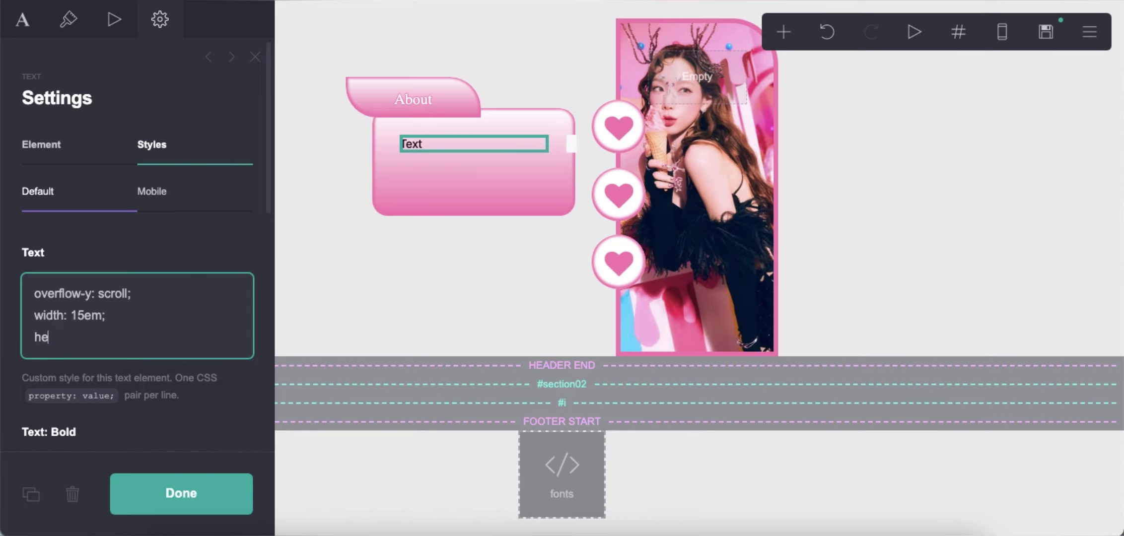
{"action": "type", "text": "height: 10em;"}
{"action": "key", "text": "BackSpace"}
{"action": "key", "text": "BackSpace"}
{"action": "type", "text": "7.5em;"}
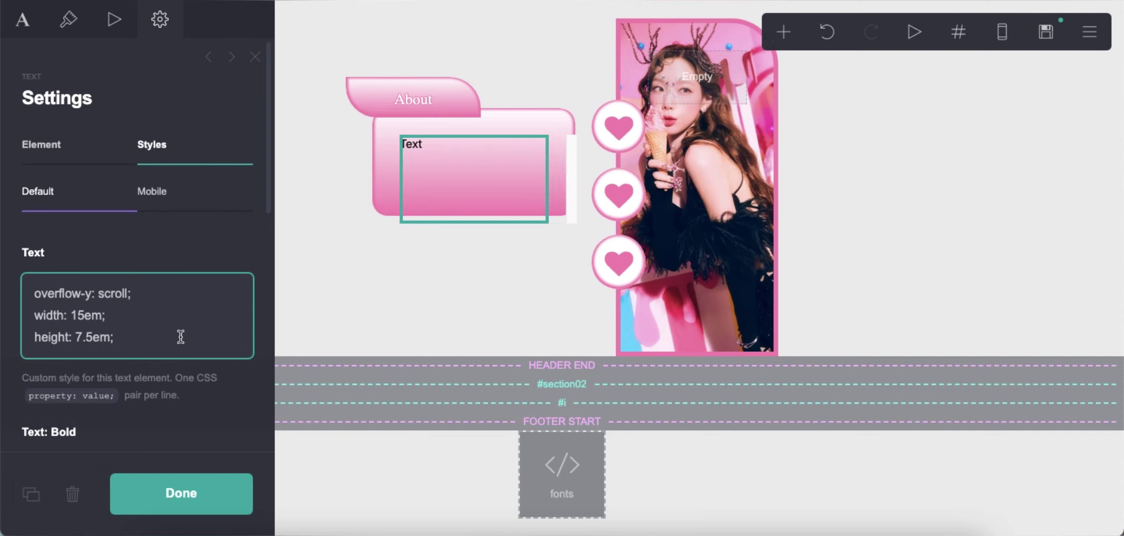
Replace the placeholder text with a short greeting giving the owner's name and two paragraphs of repeated "info".
{"action": "left_click", "coordinate": [22, 19]}
{"action": "type", "text": "hi i'm ji"}
{"action": "type", "text": "a info info info info info info info info info info info info info info info info"}
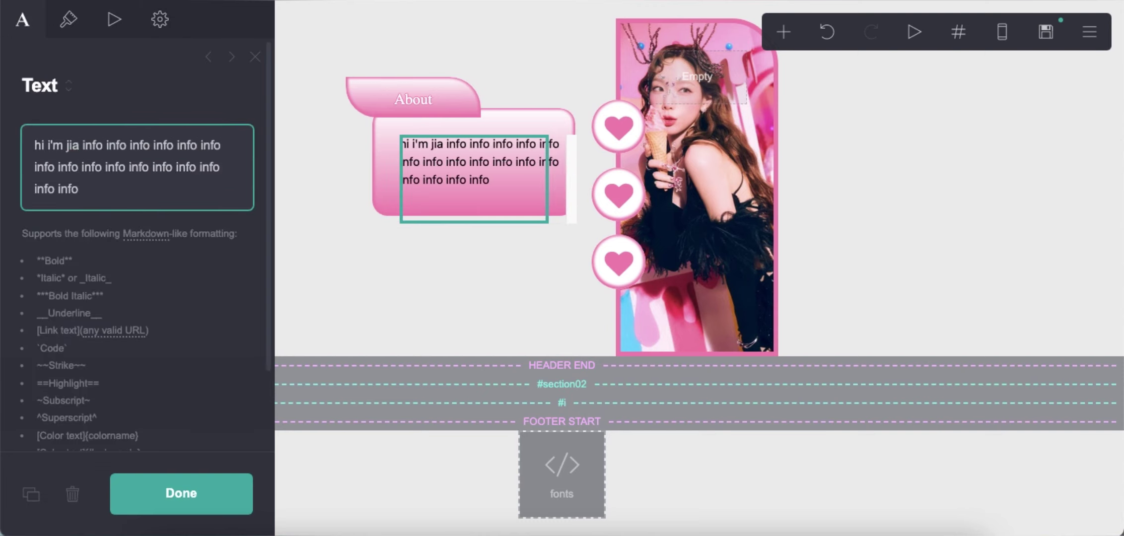
{"action": "key", "text": "Return"}
{"action": "key", "text": "Return"}
{"action": "type", "text": "info info info info info info info info info info info info info info info info info info info info info info info info info info info info info info info info"}
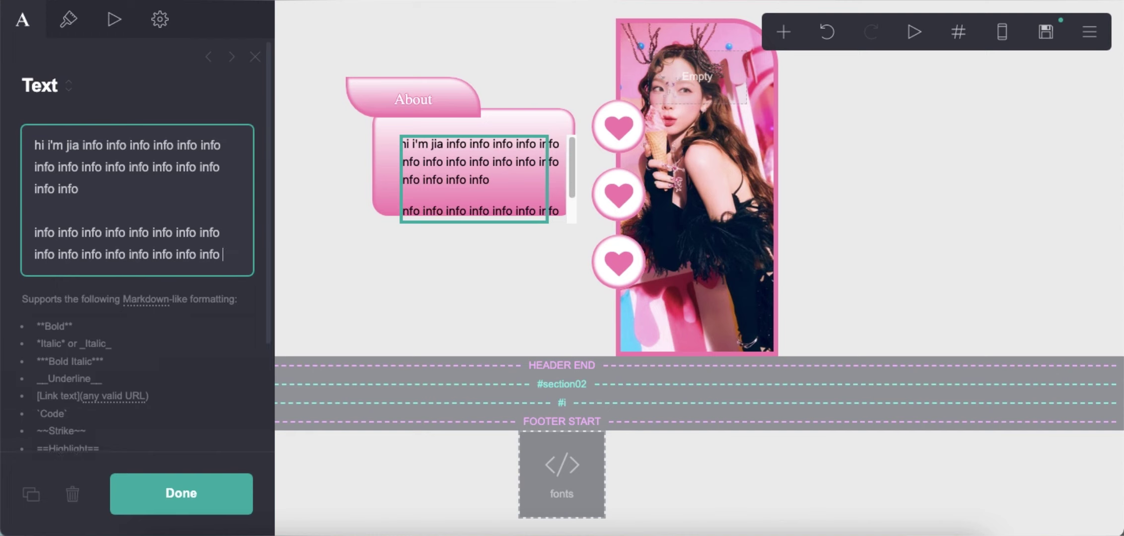
Shift the info text upward by adding bottom: 20px; to its default style.
{"action": "left_click", "coordinate": [160, 19]}
{"action": "left_click", "coordinate": [161, 336]}
{"action": "key", "text": "Return"}
{"action": "type", "text": "bottom: 20px;"}
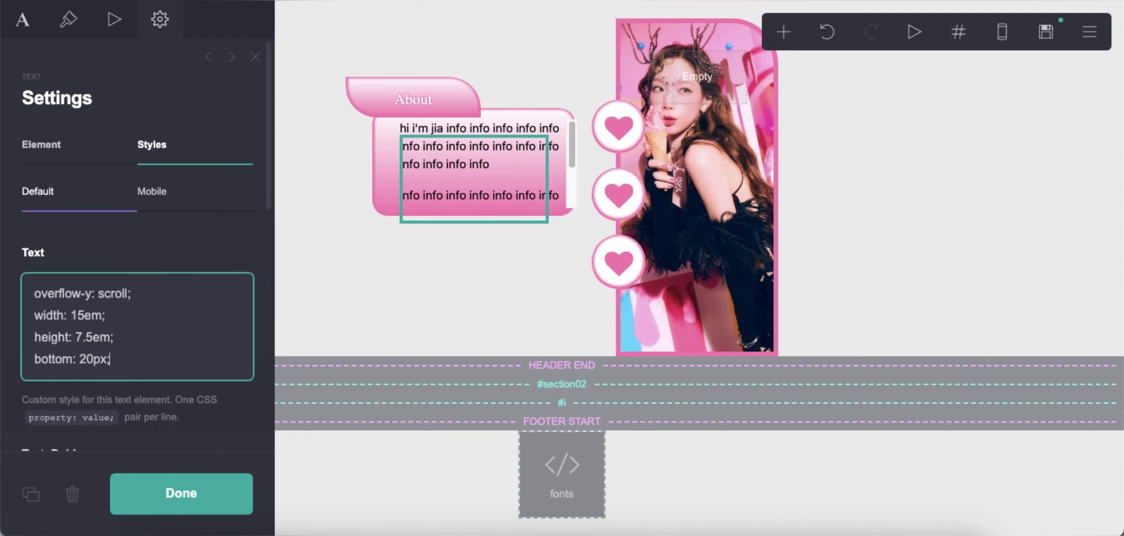
Add right: 20px; and padding-top: 5px; to the info text's default custom style.
{"action": "key", "text": "Return"}
{"action": "type", "text": "right: 20px;"}
{"action": "key", "text": "Return"}
{"action": "type", "text": "pa"}
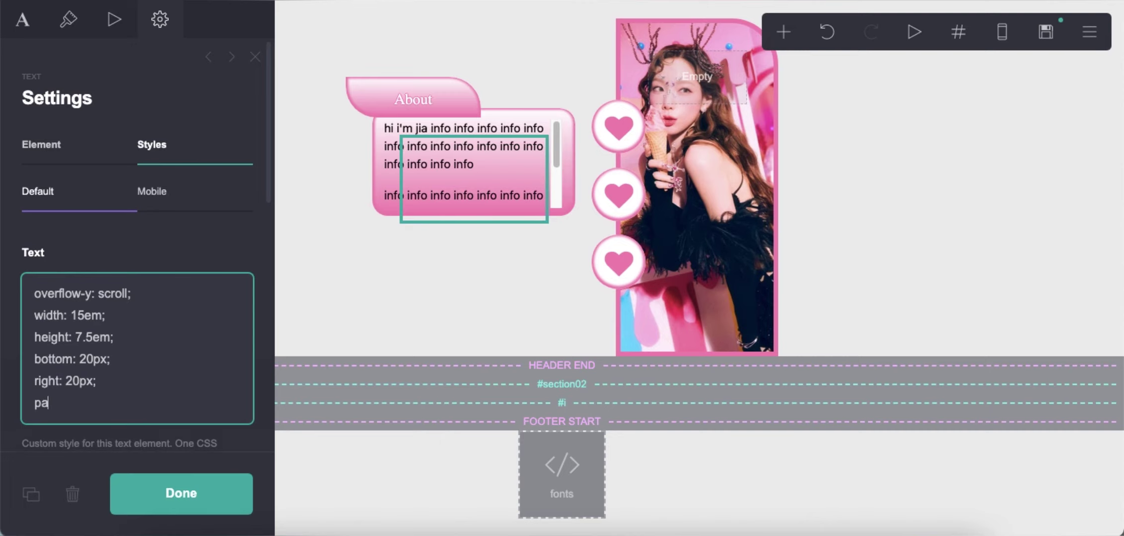
{"action": "type", "text": "dding-top: 5px;"}
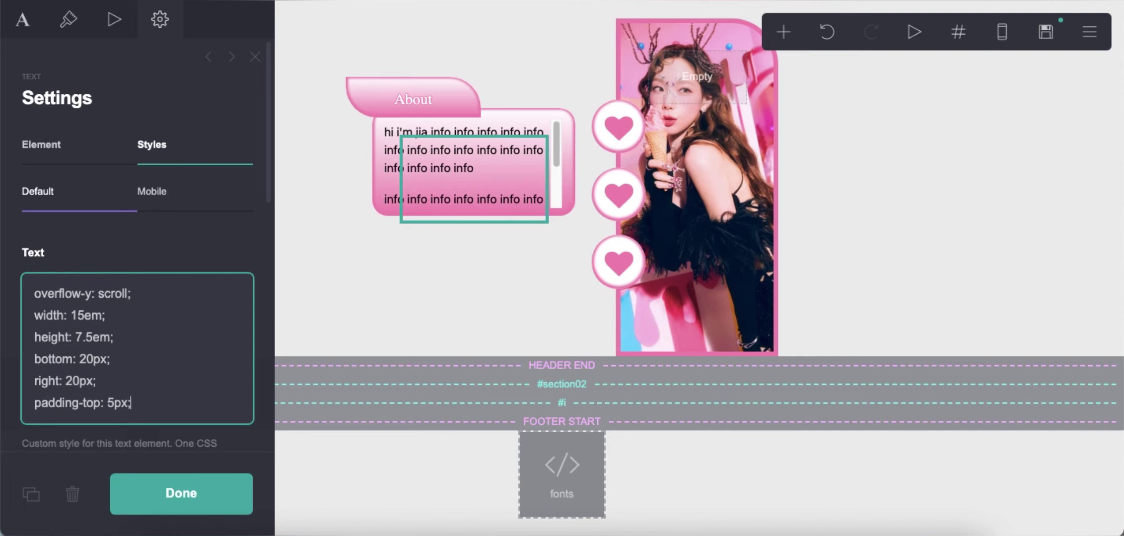
Give the info text the mobile custom style width: 13.5em; and return to the desktop layout.
{"action": "left_click", "coordinate": [1002, 31]}
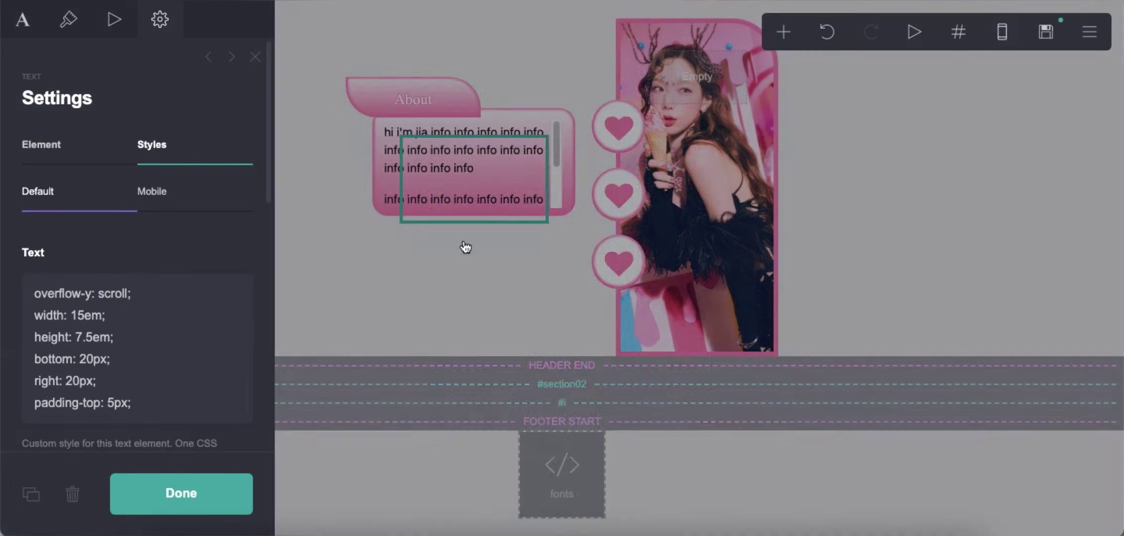
{"action": "left_click", "coordinate": [142, 306]}
{"action": "type", "text": "width: 10em;"}
{"action": "key", "text": "Left"}
{"action": "key", "text": "Left"}
{"action": "key", "text": "Left"}
{"action": "key", "text": "BackSpace"}
{"action": "type", "text": "5"}
{"action": "key", "text": "BackSpace"}
{"action": "type", "text": "3."}
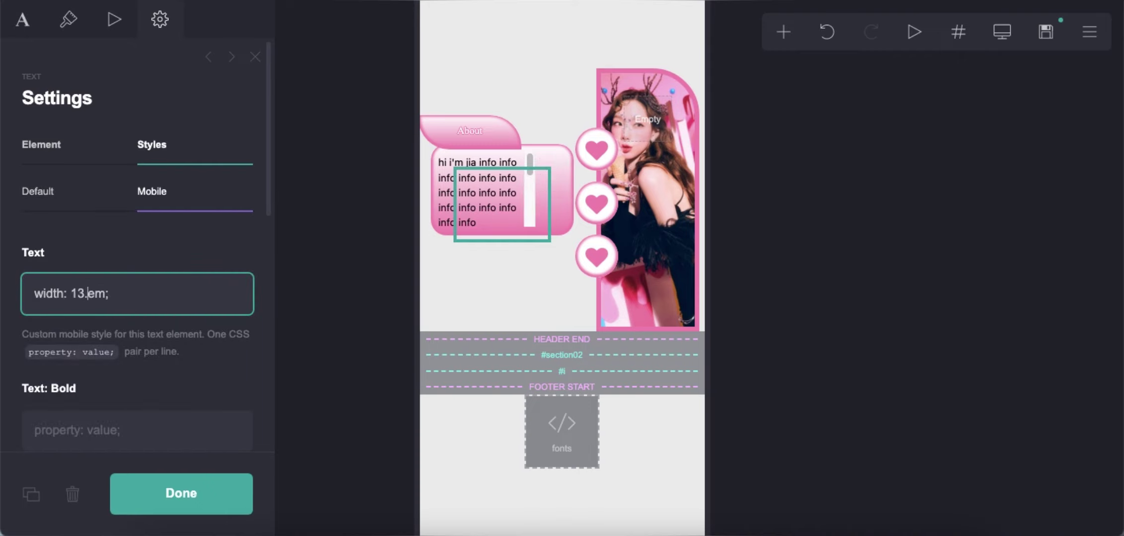
{"action": "type", "text": "5"}
{"action": "left_click", "coordinate": [1001, 33]}
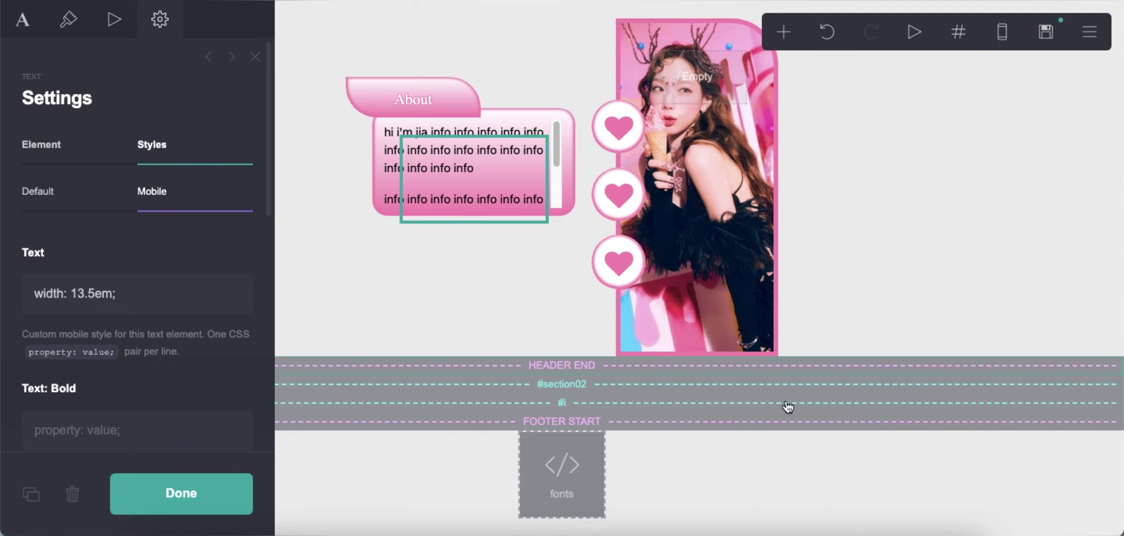
{"action": "left_click", "coordinate": [581, 33]}
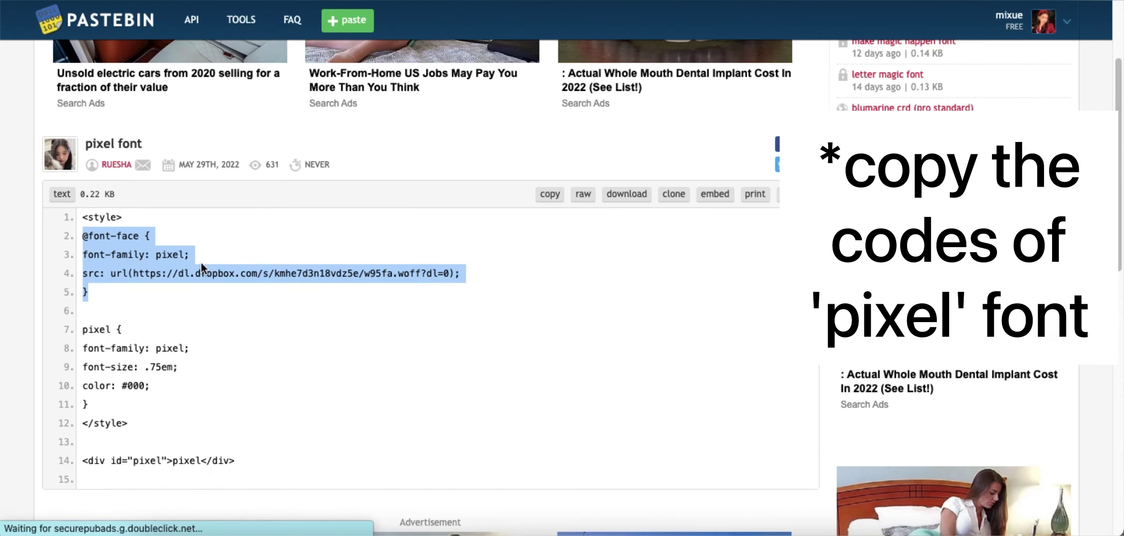
{"action": "left_click_drag", "start_coordinate": [82, 234], "coordinate": [89, 293]}
{"action": "right_click", "coordinate": [111, 246]}
{"action": "left_click", "coordinate": [134, 283]}
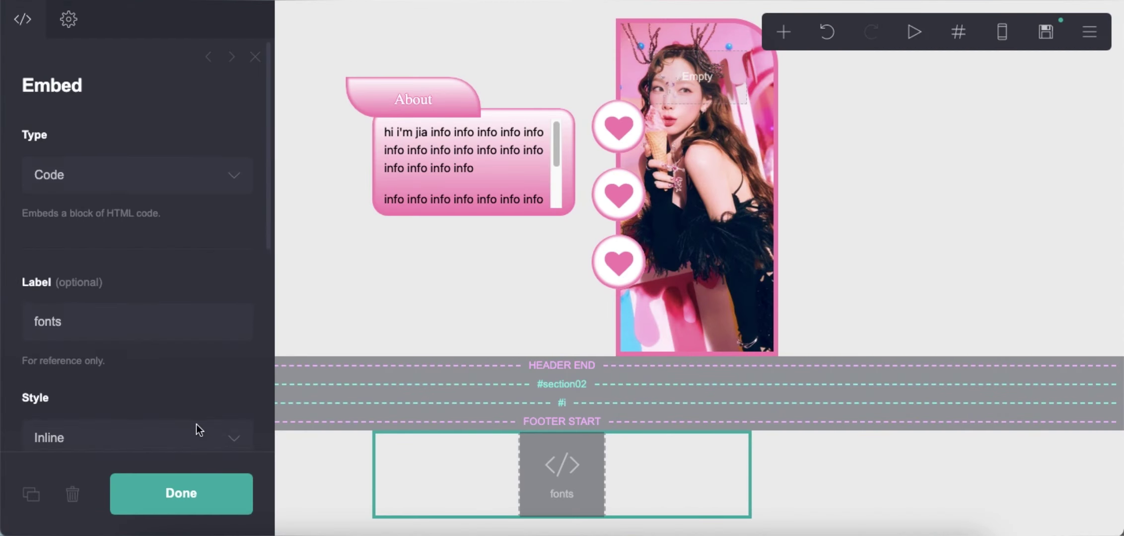
{"action": "scroll", "coordinate": [195, 424], "scroll_direction": "down", "scroll_amount": 5}
{"action": "scroll", "coordinate": [90, 321], "scroll_direction": "down", "scroll_amount": 2}
{"action": "right_click", "coordinate": [56, 320]}
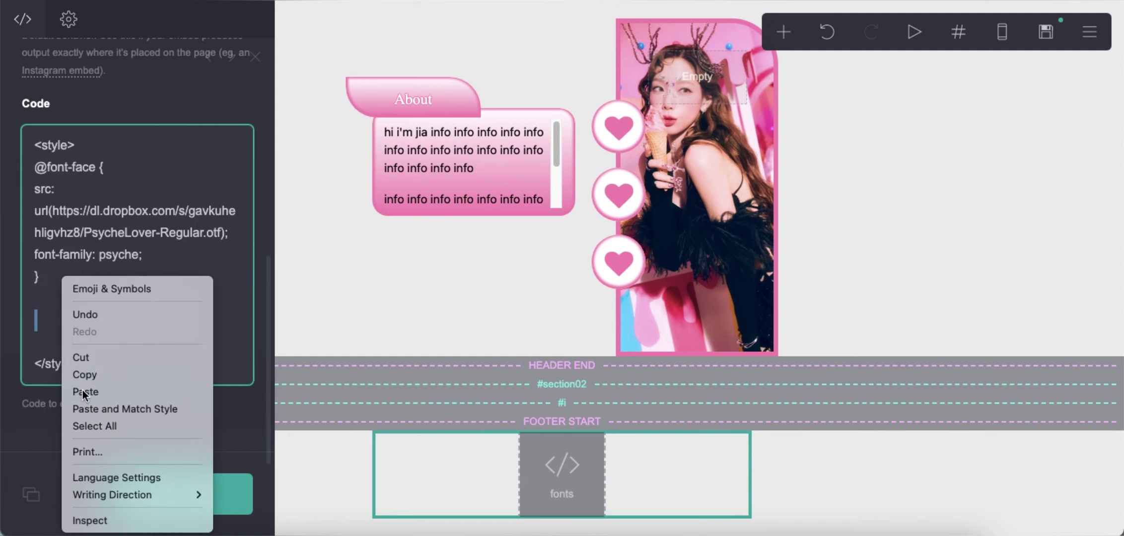
{"action": "left_click", "coordinate": [100, 391]}
Copy font-family: pixel; from the fonts embed code and add it to the info text's default custom style.
{"action": "left_click_drag", "start_coordinate": [33, 342], "coordinate": [186, 342]}
{"action": "right_click", "coordinate": [92, 341]}
{"action": "left_click", "coordinate": [167, 312]}
{"action": "left_click", "coordinate": [431, 180]}
{"action": "left_click", "coordinate": [47, 207]}
{"action": "left_click", "coordinate": [158, 422]}
{"action": "scroll", "coordinate": [149, 347], "scroll_direction": "down", "scroll_amount": 3}
{"action": "right_click", "coordinate": [140, 289]}
{"action": "left_click", "coordinate": [157, 403]}
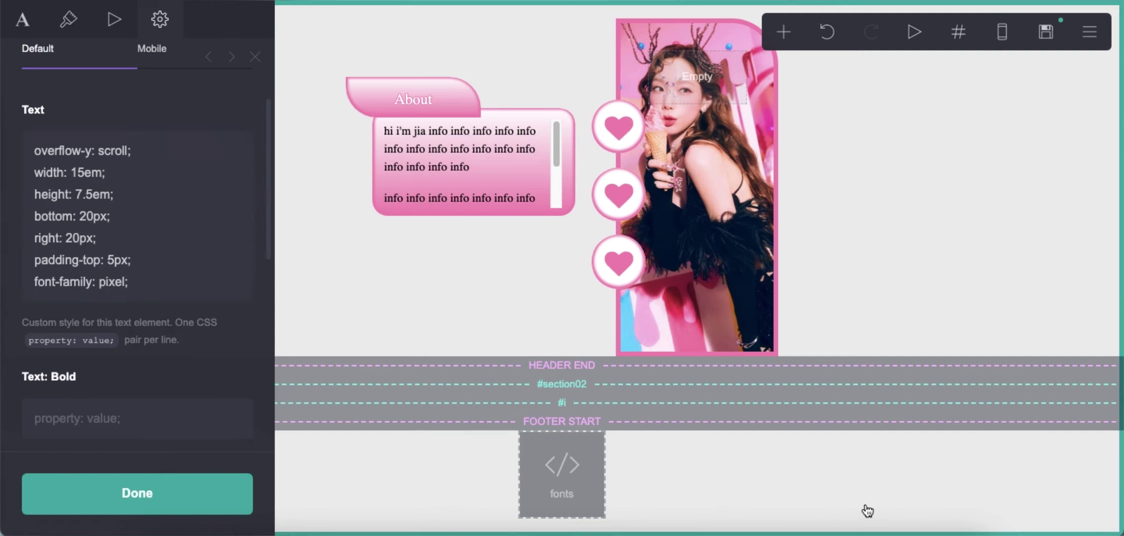
Enter "." as the site title and save the site as a template.
{"action": "left_click", "coordinate": [862, 511]}
{"action": "left_click", "coordinate": [1045, 32]}
{"action": "left_click", "coordinate": [188, 176]}
{"action": "type", "text": "."}
{"action": "left_click", "coordinate": [180, 314]}
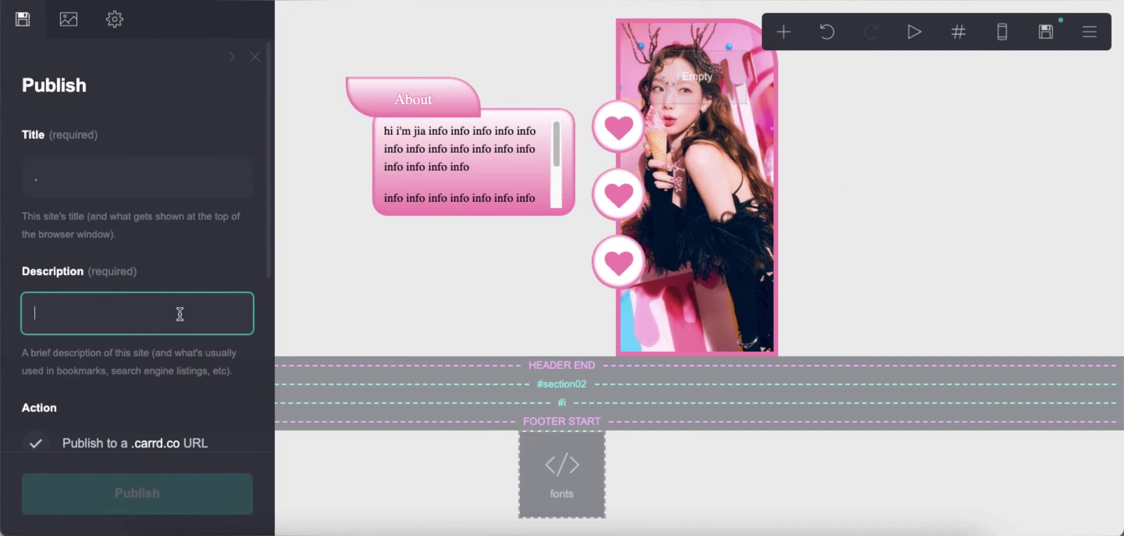
{"action": "scroll", "coordinate": [139, 323], "scroll_direction": "down", "scroll_amount": 5}
{"action": "left_click", "coordinate": [116, 306]}
{"action": "left_click", "coordinate": [161, 484]}
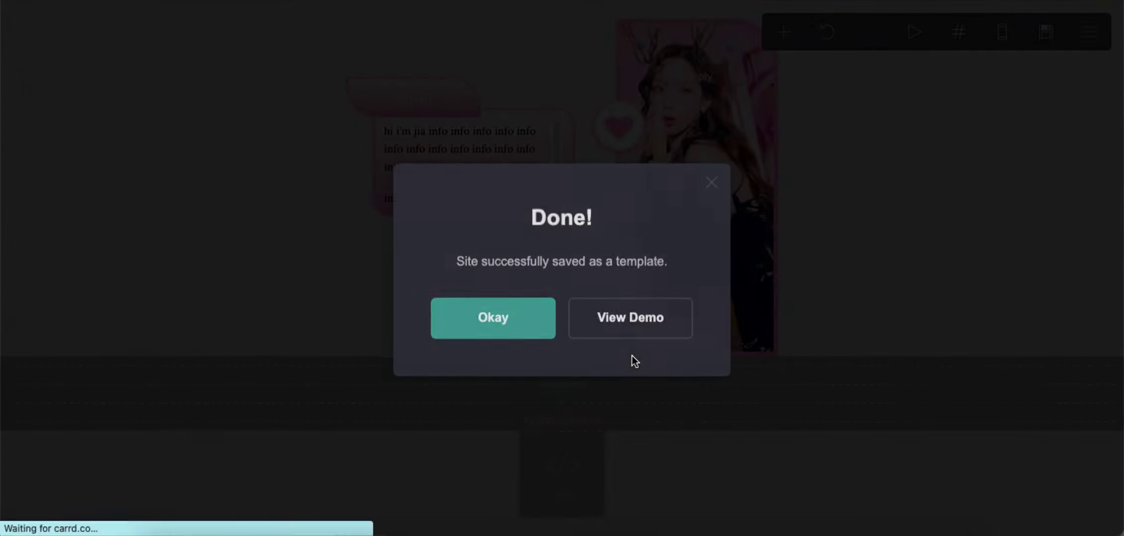
View the template's demo page to check the fonts, and return to the editor.
{"action": "left_click", "coordinate": [629, 318]}
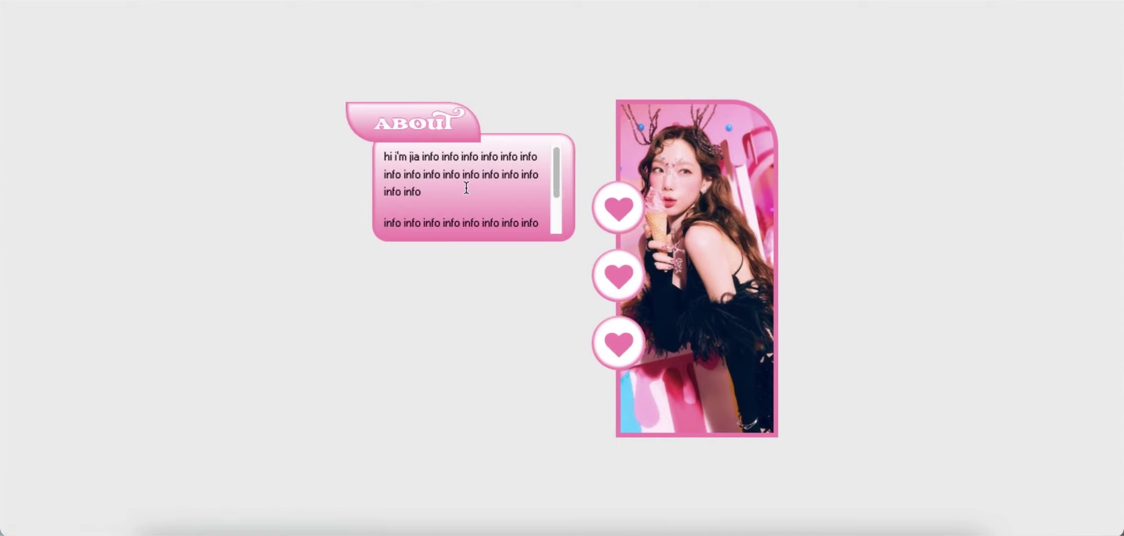
{"action": "key", "text": "super+w"}
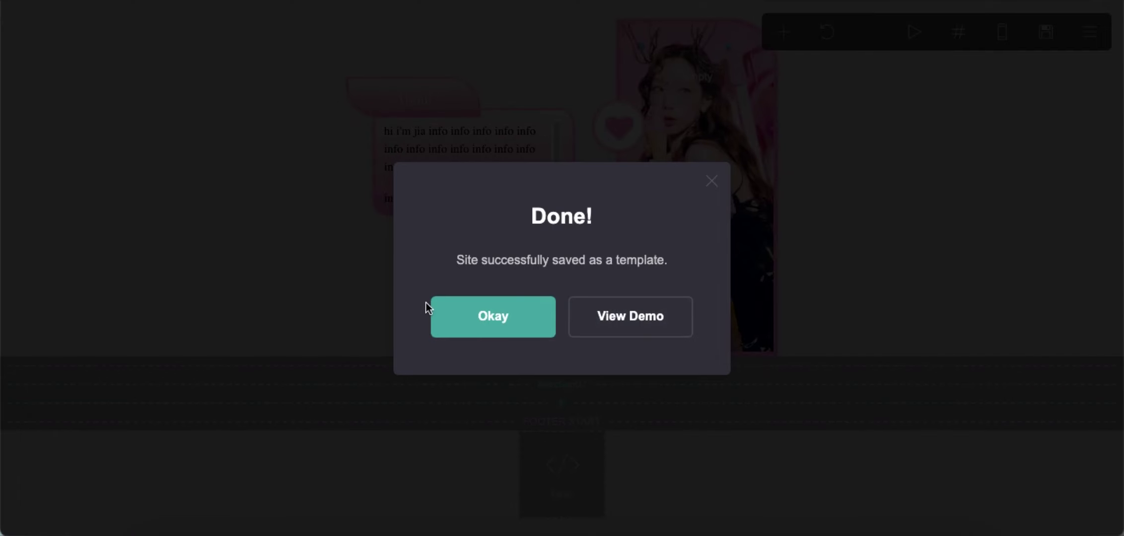
{"action": "left_click", "coordinate": [450, 313]}
Delete the last two "info" words from the first paragraph of the info text.
{"action": "left_click", "coordinate": [484, 166]}
{"action": "left_click", "coordinate": [22, 20]}
{"action": "left_click_drag", "start_coordinate": [88, 190], "coordinate": [16, 192]}
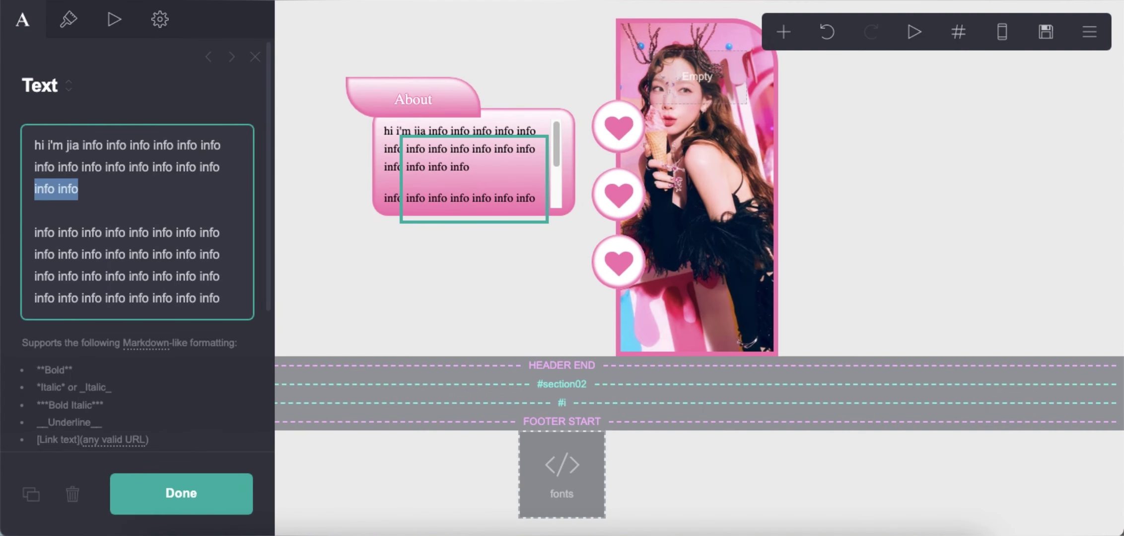
{"action": "key", "text": "BackSpace"}
{"action": "left_click", "coordinate": [727, 494]}
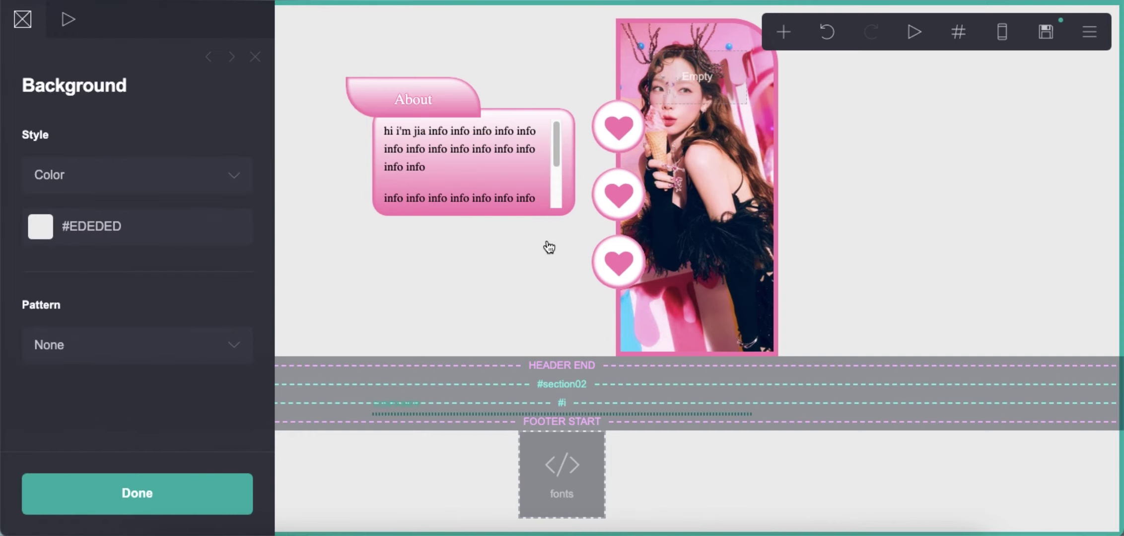
Add a container, clear its mobile custom style and remove the positioning lines after z-index: 3; from its default style.
{"action": "left_click", "coordinate": [784, 32]}
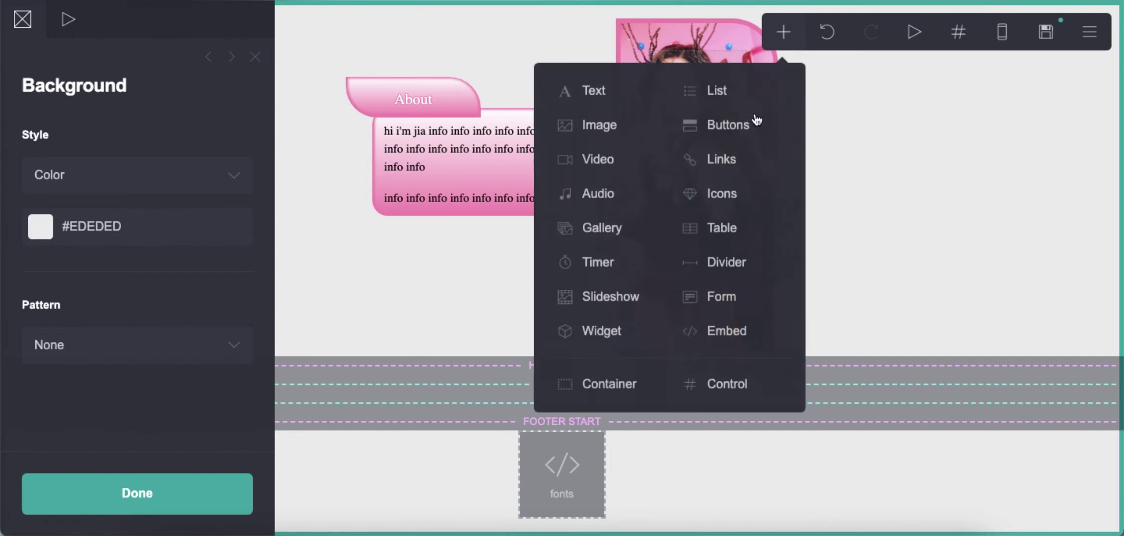
{"action": "left_click", "coordinate": [629, 385]}
{"action": "left_click_drag", "start_coordinate": [115, 328], "coordinate": [5, 270]}
{"action": "key", "text": "BackSpace"}
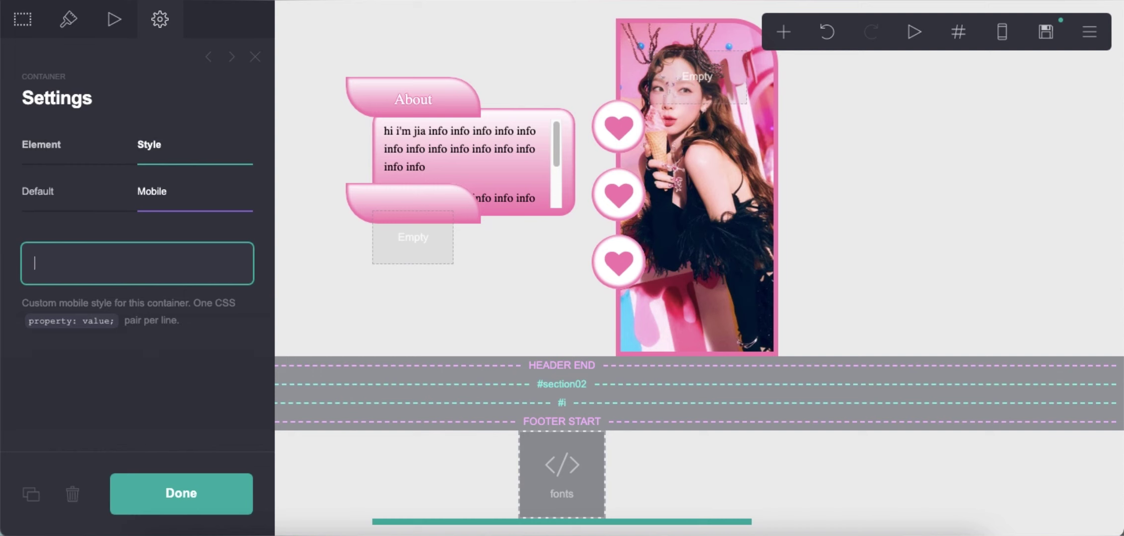
{"action": "left_click", "coordinate": [54, 169]}
{"action": "left_click_drag", "start_coordinate": [34, 364], "coordinate": [107, 412]}
{"action": "key", "text": "BackSpace"}
{"action": "scroll", "coordinate": [893, 474], "scroll_direction": "down", "scroll_amount": 2}
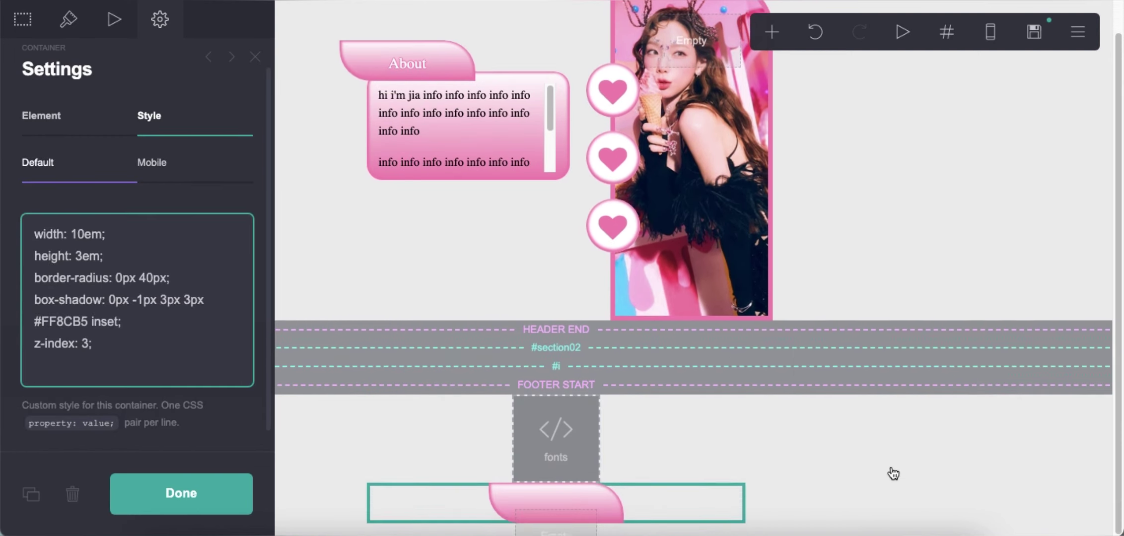
{"action": "left_click", "coordinate": [893, 474]}
Move the new container into the #i section and set its border-radius to 40px 0px.
{"action": "left_click", "coordinate": [596, 510]}
{"action": "left_click_drag", "start_coordinate": [621, 509], "coordinate": [561, 370]}
{"action": "left_click_drag", "start_coordinate": [115, 306], "coordinate": [167, 306]}
{"action": "type", "text": "40px 0px"}
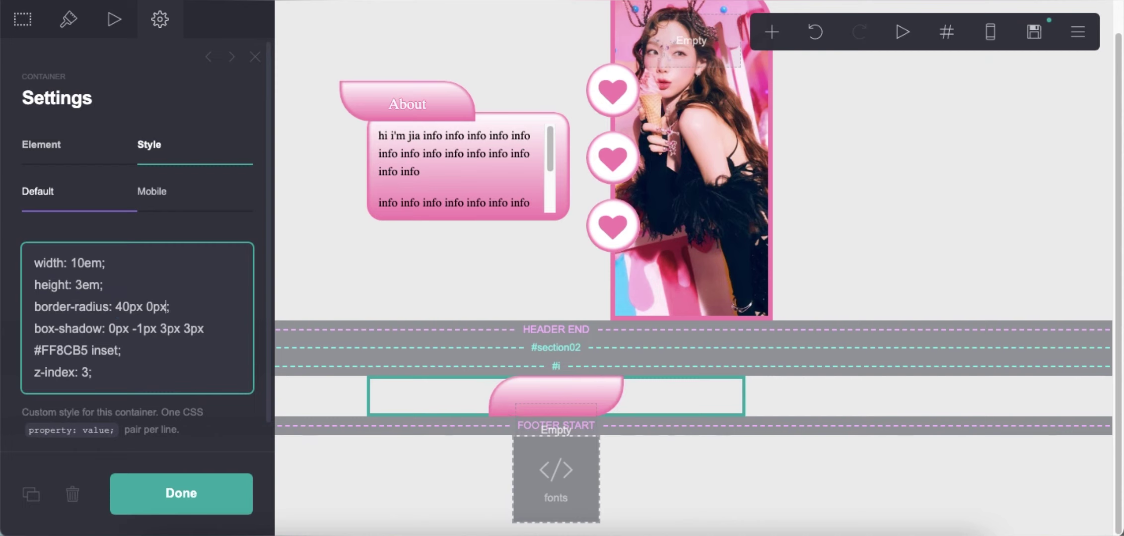
{"action": "left_click", "coordinate": [802, 406]}
Add position: absolute; to the default custom style of the tab container in #i.
{"action": "left_click", "coordinate": [532, 396]}
{"action": "left_click", "coordinate": [167, 373]}
{"action": "key", "text": "Return"}
{"action": "type", "text": "position: absolu"}
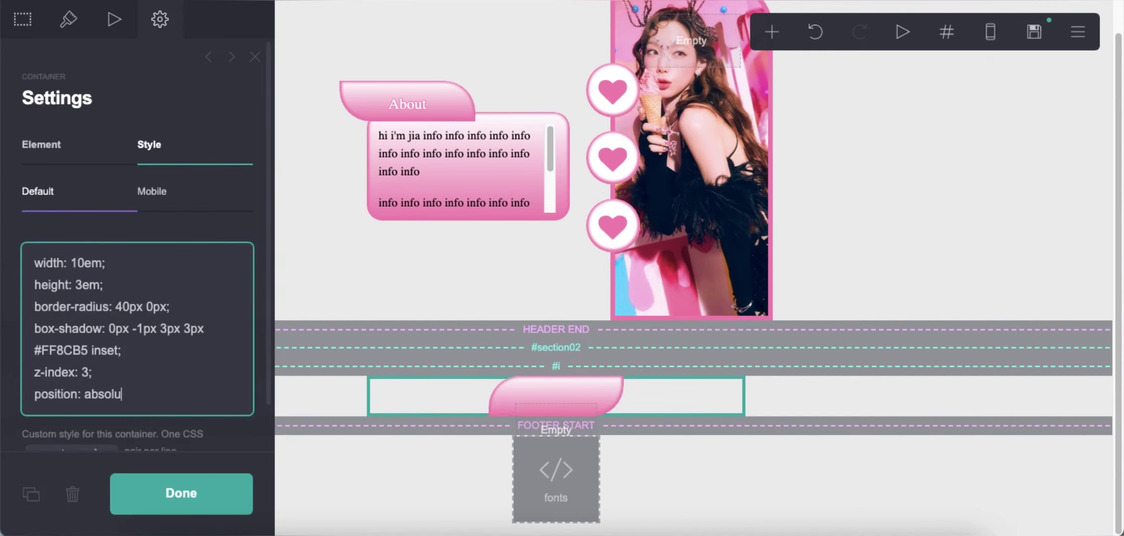
{"action": "type", "text": "te;"}
Raise the tab container by adding bottom: 9.8em; to its default custom style.
{"action": "key", "text": "Return"}
{"action": "type", "text": "bottom: 10em"}
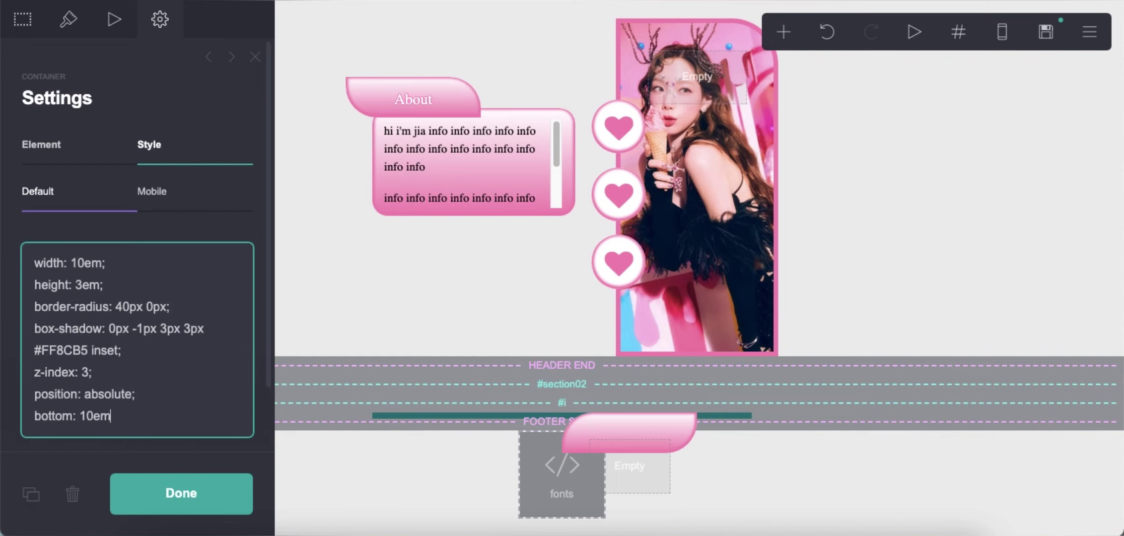
{"action": "type", "text": ";"}
{"action": "key", "text": "Left"}
{"action": "key", "text": "Left"}
{"action": "key", "text": "Left"}
{"action": "key", "text": "BackSpace"}
{"action": "key", "text": "BackSpace"}
{"action": "type", "text": "9."}
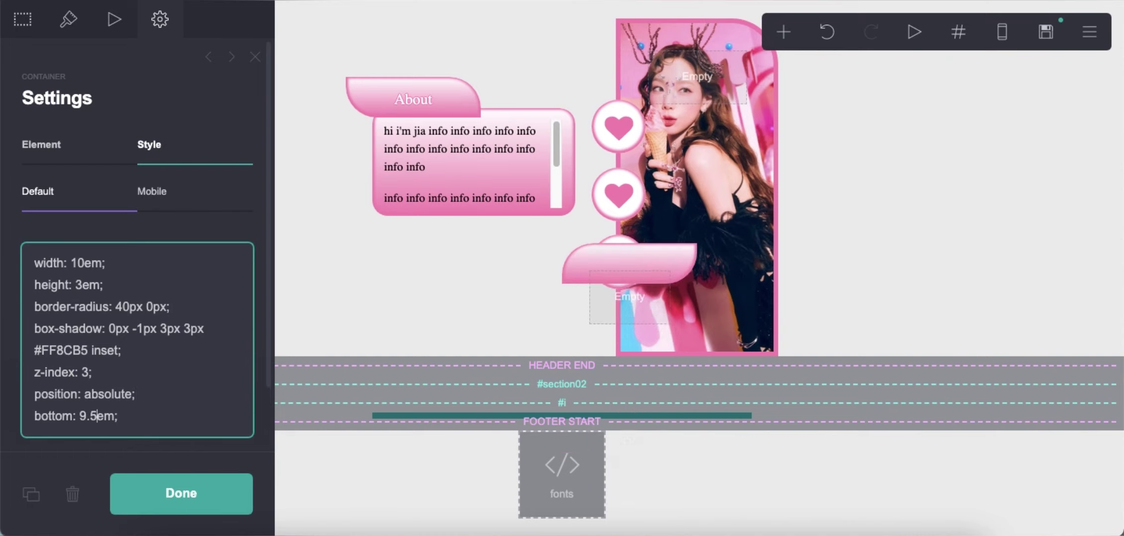
{"action": "type", "text": "8"}
Shift the tab container toward the info box by adding right: 12.5em; to its default custom style.
{"action": "key", "text": "Return"}
{"action": "type", "text": "right: 10em;"}
{"action": "key", "text": "BackSpace"}
{"action": "type", "text": "2.5"}
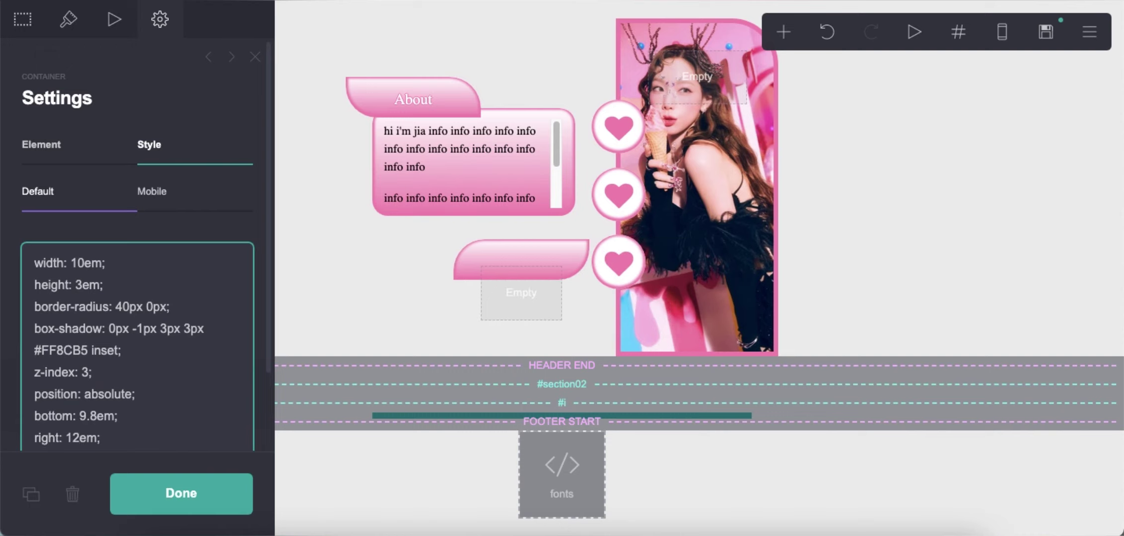
{"action": "scroll", "coordinate": [168, 375], "scroll_direction": "down", "scroll_amount": 2}
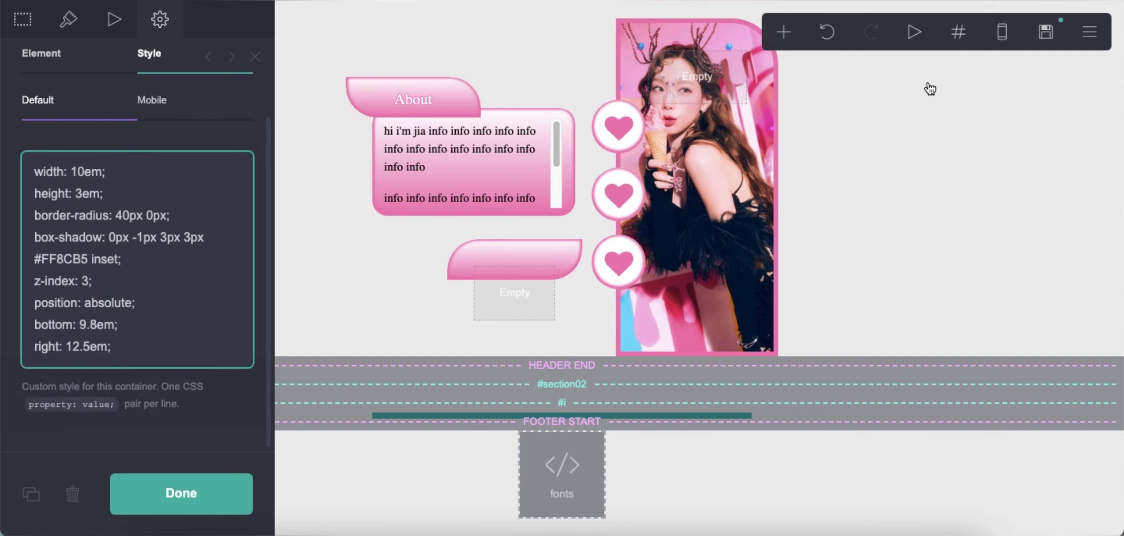
Give the tab container the mobile custom styles width: 9em; and left: 3.5em;.
{"action": "left_click", "coordinate": [1001, 31]}
{"action": "left_click", "coordinate": [151, 112]}
{"action": "left_click", "coordinate": [130, 264]}
{"action": "type", "text": "l"}
{"action": "type", "text": "idth: 9em"}
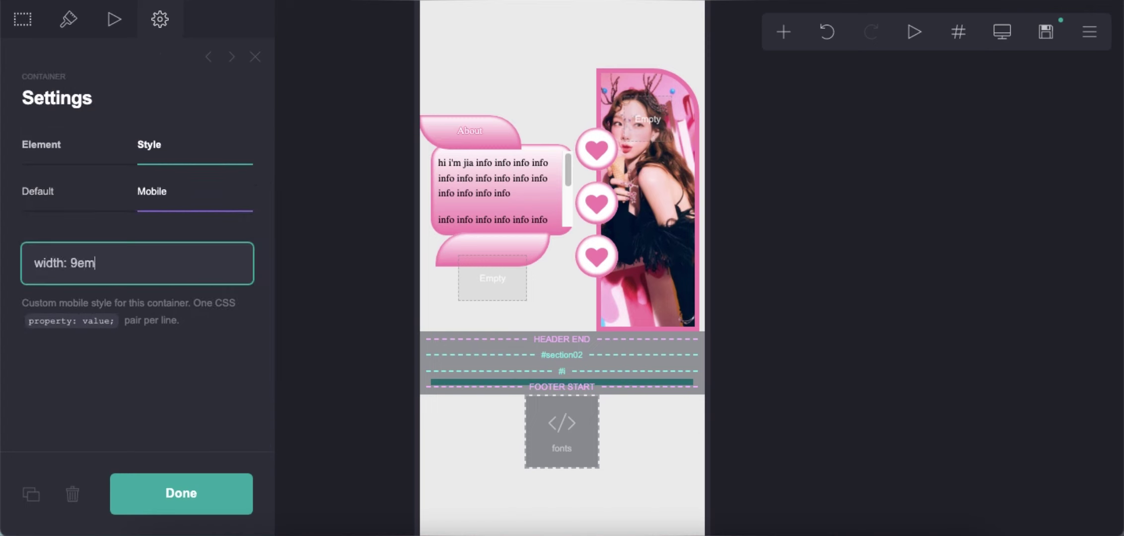
{"action": "type", "text": ";"}
{"action": "key", "text": "Return"}
{"action": "type", "text": "left: 3.5"}
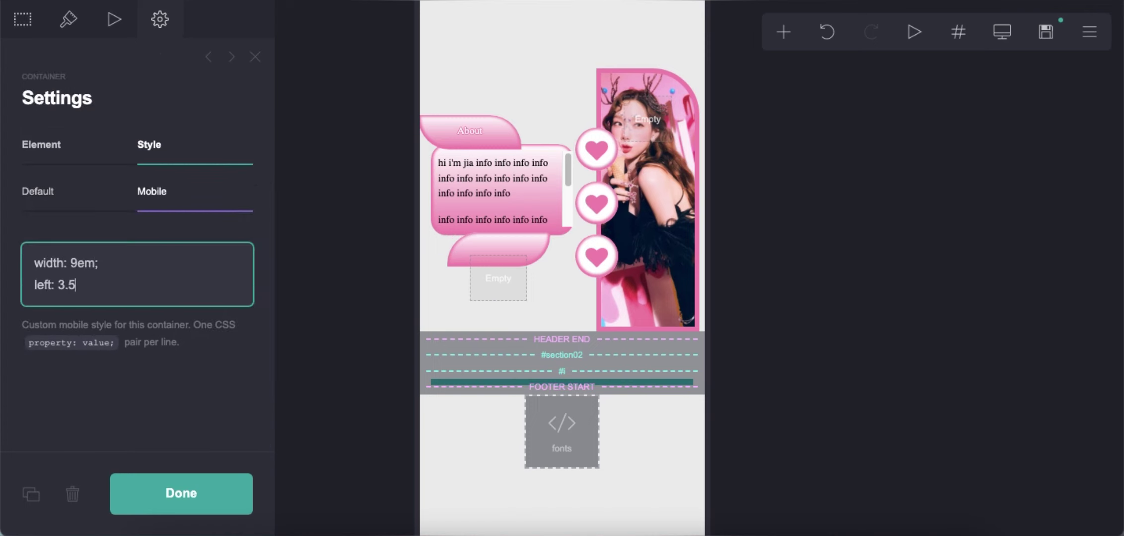
{"action": "type", "text": "em;"}
Add bottom: 8.5em; to the tab container's mobile custom style and return to the desktop layout.
{"action": "key", "text": "Return"}
{"action": "type", "text": "bottom: 9em"}
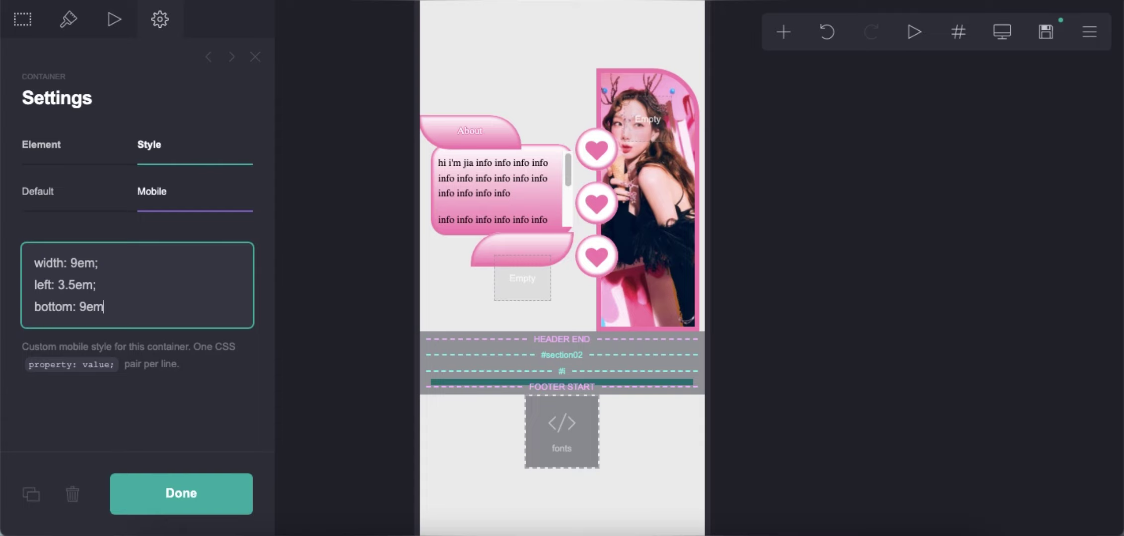
{"action": "type", "text": ";"}
{"action": "key", "text": "Left"}
{"action": "key", "text": "Left"}
{"action": "key", "text": "Left"}
{"action": "key", "text": "BackSpace"}
{"action": "type", "text": "8.5"}
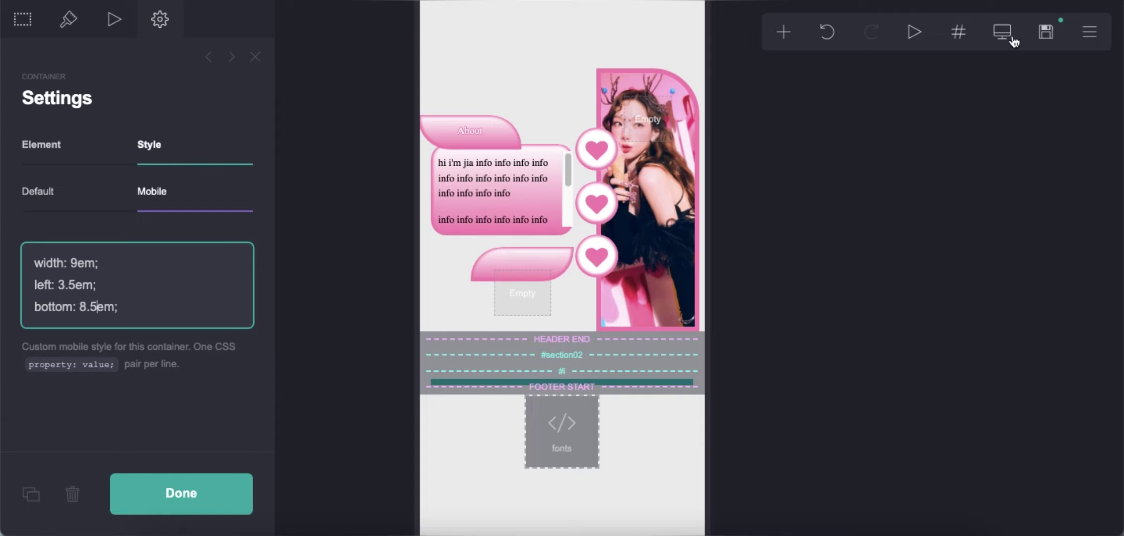
{"action": "left_click", "coordinate": [1012, 40]}
{"action": "left_click", "coordinate": [889, 214]}
Duplicate the About text into the empty lower tab container and change its wording to "Likes".
{"action": "left_click", "coordinate": [428, 108]}
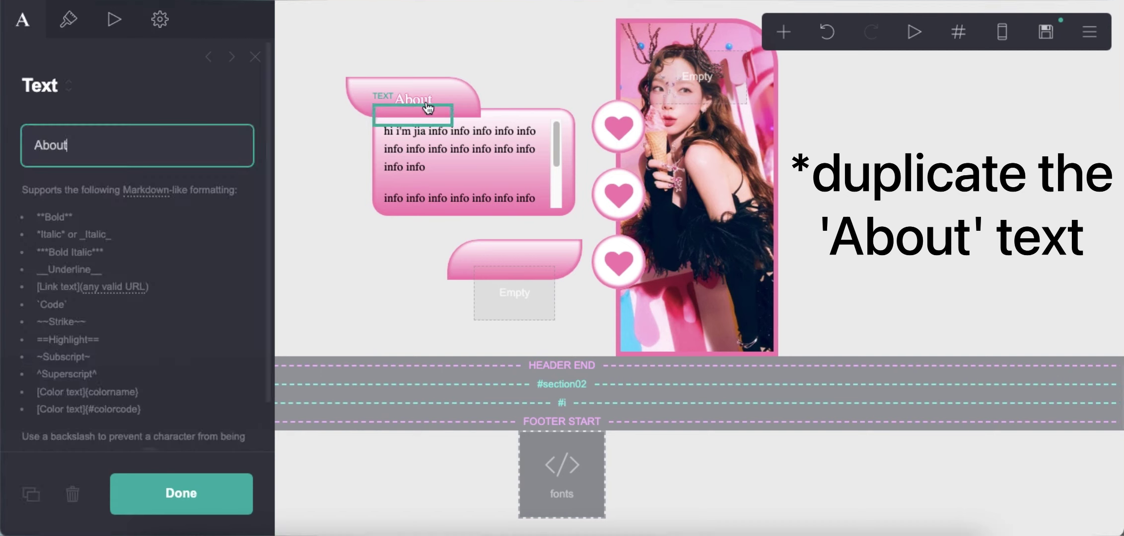
{"action": "left_click", "coordinate": [30, 494]}
{"action": "left_click", "coordinate": [514, 273]}
{"action": "double_click", "coordinate": [83, 127]}
{"action": "type", "text": "Likes"}
{"action": "left_click", "coordinate": [191, 253]}
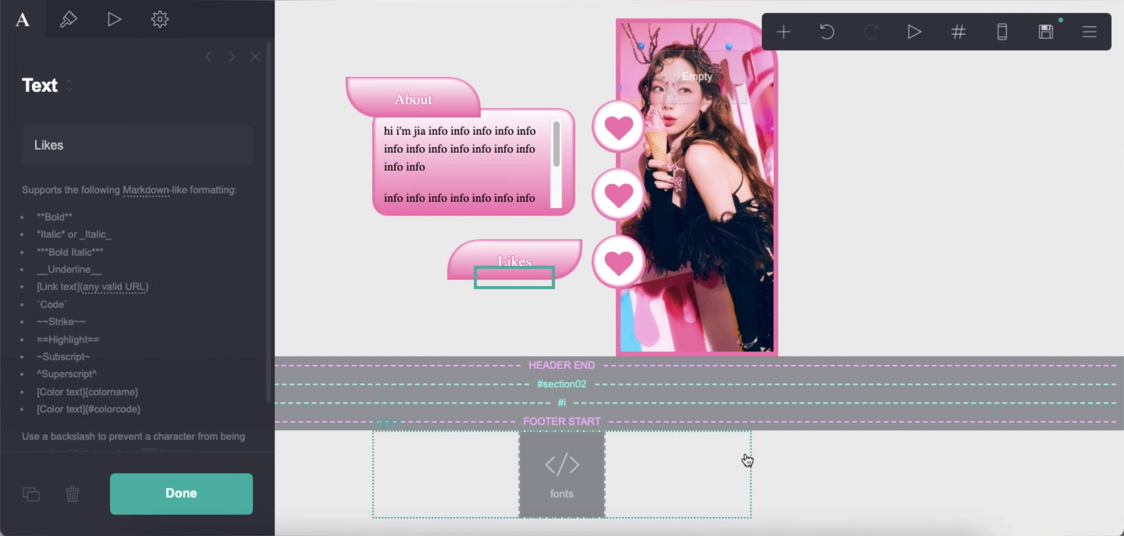
Add another container, clear its mobile custom style and delete everything except the box-shadow from its default style.
{"action": "left_click", "coordinate": [774, 459]}
{"action": "left_click", "coordinate": [609, 384]}
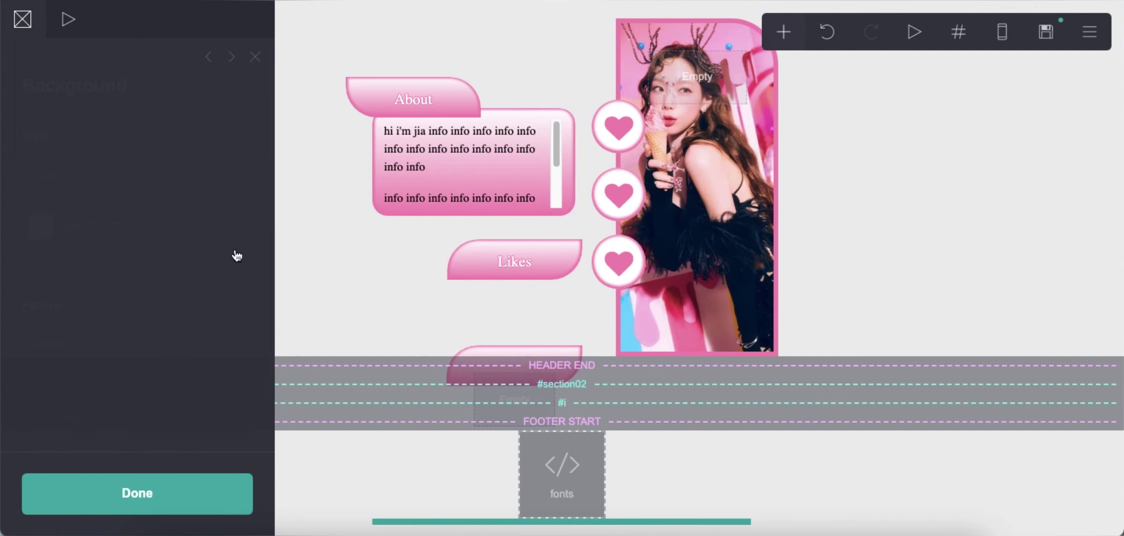
{"action": "left_click_drag", "start_coordinate": [169, 311], "coordinate": [34, 258]}
{"action": "left_click", "coordinate": [52, 207]}
{"action": "scroll", "coordinate": [117, 280], "scroll_direction": "down", "scroll_amount": 2}
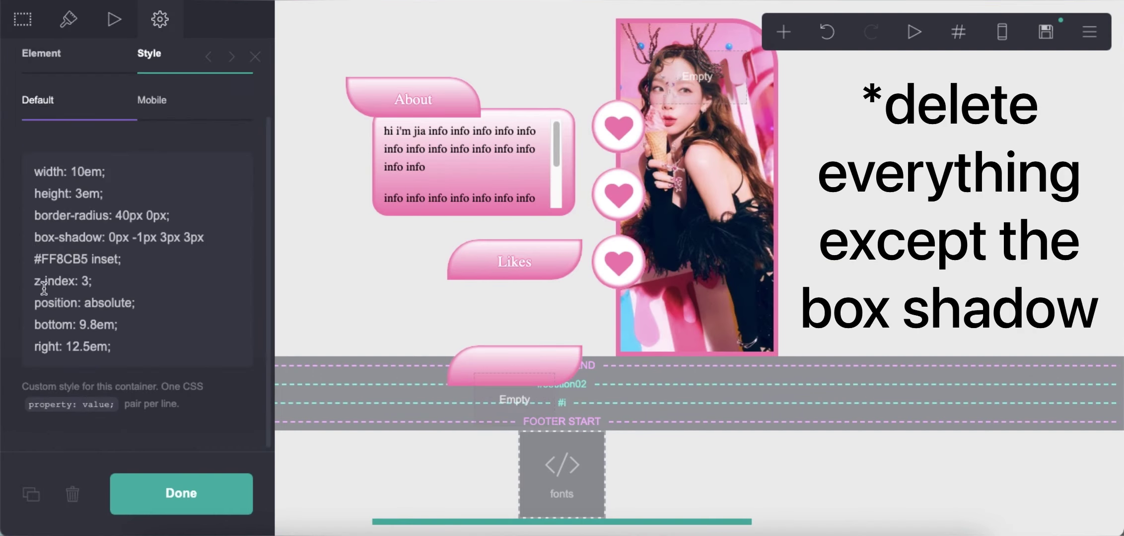
{"action": "left_click_drag", "start_coordinate": [31, 303], "coordinate": [166, 341]}
{"action": "key", "text": "BackSpace"}
{"action": "left_click_drag", "start_coordinate": [185, 278], "coordinate": [15, 233]}
{"action": "key", "text": "BackSpace"}
{"action": "key", "text": "Delete"}
{"action": "scroll", "coordinate": [748, 436], "scroll_direction": "down", "scroll_amount": 2}
{"action": "left_click", "coordinate": [800, 447]}
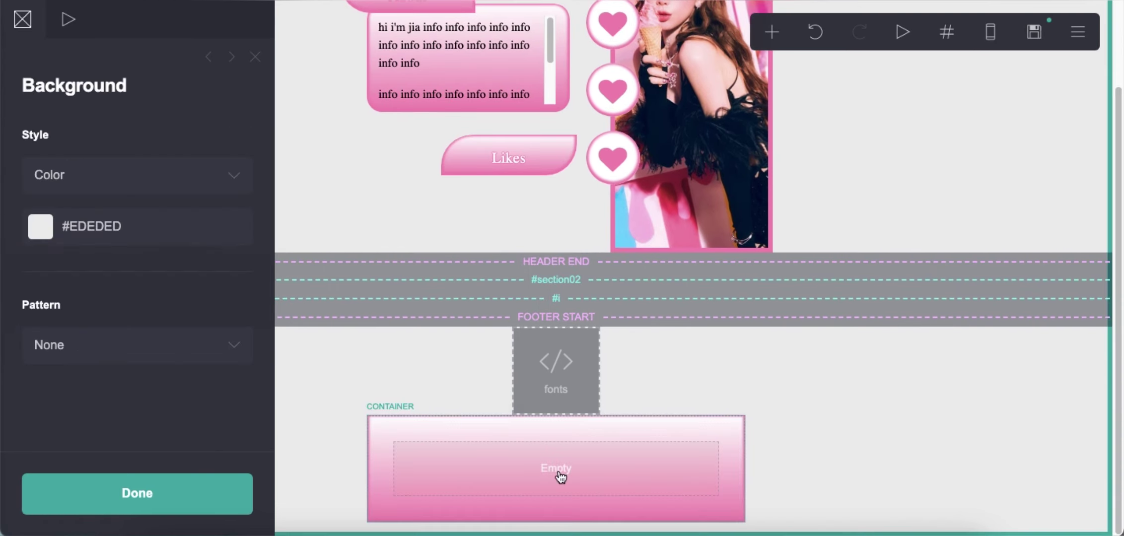
Move the empty pink container into section #i and start a new line in its default custom style.
{"action": "left_click", "coordinate": [563, 473]}
{"action": "left_click_drag", "start_coordinate": [566, 475], "coordinate": [542, 319]}
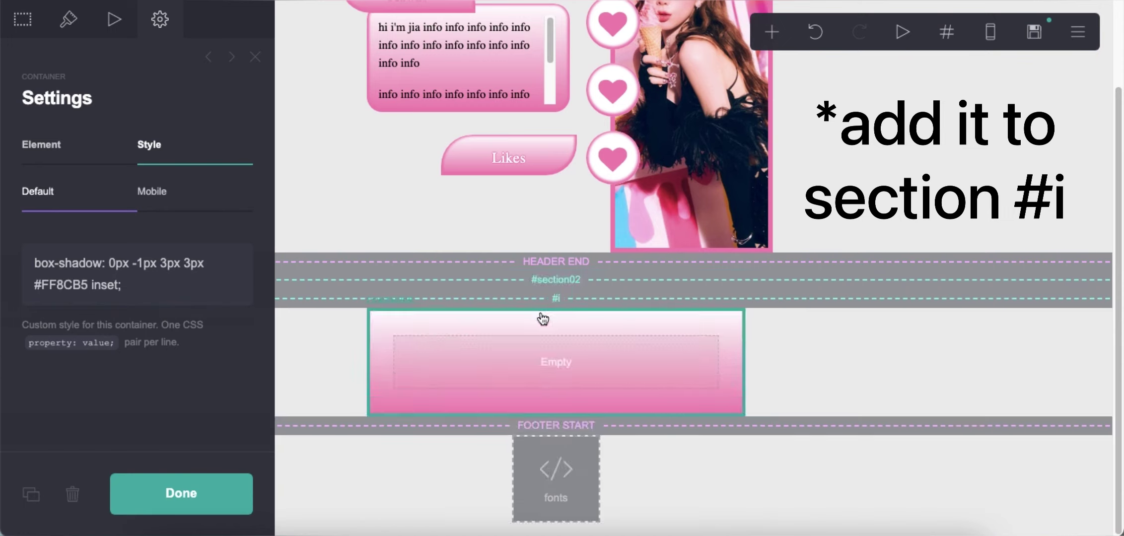
{"action": "left_click", "coordinate": [165, 299]}
{"action": "key", "text": "Return"}
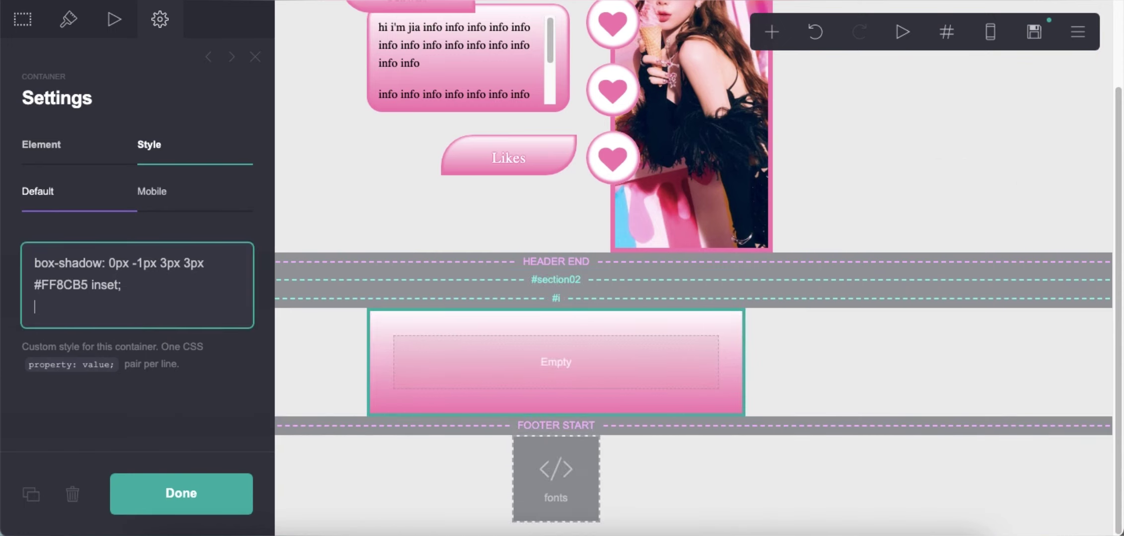
Copy width: 15em; and height: 8em; from the About info box into the empty container's default custom style.
{"action": "left_click", "coordinate": [531, 16]}
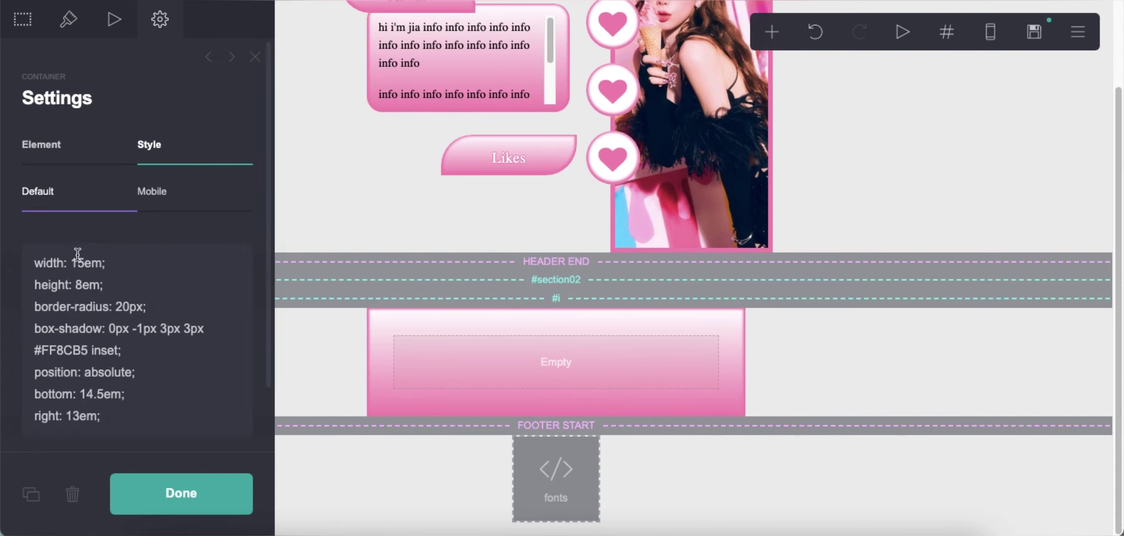
{"action": "scroll", "coordinate": [50, 246], "scroll_direction": "down", "scroll_amount": 1}
{"action": "left_click_drag", "start_coordinate": [34, 233], "coordinate": [112, 264]}
{"action": "right_click", "coordinate": [112, 264]}
{"action": "left_click", "coordinate": [112, 315]}
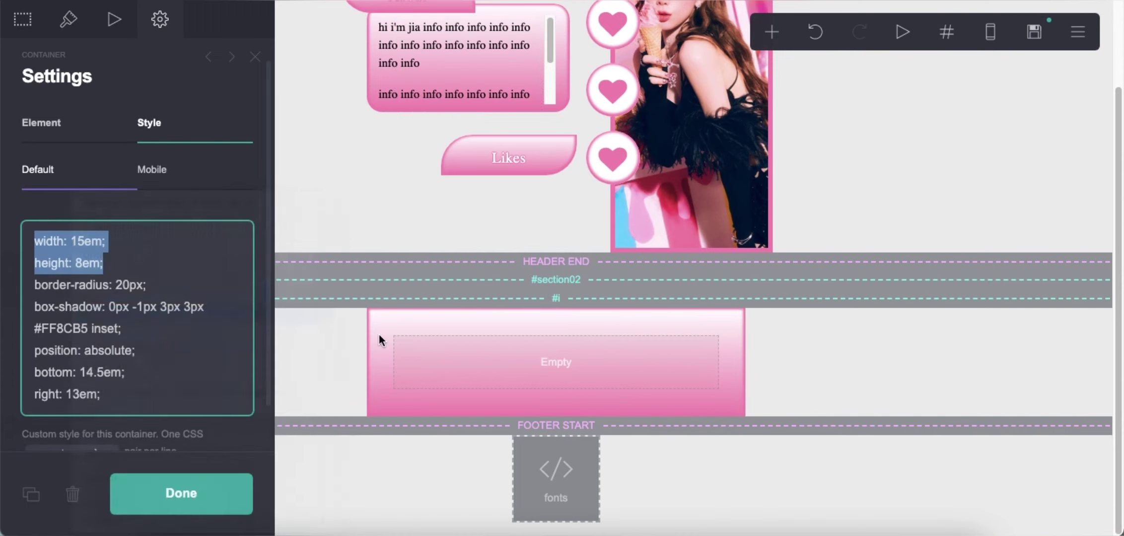
{"action": "left_click", "coordinate": [378, 334]}
{"action": "left_click", "coordinate": [164, 296]}
{"action": "right_click", "coordinate": [89, 301]}
{"action": "left_click", "coordinate": [134, 403]}
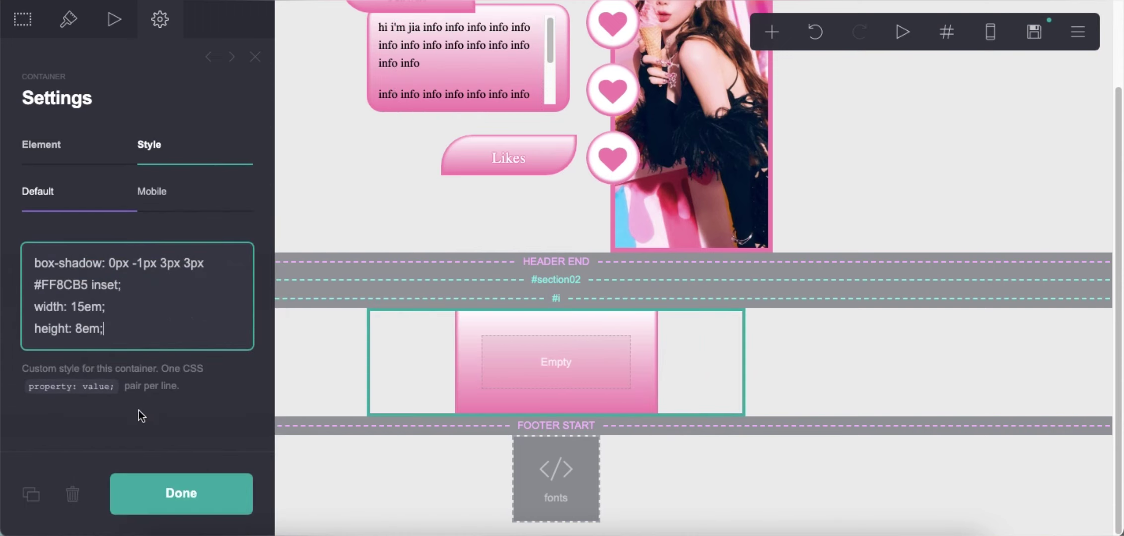
Add border-radius: 20px; and position: absolute; to the empty container's default custom style.
{"action": "key", "text": "Return"}
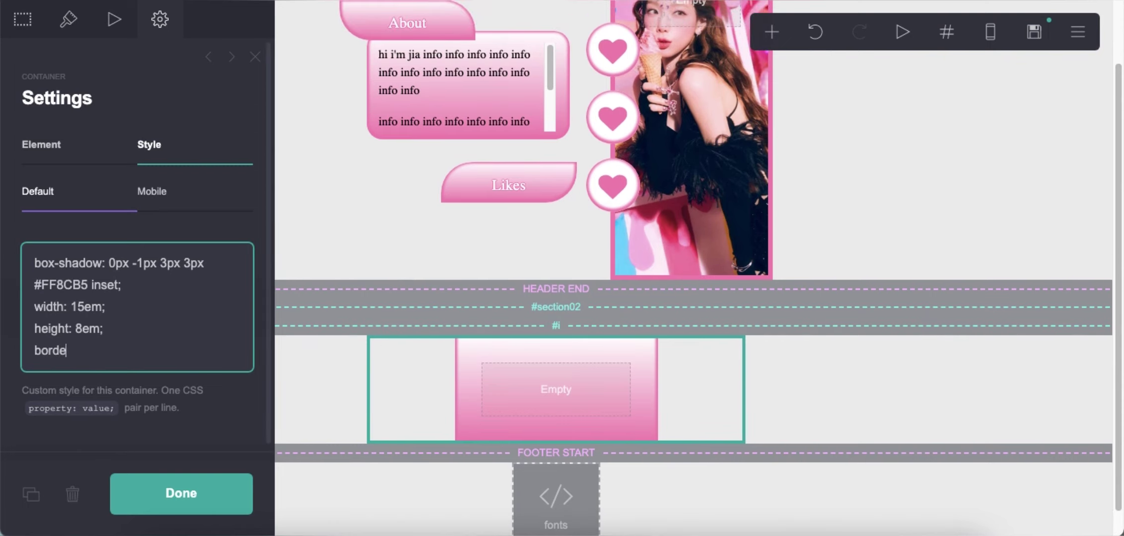
{"action": "left_click", "coordinate": [946, 372]}
{"action": "left_click", "coordinate": [492, 381]}
{"action": "triple_click", "coordinate": [183, 351]}
{"action": "left_click", "coordinate": [183, 353]}
{"action": "key", "text": "Return"}
{"action": "type", "text": "position: absolute;"}
{"action": "key", "text": "Return"}
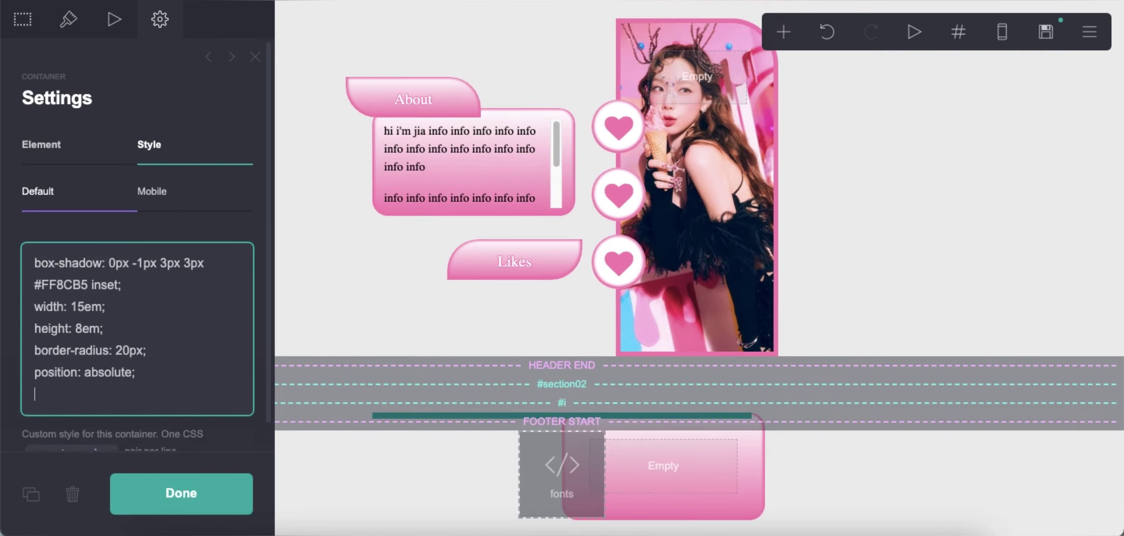
Position the empty container below the Likes tab with bottom: 2.5em; and right: 13em; in its default style.
{"action": "type", "text": "bottom: 5em;"}
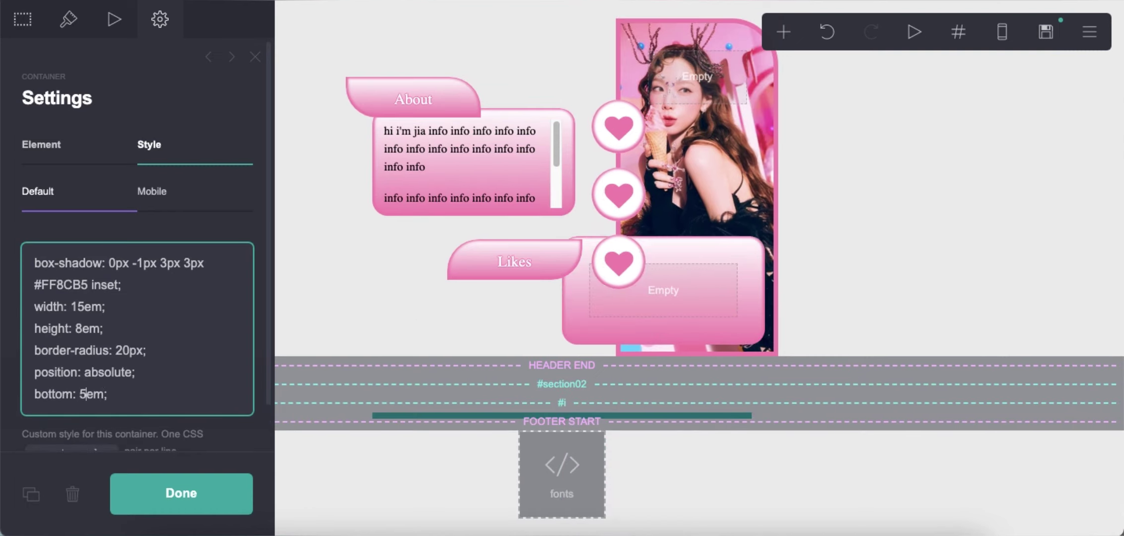
{"action": "key", "text": "BackSpace"}
{"action": "type", "text": "3"}
{"action": "key", "text": "BackSpace"}
{"action": "type", "text": "2.5"}
{"action": "key", "text": "End"}
{"action": "key", "text": "Return"}
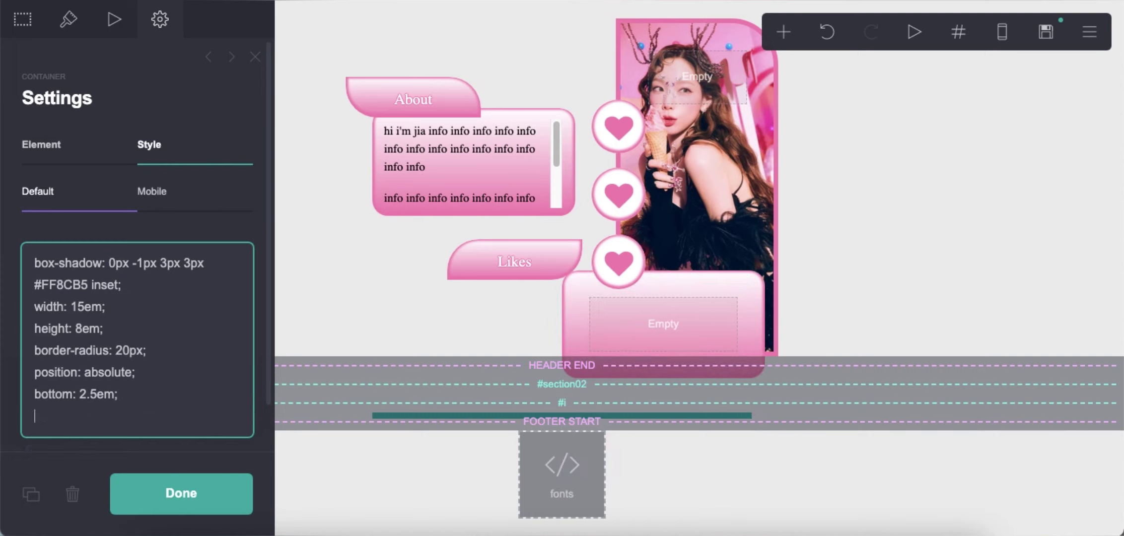
{"action": "type", "text": "right: 10em;"}
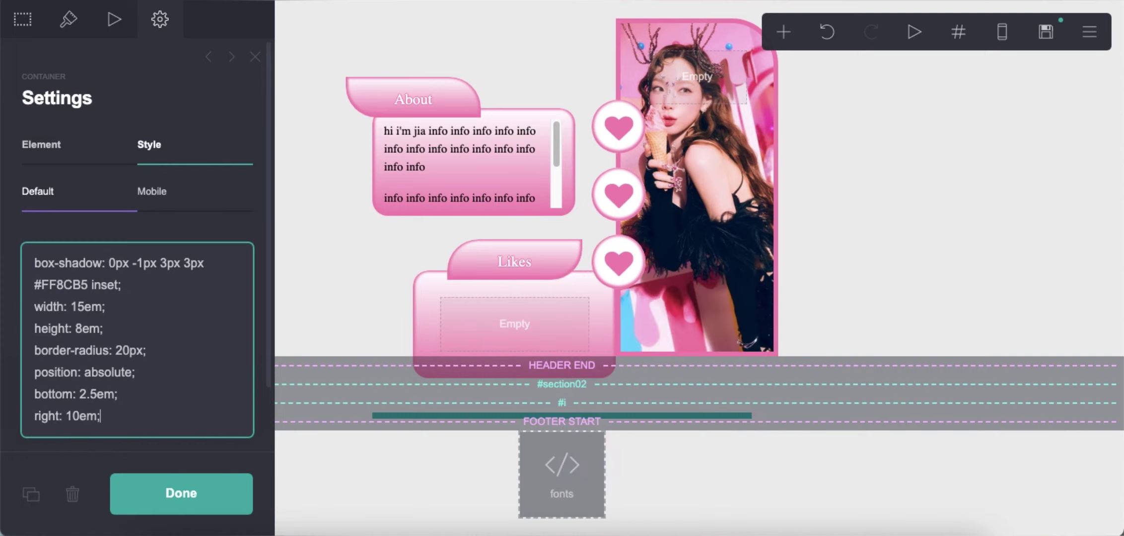
{"action": "key", "text": "BackSpace"}
{"action": "type", "text": "3"}
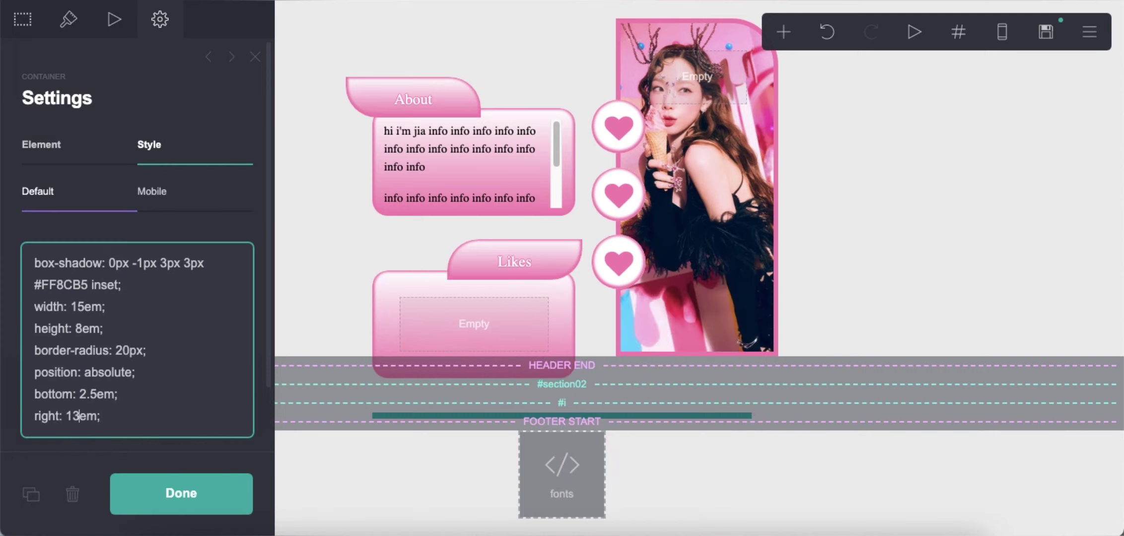
Switch to the mobile layout and look up the About info box's mobile custom style.
{"action": "left_click", "coordinate": [509, 115]}
{"action": "left_click", "coordinate": [469, 293]}
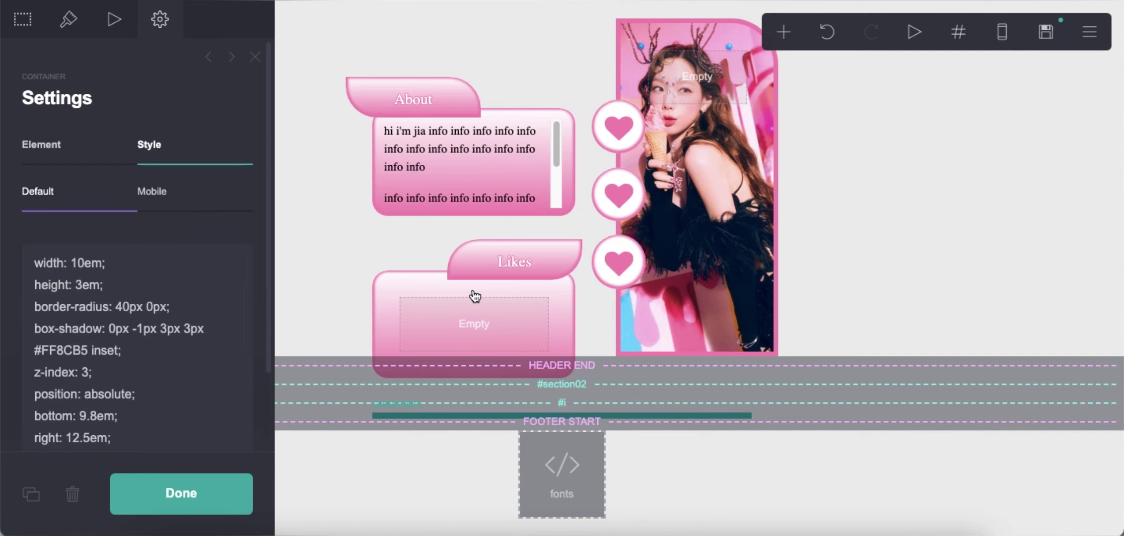
{"action": "scroll", "coordinate": [86, 334], "scroll_direction": "down", "scroll_amount": 1}
{"action": "left_click", "coordinate": [1002, 32]}
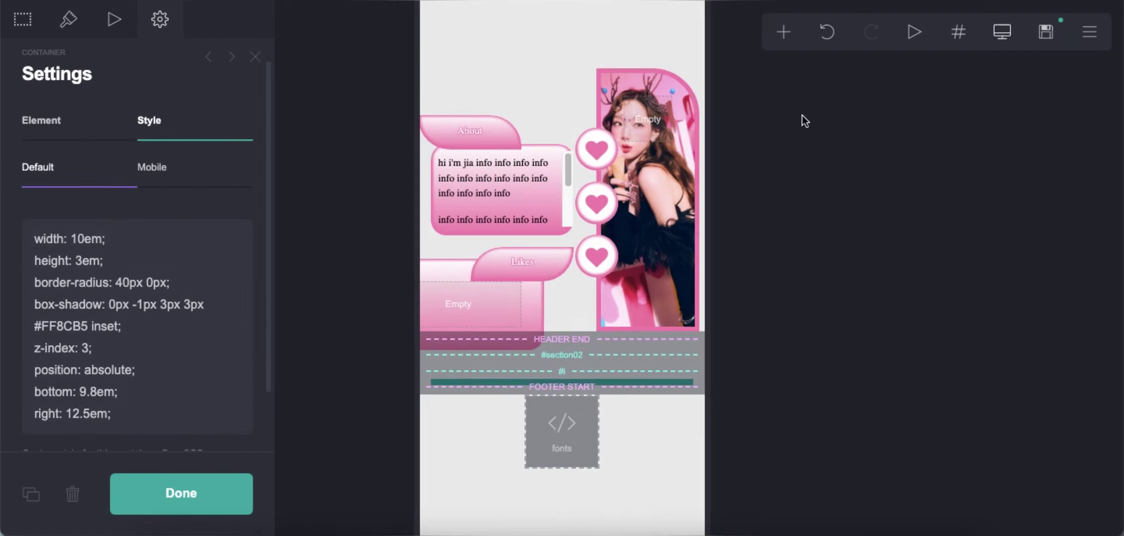
{"action": "left_click", "coordinate": [494, 165]}
{"action": "left_click", "coordinate": [540, 155]}
{"action": "left_click", "coordinate": [151, 191]}
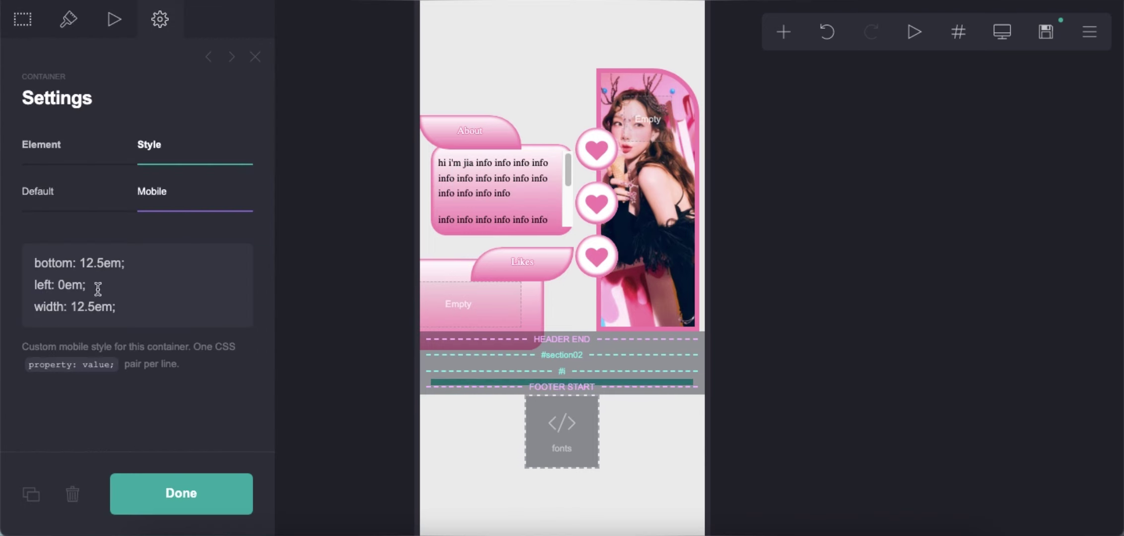
Give the empty container the mobile styles width: 12.5em; left: 0em; and bottom: 1em; and return to the desktop layout.
{"action": "left_click", "coordinate": [437, 280]}
{"action": "left_click", "coordinate": [453, 309]}
{"action": "left_click", "coordinate": [188, 269]}
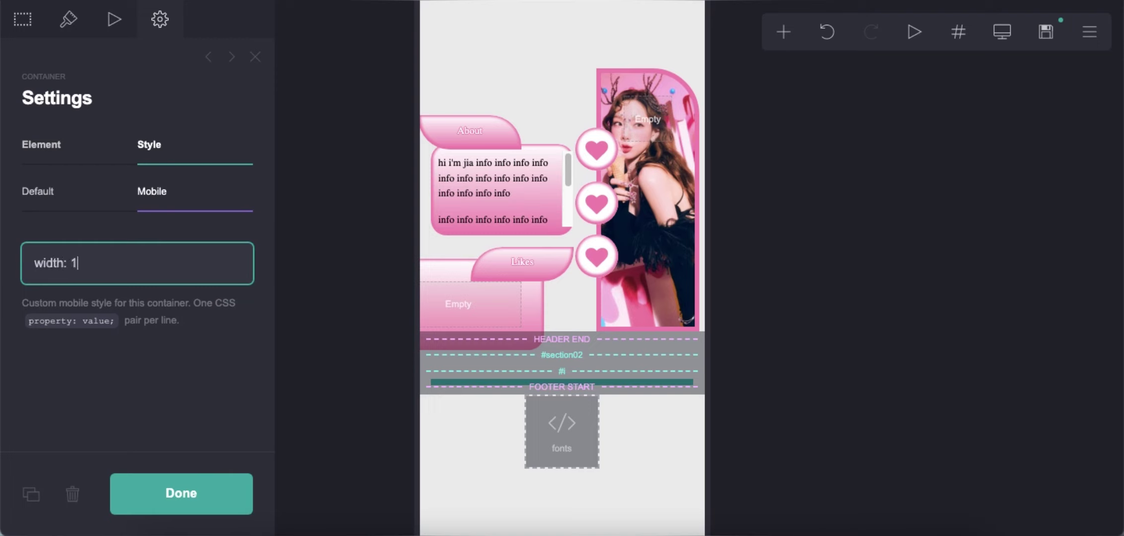
{"action": "type", "text": "width: 12.5em;"}
{"action": "key", "text": "Return"}
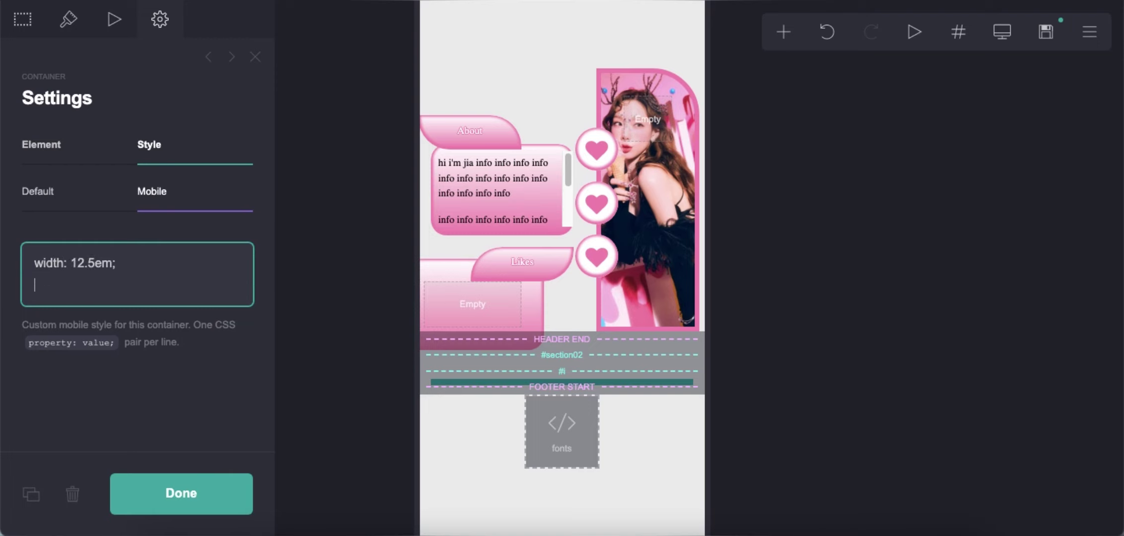
{"action": "type", "text": "left: 0em;"}
{"action": "key", "text": "Return"}
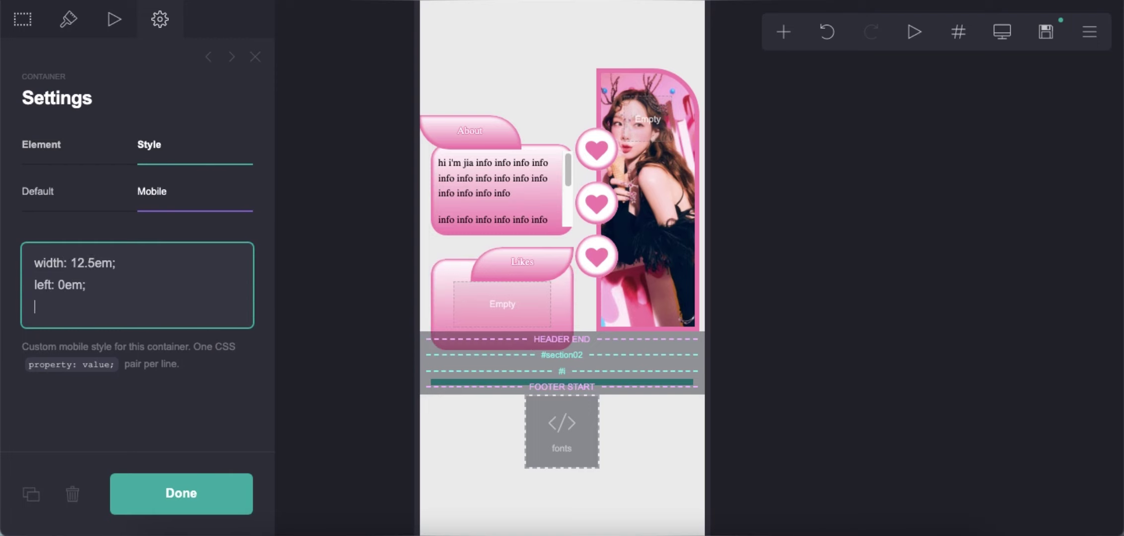
{"action": "type", "text": "bottom: 1em;"}
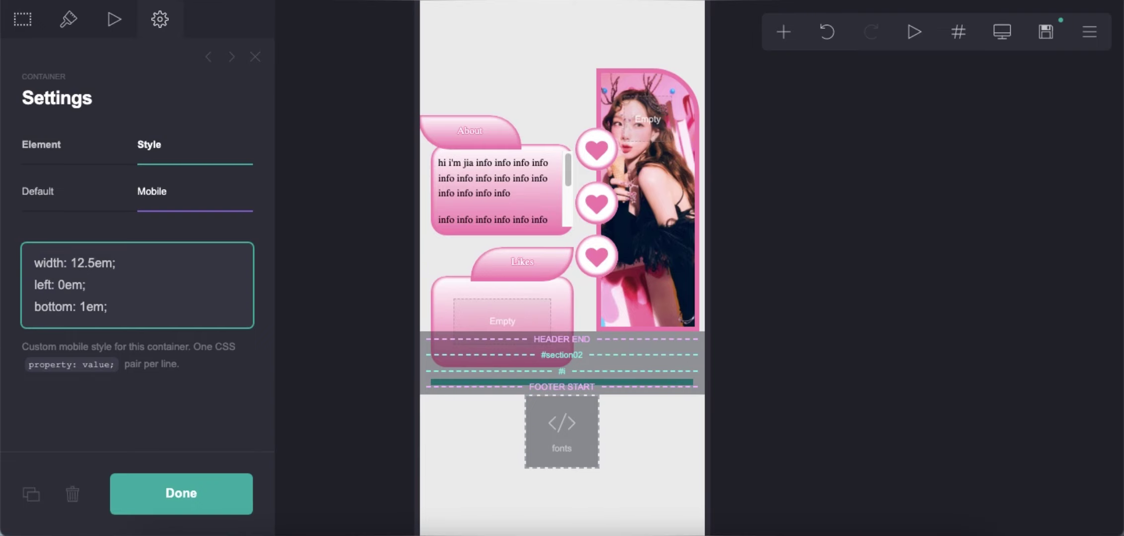
{"action": "left_click", "coordinate": [1008, 39]}
{"action": "left_click", "coordinate": [855, 231]}
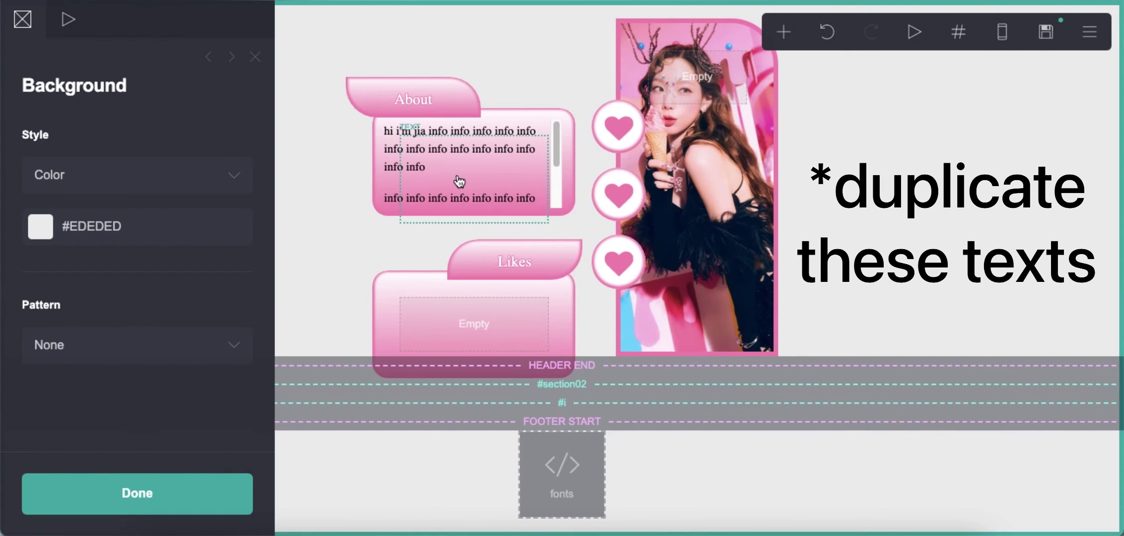
Duplicate the About info text into the empty Likes box and replace its greeting with more repeated "info" filler.
{"action": "left_click", "coordinate": [457, 179]}
{"action": "left_click", "coordinate": [31, 494]}
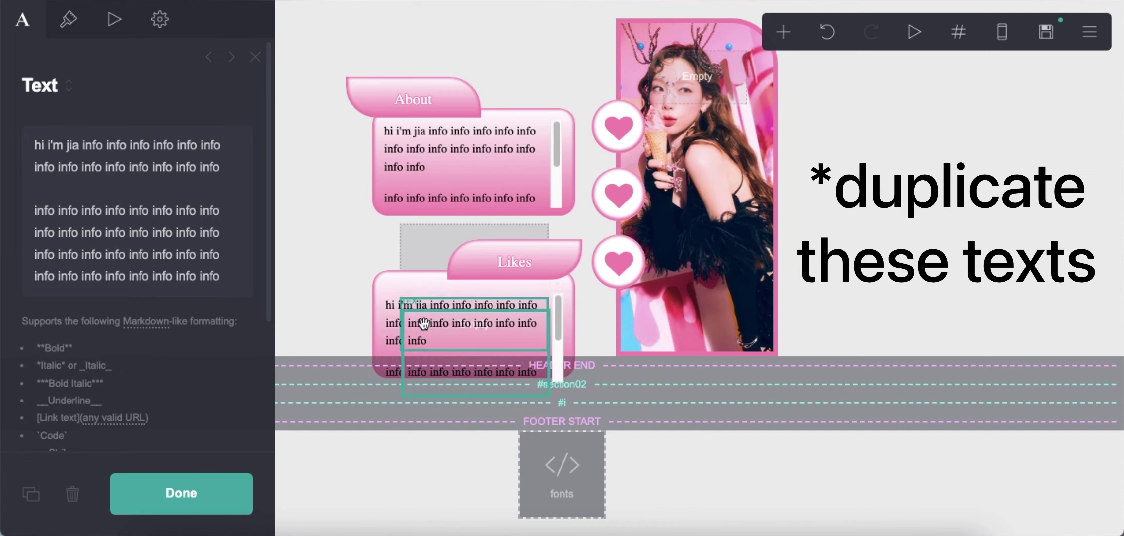
{"action": "left_click_drag", "start_coordinate": [80, 144], "coordinate": [34, 145]}
{"action": "key", "text": "BackSpace"}
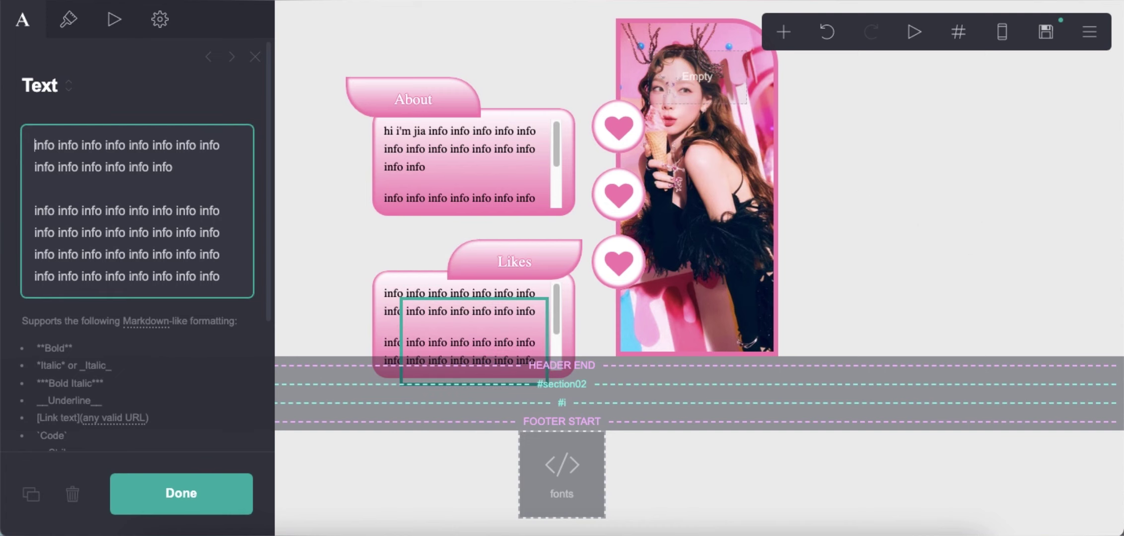
{"action": "key", "text": "ctrl+v"}
{"action": "left_click", "coordinate": [886, 298]}
Save the site as a template and reload the published page to check it.
{"action": "left_click", "coordinate": [1045, 31]}
{"action": "left_click", "coordinate": [137, 493]}
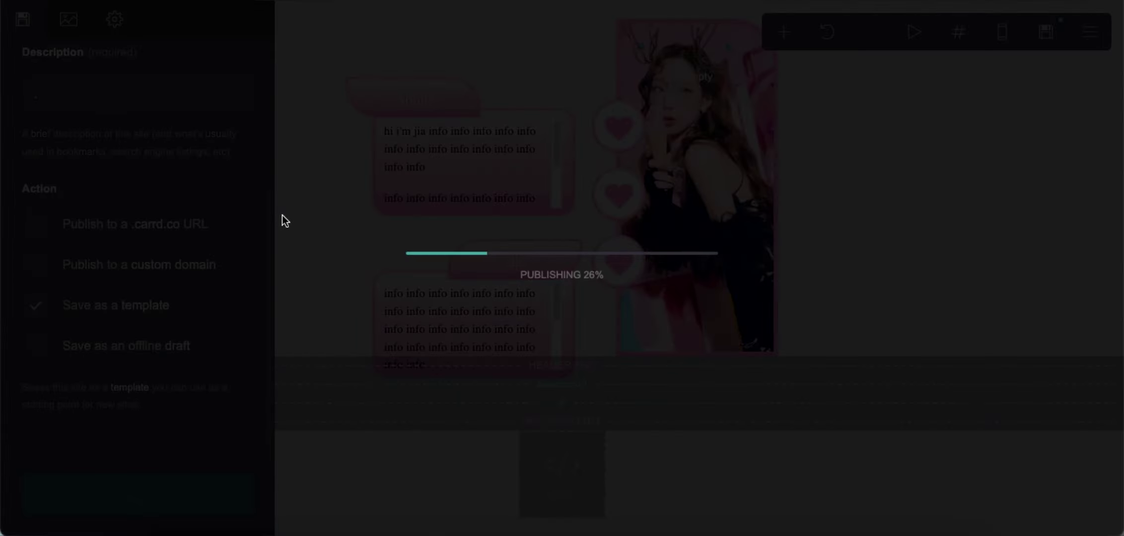
{"action": "key", "text": "ctrl+Tab"}
{"action": "key", "text": "super+r"}
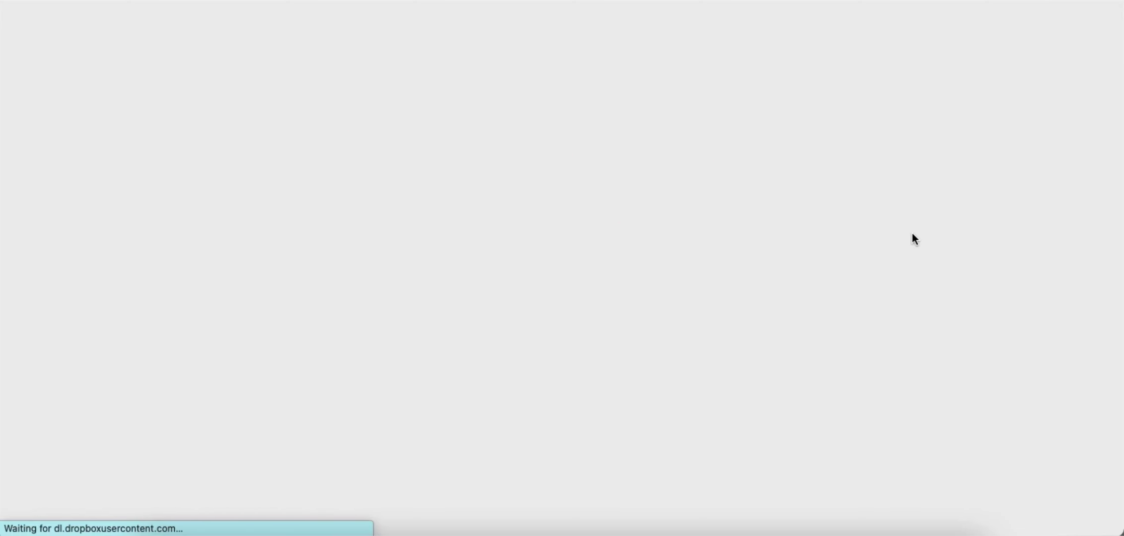
{"action": "scroll", "coordinate": [457, 371], "scroll_direction": "up", "scroll_amount": 1}
{"action": "left_click", "coordinate": [627, 6]}
{"action": "left_click", "coordinate": [504, 334]}
Add a code embed labelled "hide scrollbar" and paste the scrollbar-hiding code into it.
{"action": "left_click", "coordinate": [784, 31]}
{"action": "left_click", "coordinate": [732, 342]}
{"action": "double_click", "coordinate": [128, 321]}
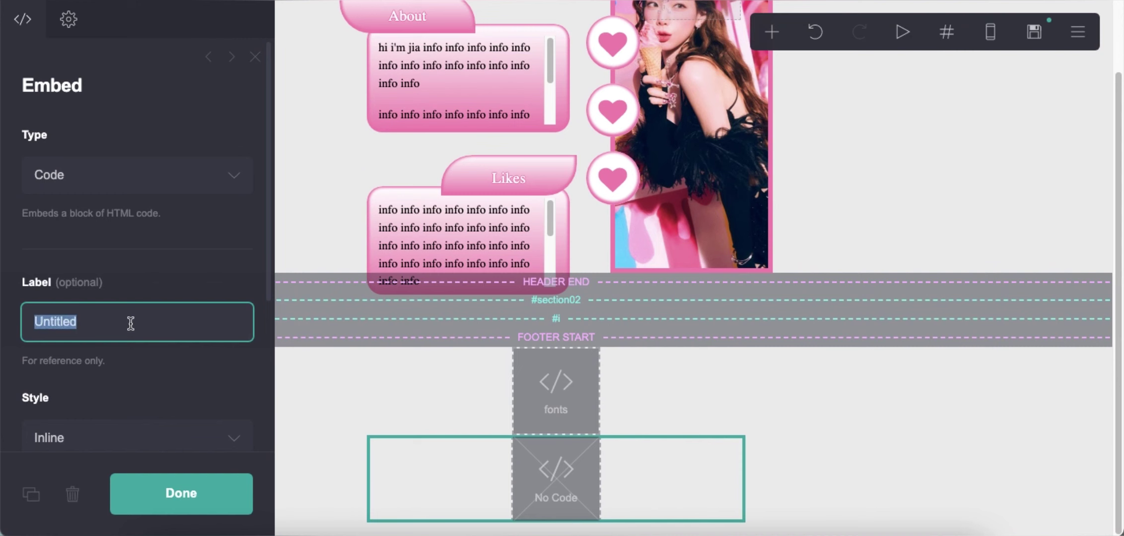
{"action": "type", "text": "hide scrollbar"}
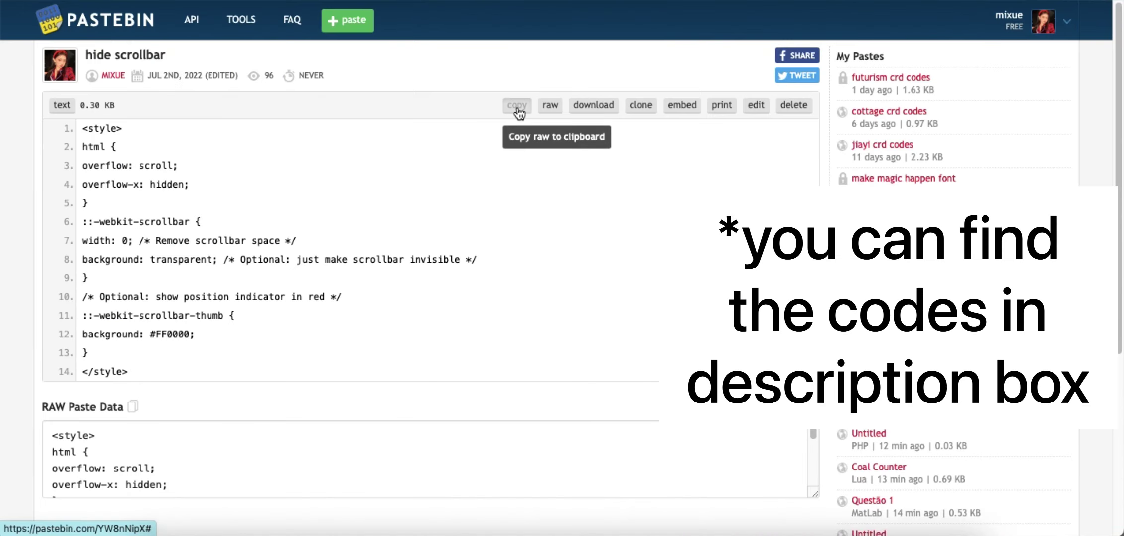
{"action": "left_click", "coordinate": [517, 105]}
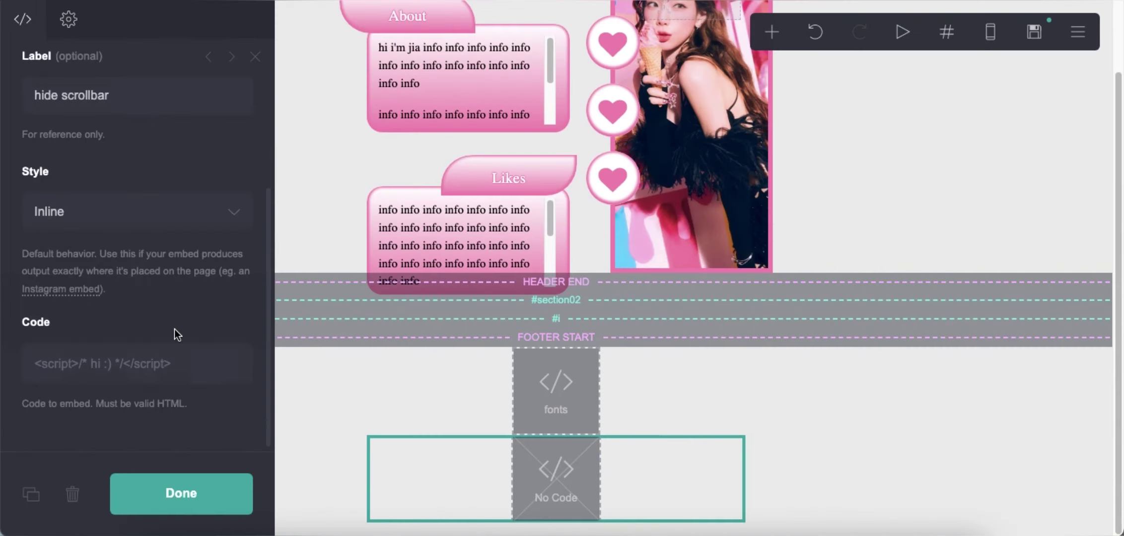
{"action": "right_click", "coordinate": [149, 359]}
{"action": "left_click", "coordinate": [179, 415]}
{"action": "left_click", "coordinate": [190, 500]}
Save the changes and check the published page with the scrollbar code in place.
{"action": "left_click", "coordinate": [1034, 31]}
{"action": "left_click", "coordinate": [176, 499]}
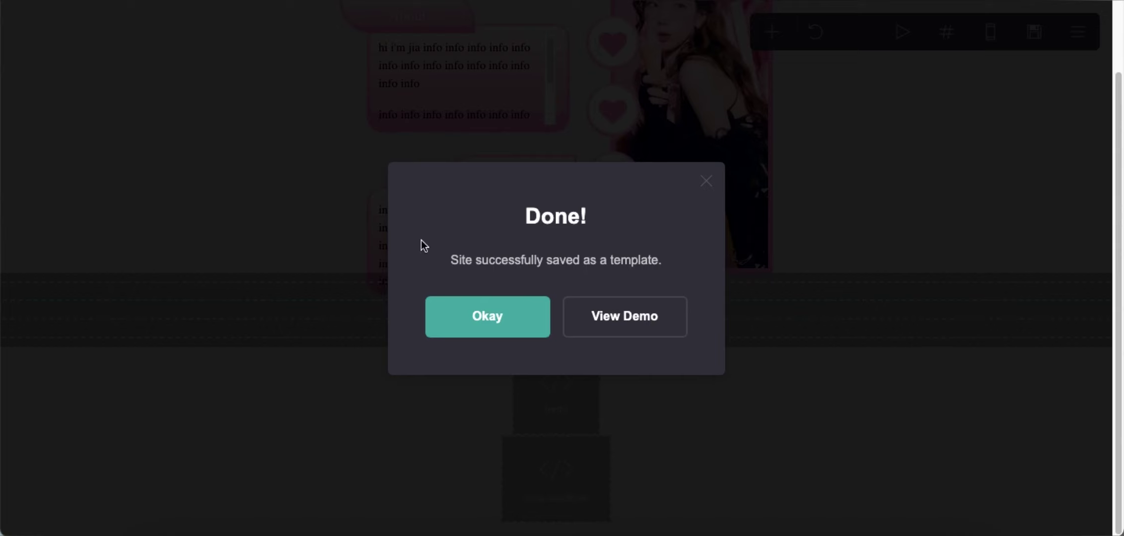
{"action": "left_click", "coordinate": [487, 315]}
{"action": "left_click", "coordinate": [843, 351]}
Add a section break between #i and the footer start marker and name it ii.
{"action": "left_click", "coordinate": [771, 32]}
{"action": "left_click", "coordinate": [709, 382]}
{"action": "left_click_drag", "start_coordinate": [597, 461], "coordinate": [576, 330]}
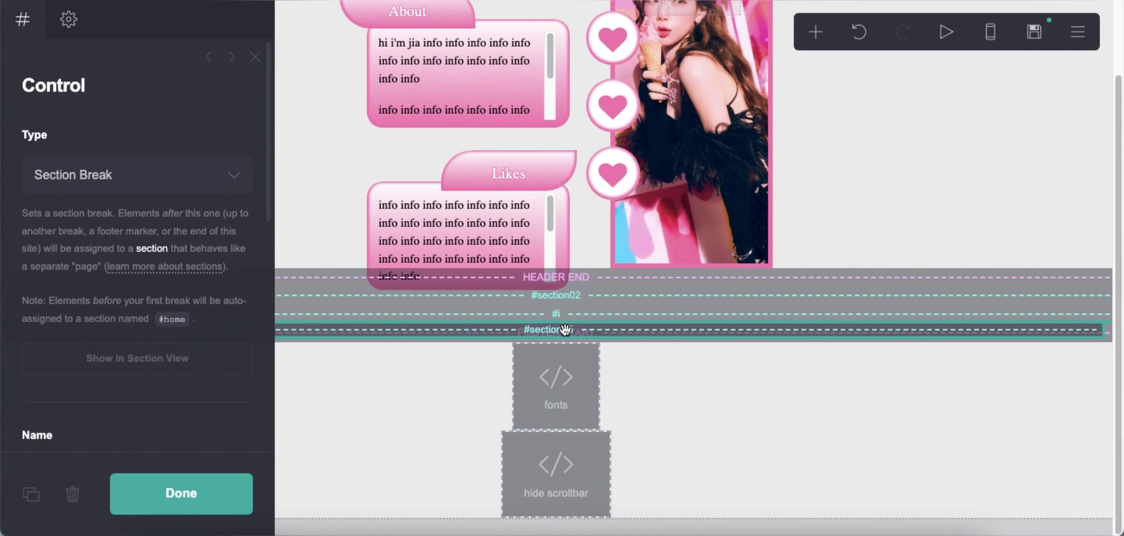
{"action": "scroll", "coordinate": [149, 298], "scroll_direction": "down", "scroll_amount": 3}
{"action": "double_click", "coordinate": [179, 328]}
{"action": "type", "text": "ii"}
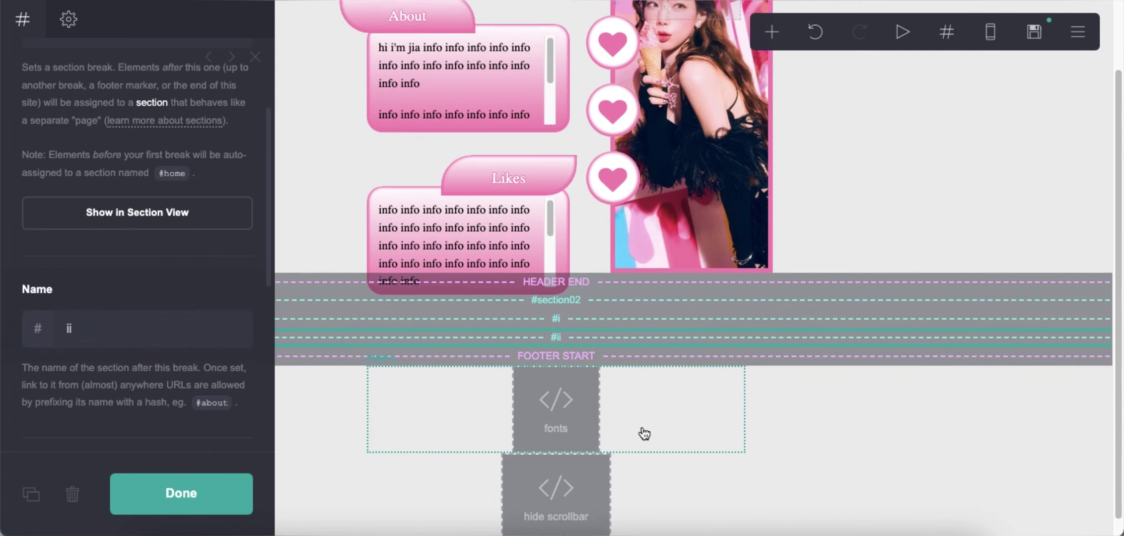
Duplicate the About tab container into section #ii and change its text to "Byf".
{"action": "scroll", "coordinate": [644, 434], "scroll_direction": "up", "scroll_amount": 2}
{"action": "left_click", "coordinate": [456, 83]}
{"action": "left_click", "coordinate": [31, 493]}
{"action": "scroll", "coordinate": [314, 158], "scroll_direction": "up", "scroll_amount": 3}
{"action": "left_click_drag", "start_coordinate": [454, 87], "coordinate": [517, 428]}
{"action": "left_click", "coordinate": [22, 19]}
{"action": "left_click", "coordinate": [404, 120]}
{"action": "left_click", "coordinate": [125, 153]}
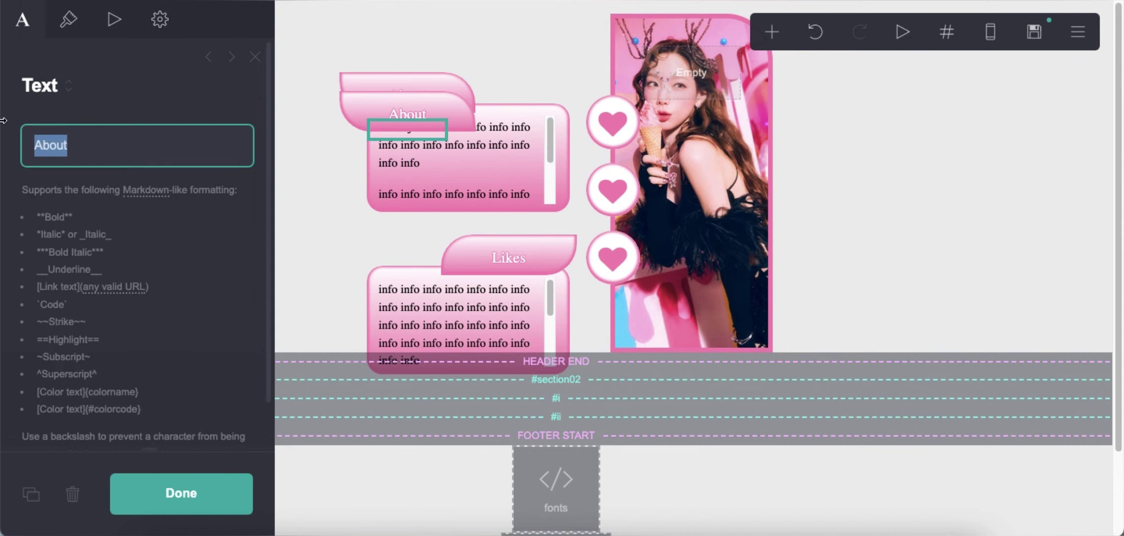
{"action": "left_click", "coordinate": [193, 249]}
Duplicate the About info box into section #ii and replace its text with repeated "info" filler.
{"action": "left_click", "coordinate": [524, 111]}
{"action": "left_click", "coordinate": [31, 494]}
{"action": "left_click_drag", "start_coordinate": [533, 109], "coordinate": [531, 430]}
{"action": "left_click", "coordinate": [446, 170]}
{"action": "left_click_drag", "start_coordinate": [448, 174], "coordinate": [422, 191]}
{"action": "left_click", "coordinate": [421, 191]}
{"action": "triple_click", "coordinate": [225, 169]}
{"action": "key", "text": "ctrl+v"}
Duplicate the Likes tab container into section #ii and change its text to "Dni".
{"action": "left_click", "coordinate": [561, 252]}
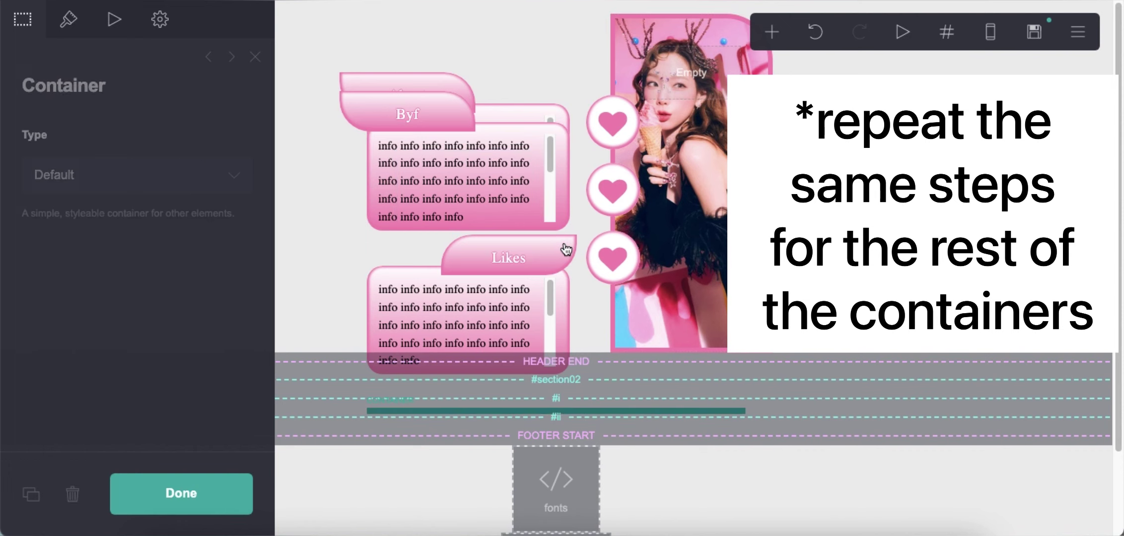
{"action": "left_click", "coordinate": [32, 494]}
{"action": "scroll", "coordinate": [354, 406], "scroll_direction": "up", "scroll_amount": 3}
{"action": "left_click_drag", "start_coordinate": [577, 256], "coordinate": [537, 429]}
{"action": "left_click", "coordinate": [491, 273]}
{"action": "left_click_drag", "start_coordinate": [79, 145], "coordinate": [4, 144]}
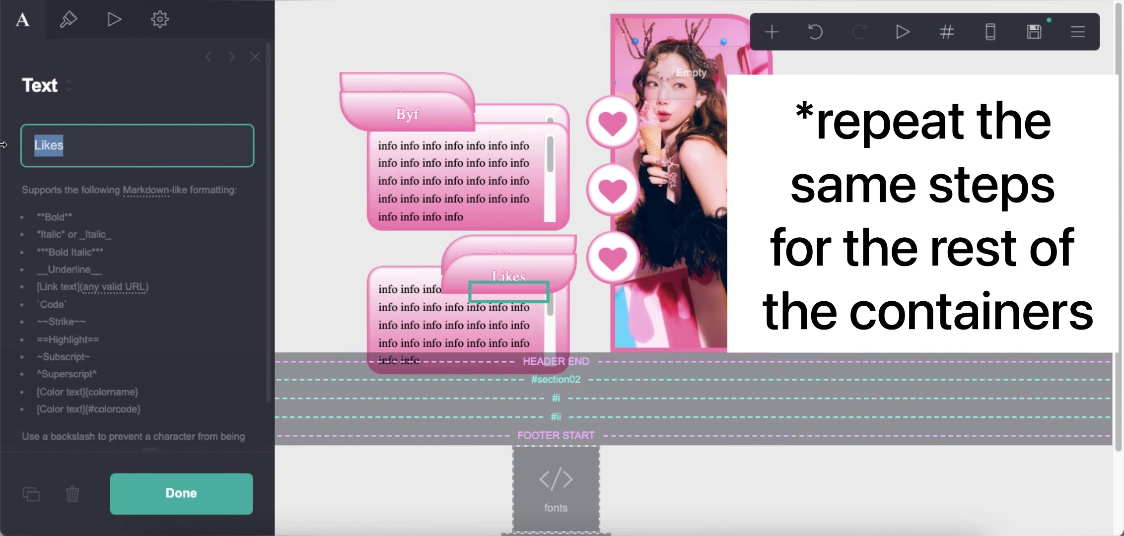
Duplicate the Likes info box into section #ii beneath the Dni tab.
{"action": "left_click", "coordinate": [369, 280]}
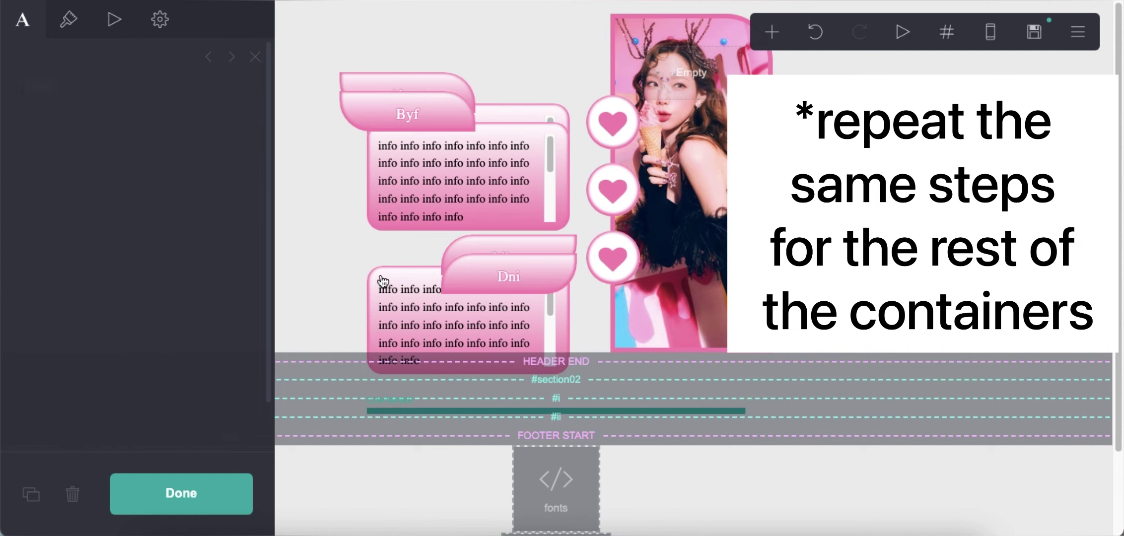
{"action": "left_click", "coordinate": [22, 502]}
{"action": "scroll", "coordinate": [378, 398], "scroll_direction": "up", "scroll_amount": 2}
{"action": "left_click_drag", "start_coordinate": [386, 280], "coordinate": [420, 436]}
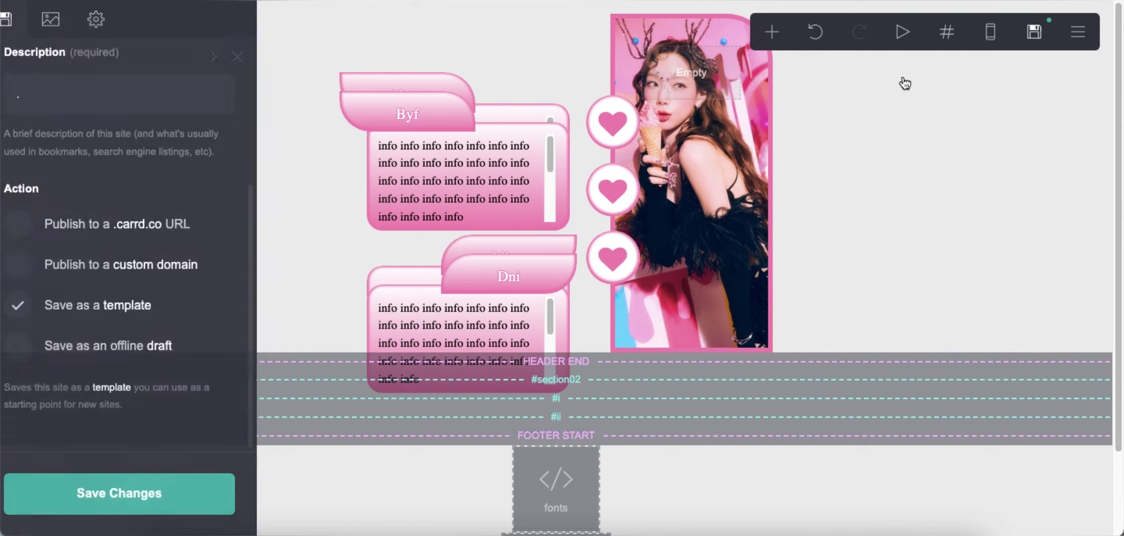
Save the template changes and reload the published page to check the new section.
{"action": "left_click", "coordinate": [150, 493]}
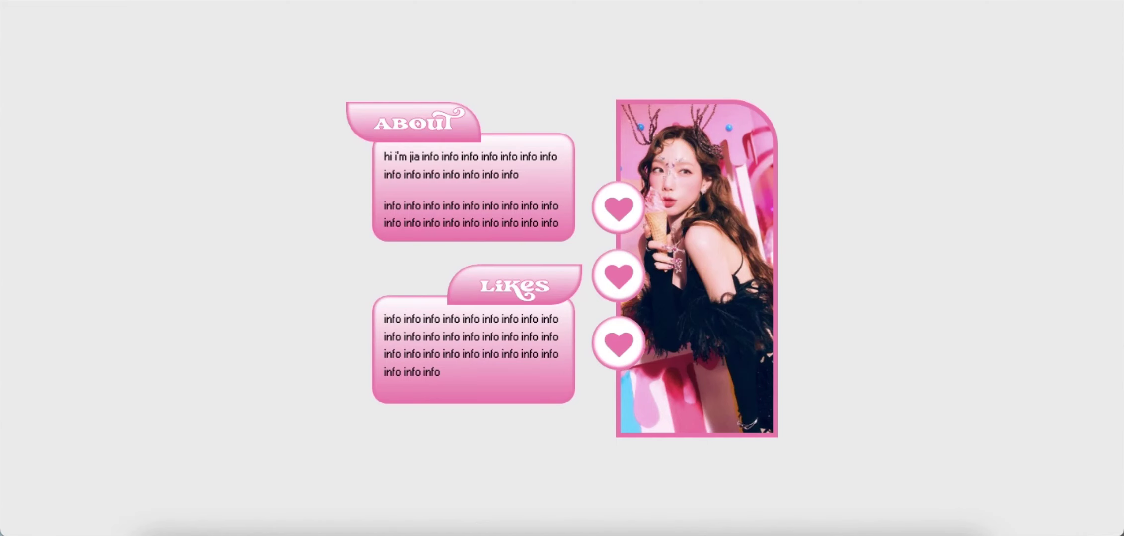
{"action": "key", "text": "super+r"}
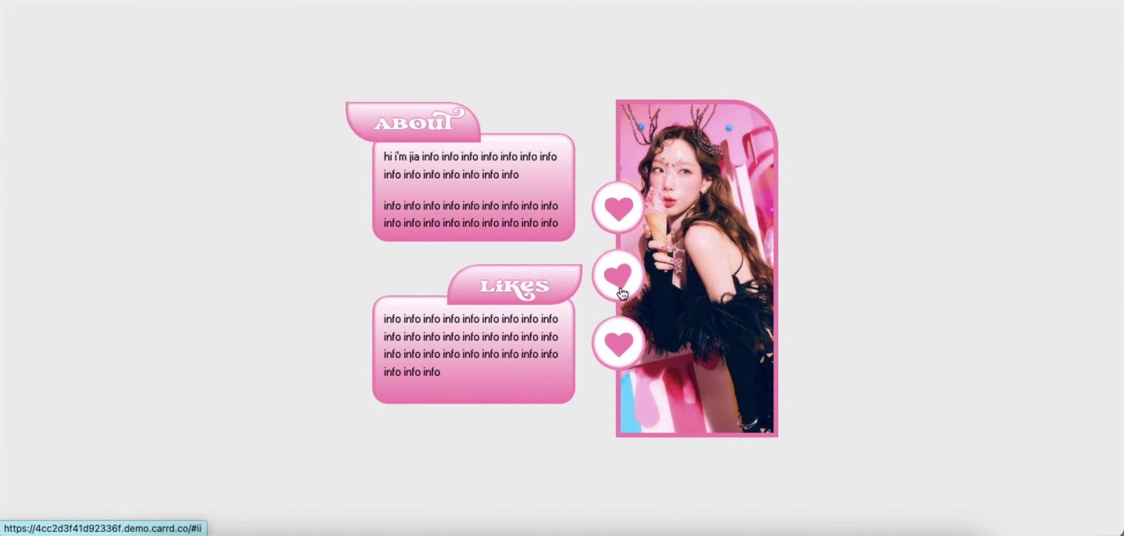
Check the #ii section on the published page, then add a section break named "iii" below #ii.
{"action": "left_click", "coordinate": [618, 288]}
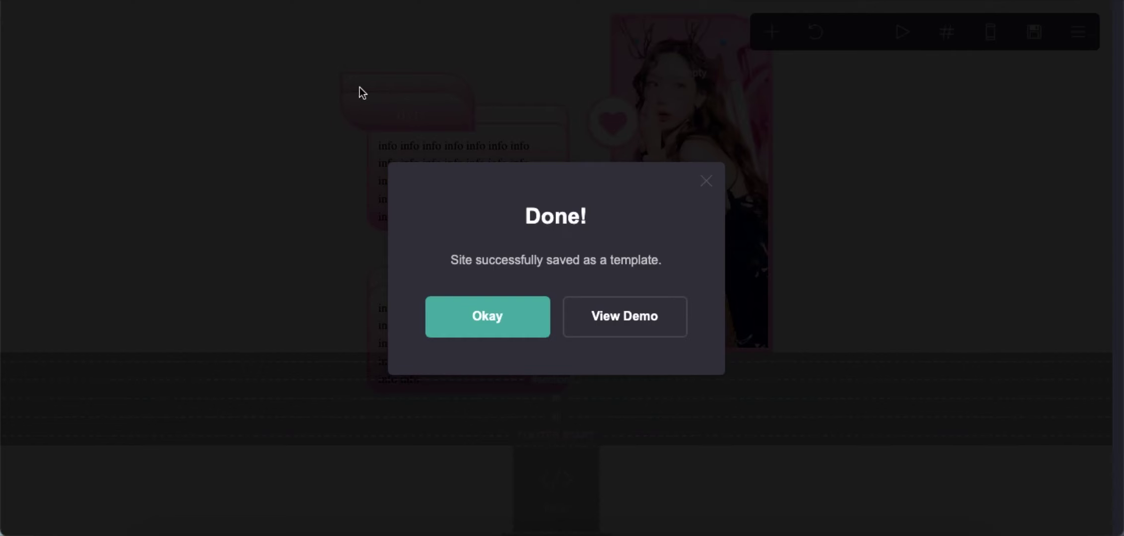
{"action": "left_click", "coordinate": [472, 314]}
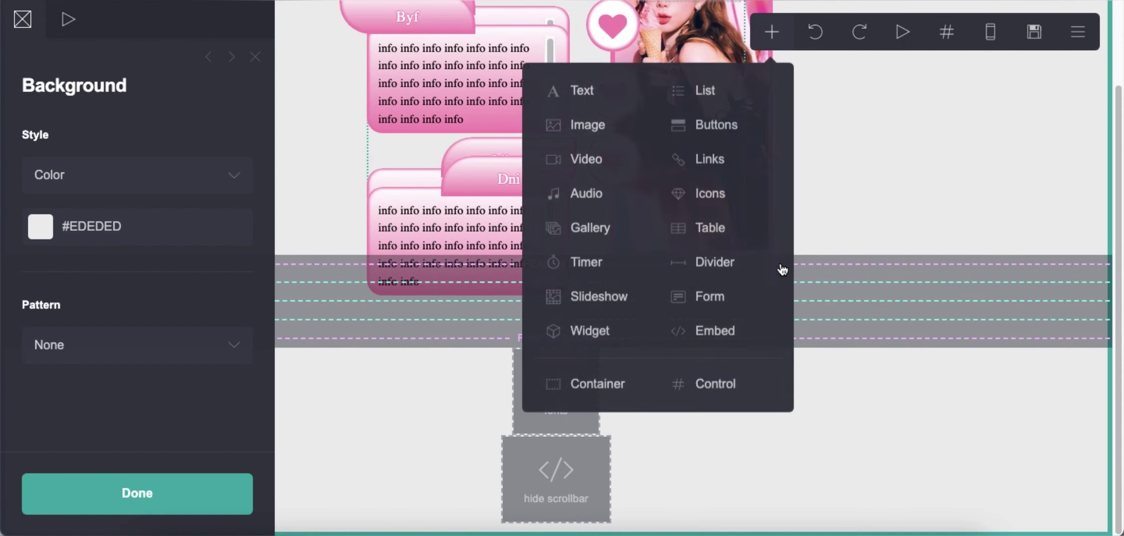
{"action": "left_click", "coordinate": [750, 387]}
{"action": "left_click_drag", "start_coordinate": [577, 529], "coordinate": [570, 330]}
{"action": "scroll", "coordinate": [213, 339], "scroll_direction": "down", "scroll_amount": 3}
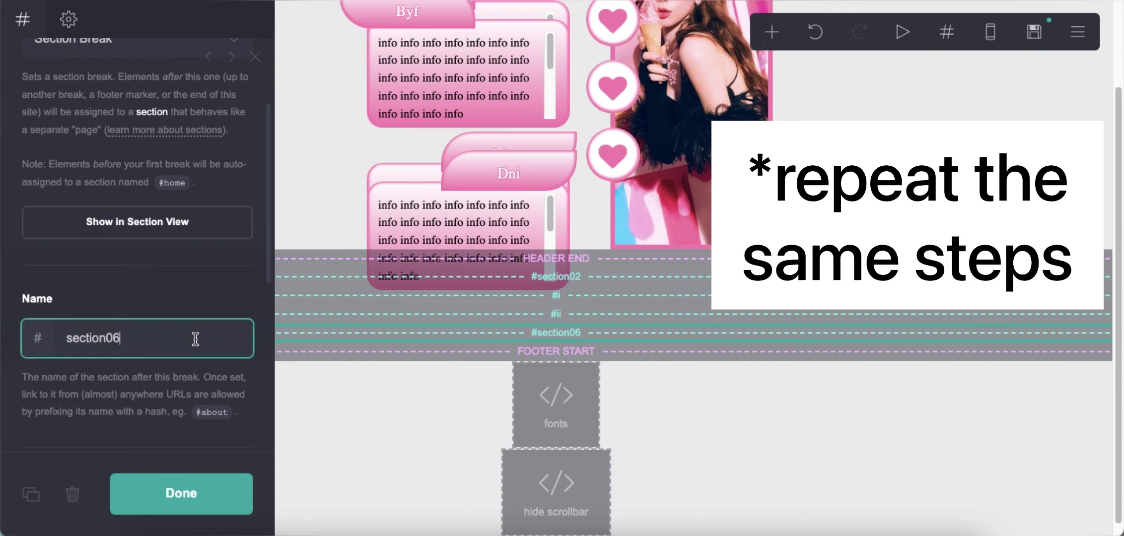
{"action": "scroll", "coordinate": [849, 423], "scroll_direction": "up", "scroll_amount": 2}
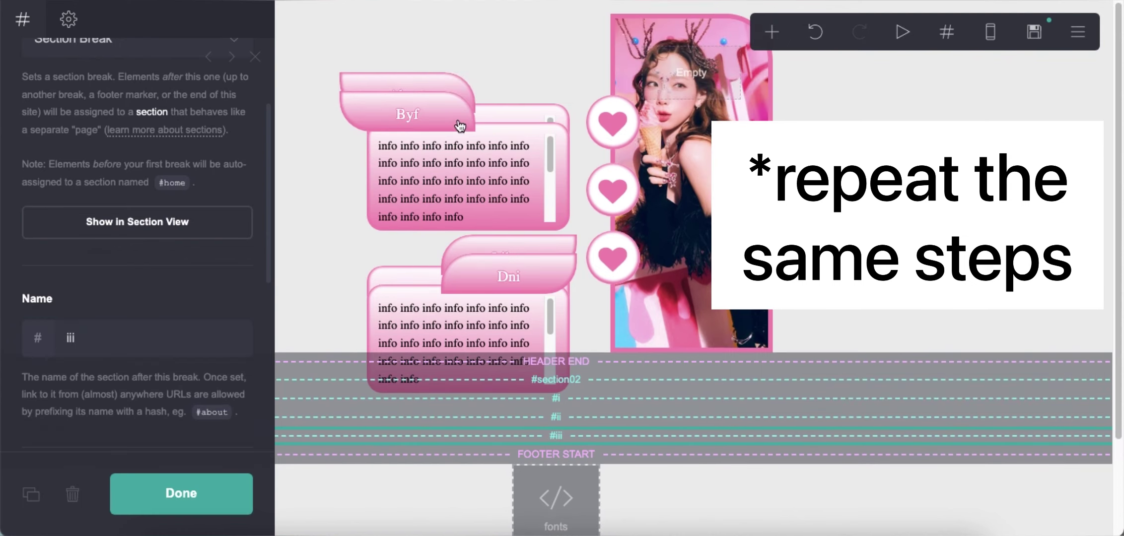
Duplicate the Byf tab container into section #iii and change its text to "Tunes".
{"action": "left_click", "coordinate": [458, 123]}
{"action": "left_click", "coordinate": [35, 494]}
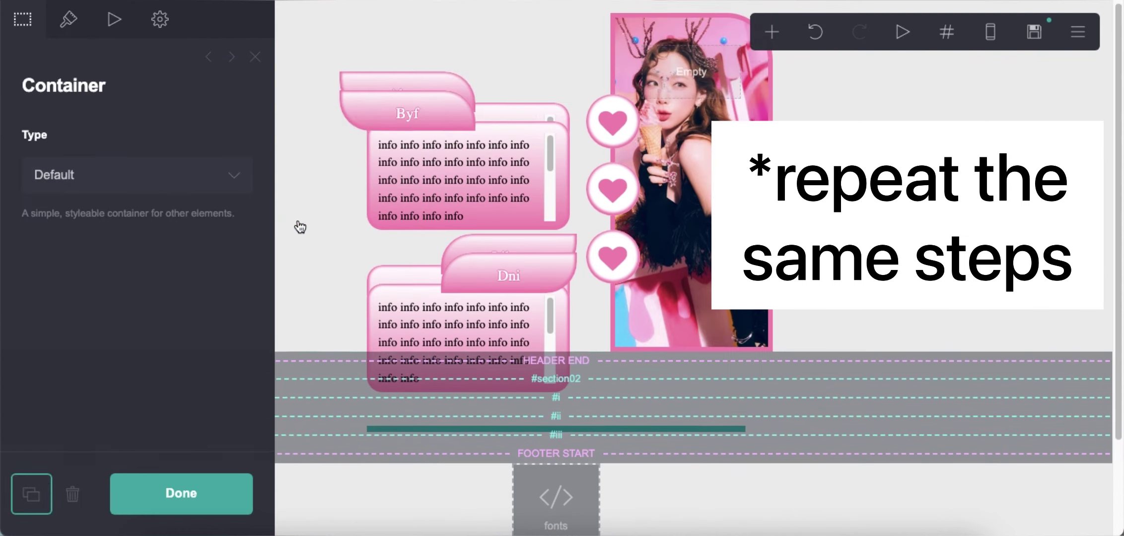
{"action": "left_click_drag", "start_coordinate": [451, 108], "coordinate": [489, 452]}
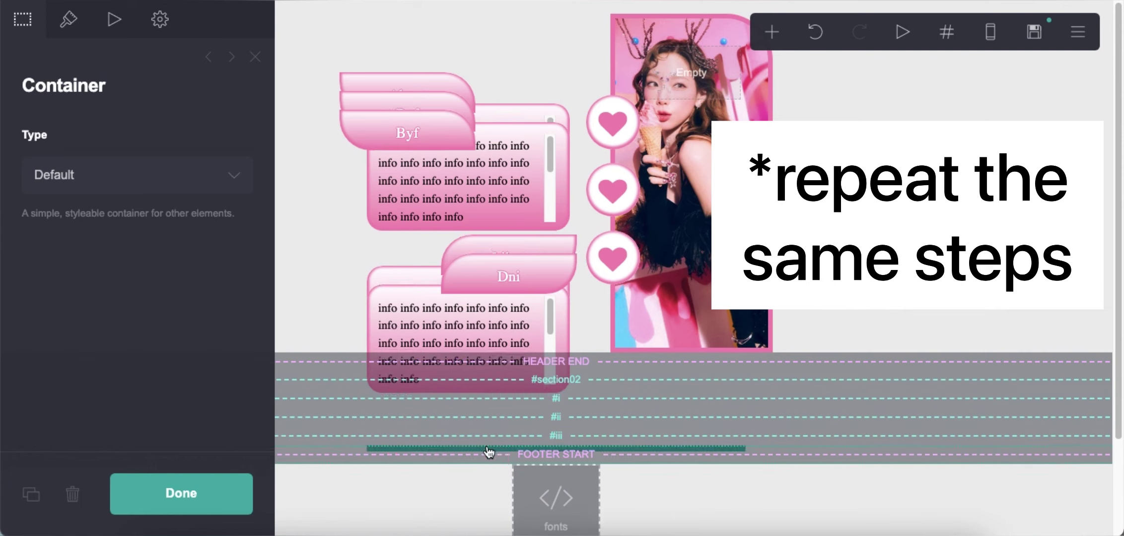
{"action": "left_click", "coordinate": [391, 147]}
{"action": "type", "text": "Tunes"}
{"action": "left_click", "coordinate": [222, 301]}
Duplicate the Byf info box into section #iii beneath the Tunes tab.
{"action": "left_click_drag", "start_coordinate": [548, 136], "coordinate": [480, 149]}
{"action": "left_click", "coordinate": [31, 496]}
{"action": "left_click_drag", "start_coordinate": [499, 118], "coordinate": [503, 456]}
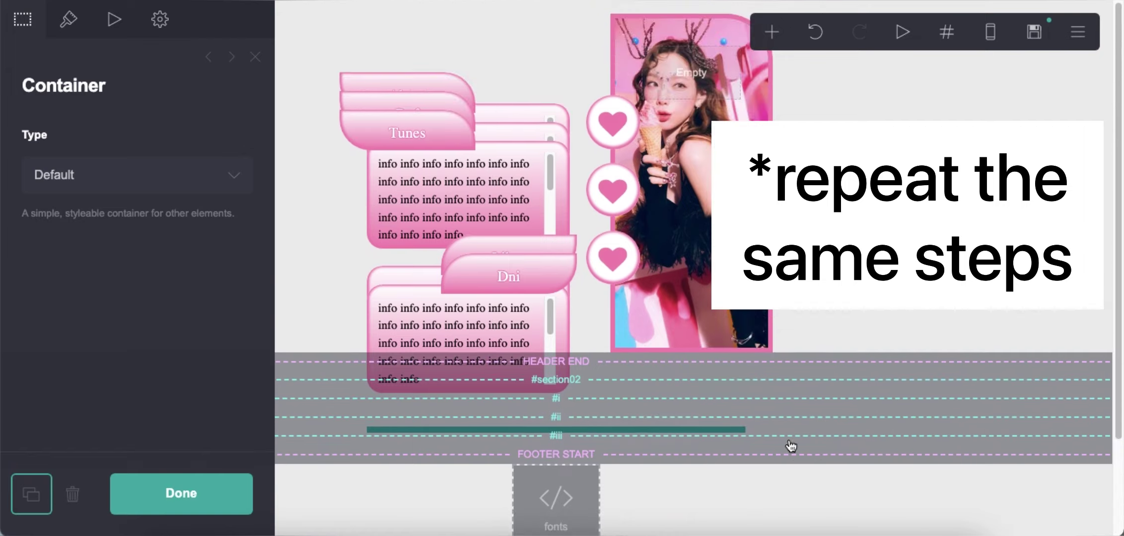
Duplicate the Dni tab into section #iii with the text "Media" and duplicate the Dni info box beneath it.
{"action": "left_click_drag", "start_coordinate": [560, 268], "coordinate": [537, 426]}
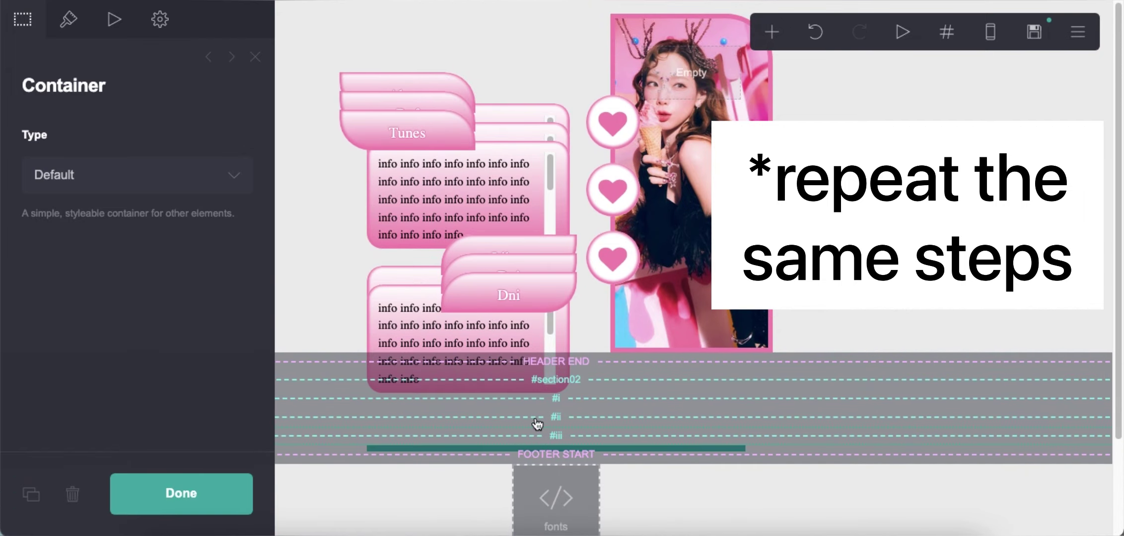
{"action": "left_click", "coordinate": [523, 306]}
{"action": "type", "text": "Media"}
{"action": "left_click", "coordinate": [236, 253]}
{"action": "left_click", "coordinate": [389, 297]}
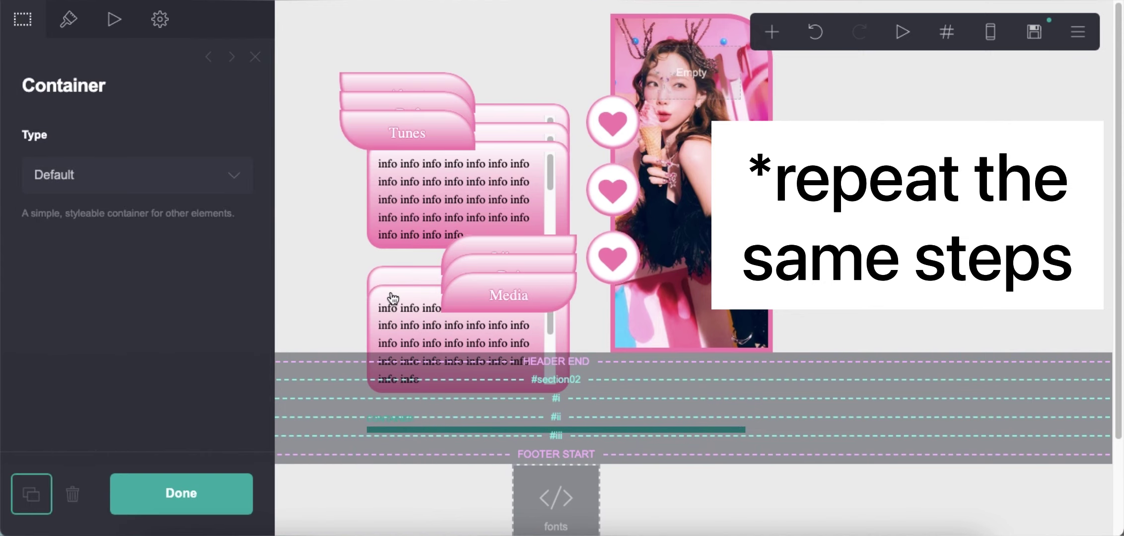
{"action": "left_click_drag", "start_coordinate": [393, 297], "coordinate": [416, 446]}
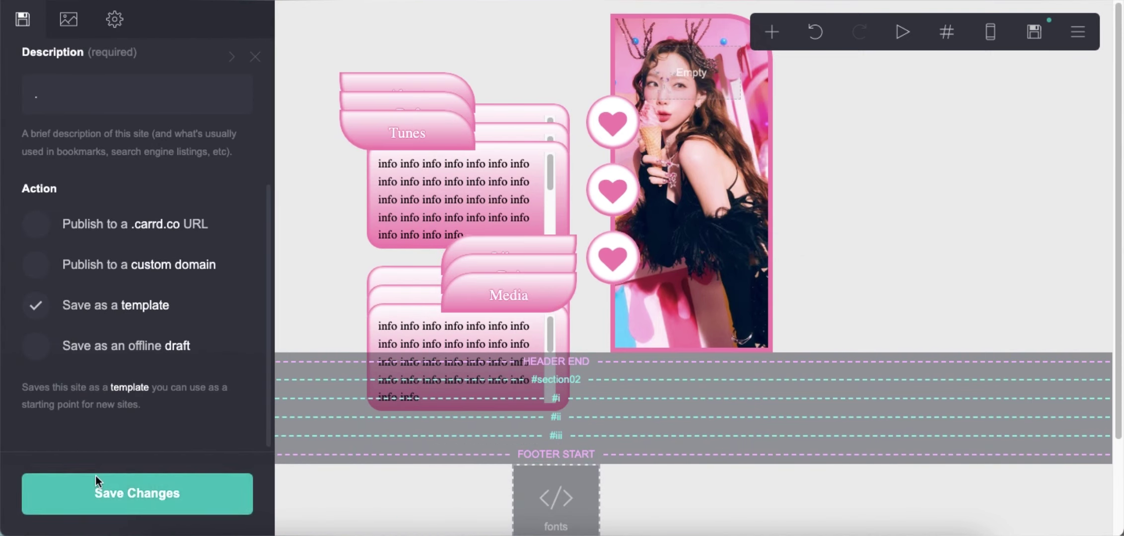
Save the template changes and check section #iii on the published page, including scrolling inside its info boxes.
{"action": "left_click", "coordinate": [95, 476]}
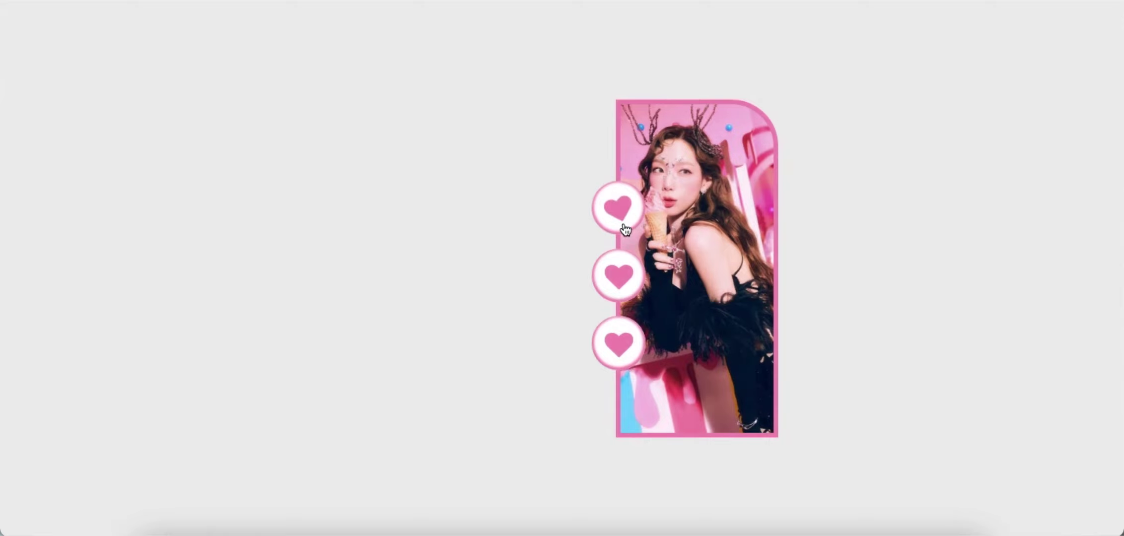
{"action": "left_click", "coordinate": [626, 288]}
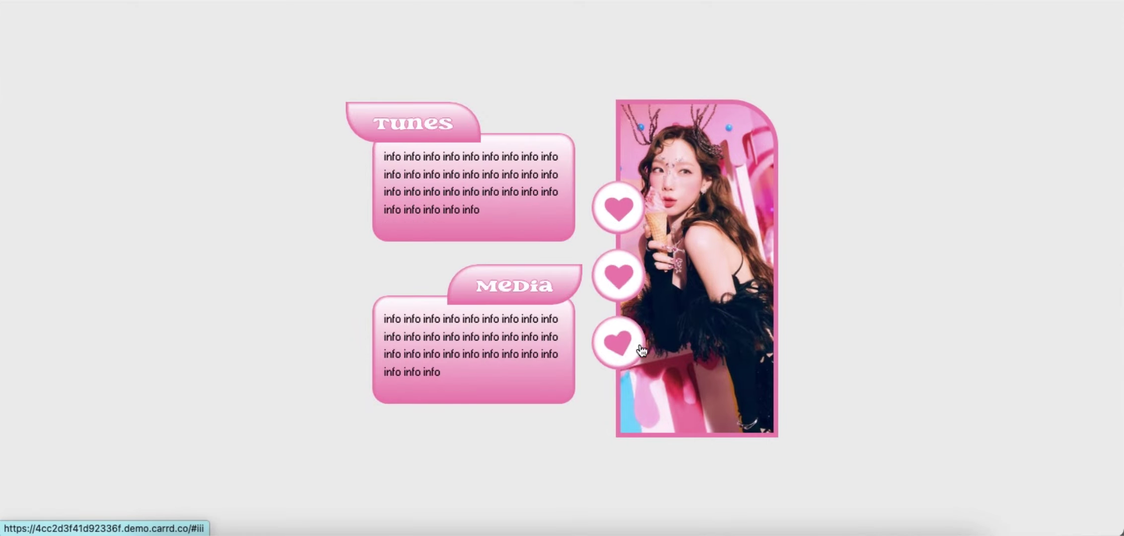
{"action": "scroll", "coordinate": [491, 202], "scroll_direction": "down", "scroll_amount": 1}
{"action": "scroll", "coordinate": [491, 202], "scroll_direction": "up", "scroll_amount": 1}
{"action": "scroll", "coordinate": [464, 327], "scroll_direction": "down", "scroll_amount": 1}
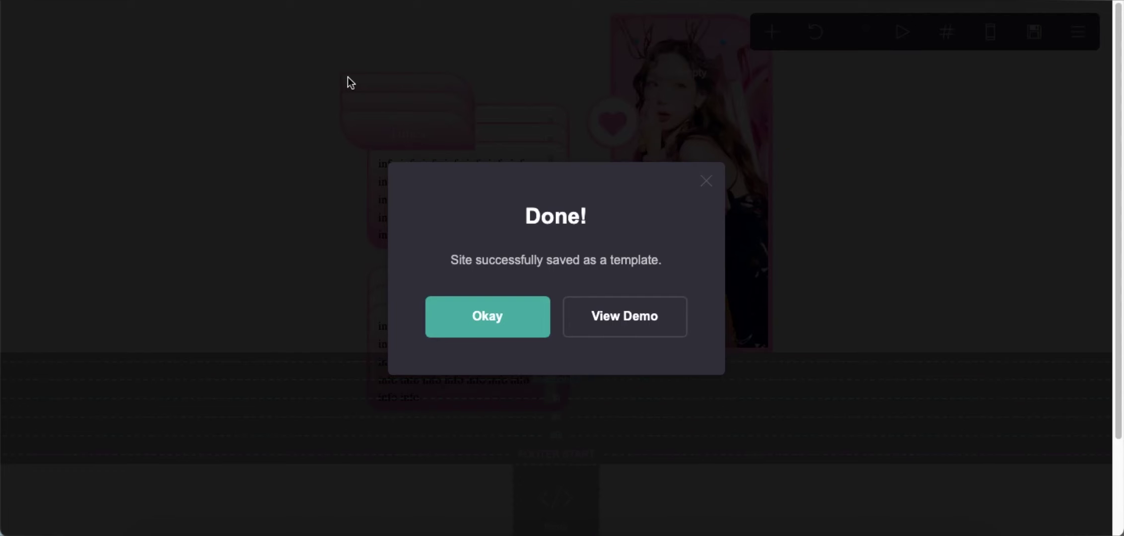
Dismiss the save confirmation and view the page's sections one at a time in section view.
{"action": "left_click", "coordinate": [541, 316]}
{"action": "left_click", "coordinate": [946, 33]}
{"action": "left_click", "coordinate": [844, 124]}
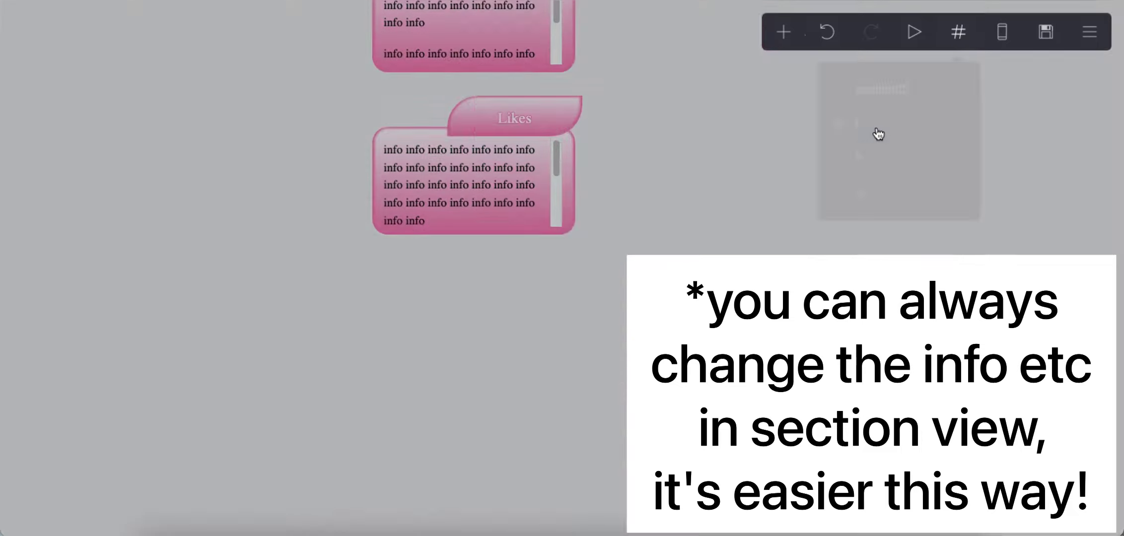
{"action": "left_click", "coordinate": [947, 43]}
{"action": "left_click", "coordinate": [851, 177]}
{"action": "left_click", "coordinate": [958, 32]}
{"action": "left_click", "coordinate": [901, 196]}
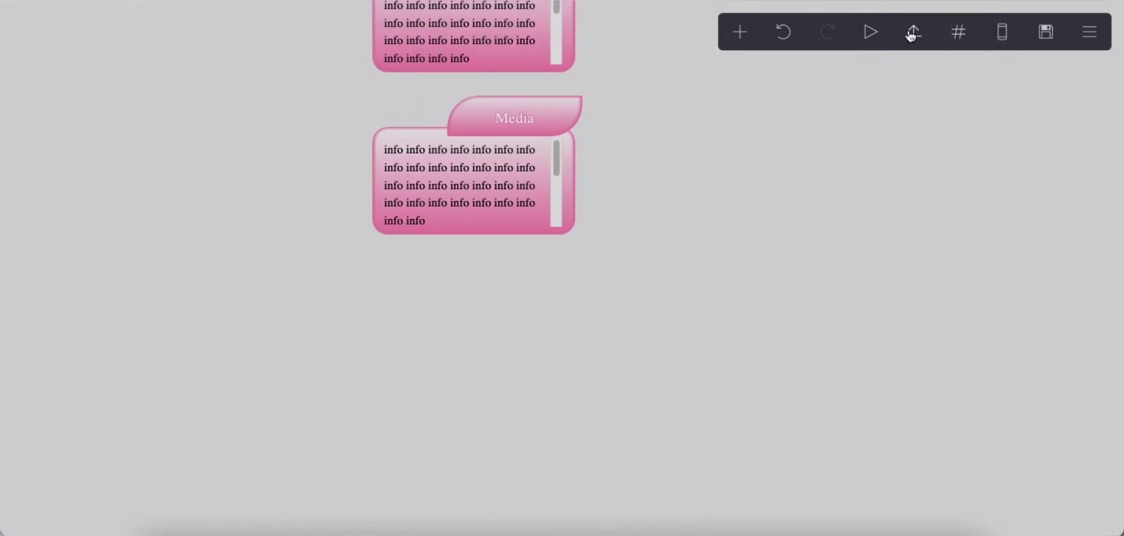
{"action": "left_click", "coordinate": [912, 33]}
Add a code embed labelled "animation" below the hide scrollbar embed.
{"action": "left_click", "coordinate": [772, 32]}
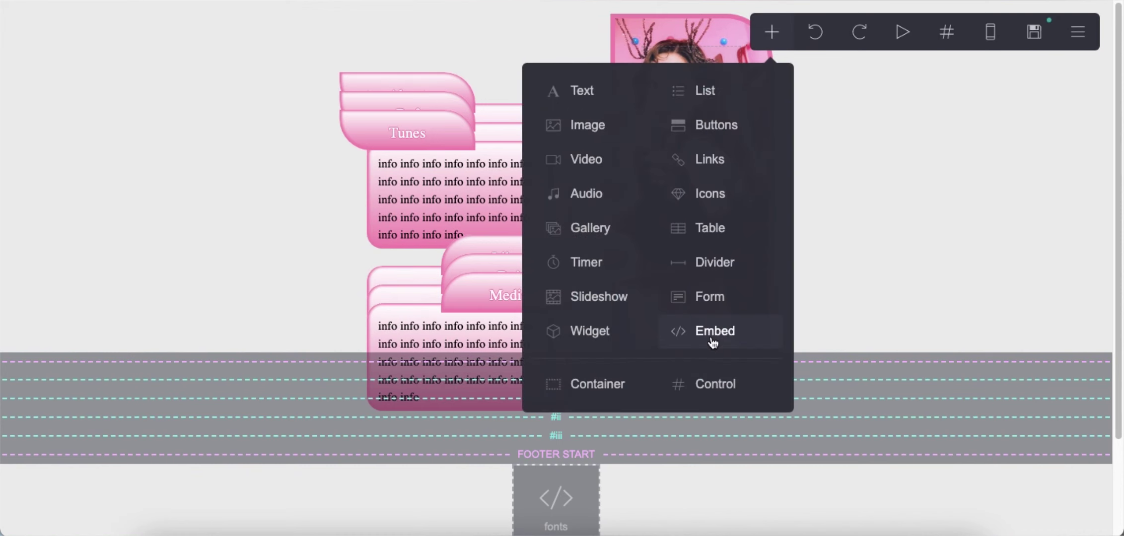
{"action": "left_click", "coordinate": [713, 332]}
{"action": "type", "text": "animation"}
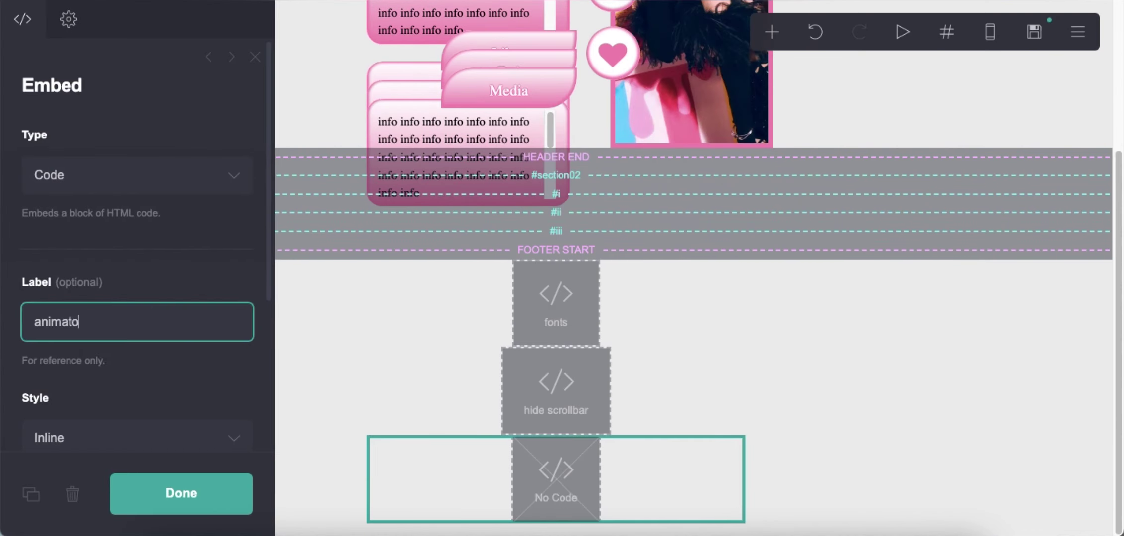
{"action": "scroll", "coordinate": [136, 248], "scroll_direction": "down", "scroll_amount": 5}
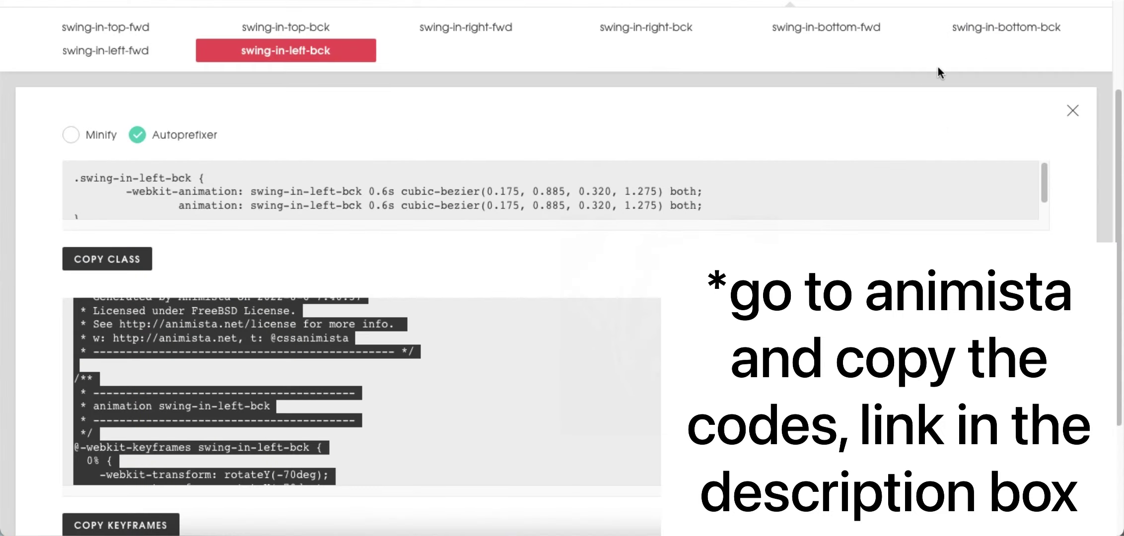
Switch to Animista and copy the class code of the swing-in-left-bck animation.
{"action": "left_click", "coordinate": [949, 75]}
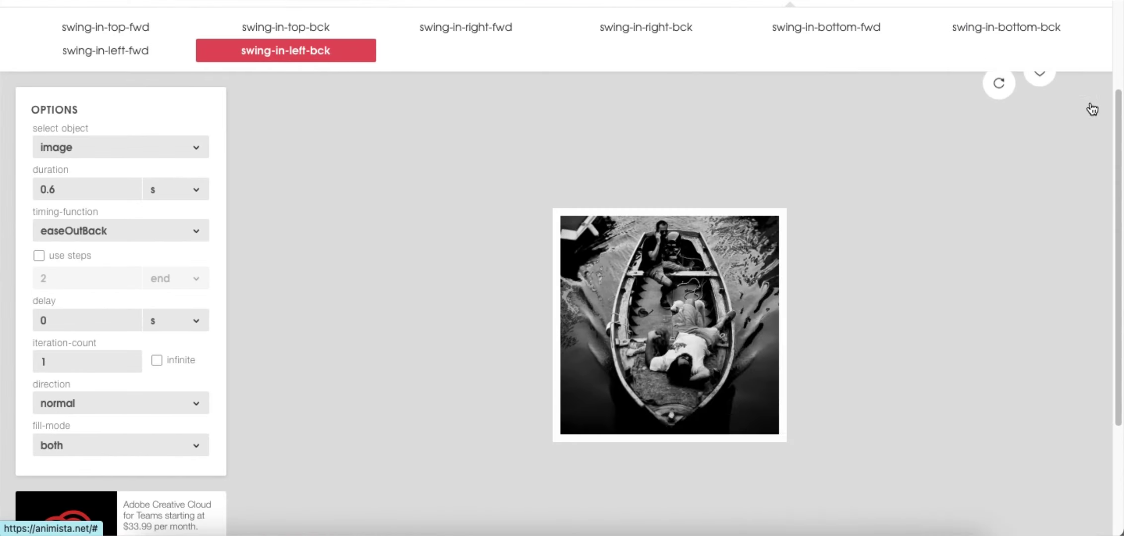
{"action": "left_click", "coordinate": [1080, 103]}
{"action": "left_click", "coordinate": [107, 259]}
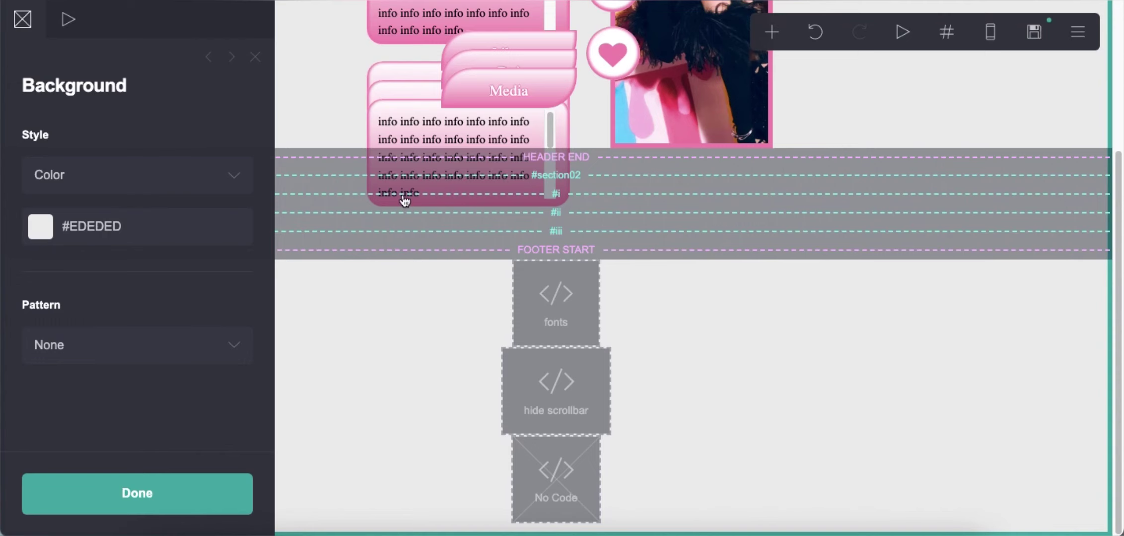
Return to Carrd and paste the copied class code between style tags in the animation embed's code.
{"action": "left_click", "coordinate": [447, 471]}
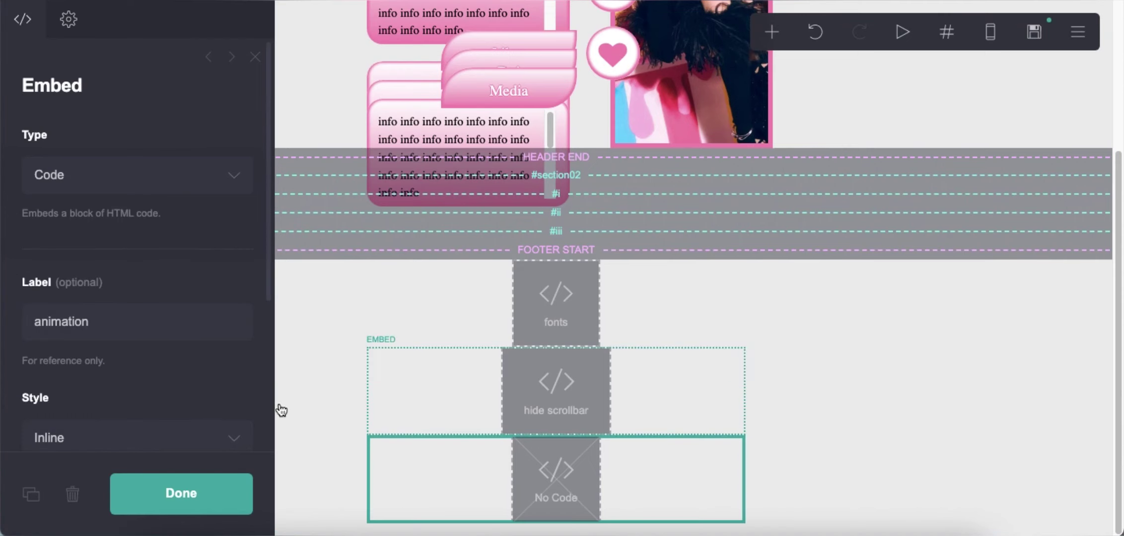
{"action": "scroll", "coordinate": [174, 333], "scroll_direction": "down", "scroll_amount": 5}
{"action": "type", "text": "<style>"}
{"action": "key", "text": "Return"}
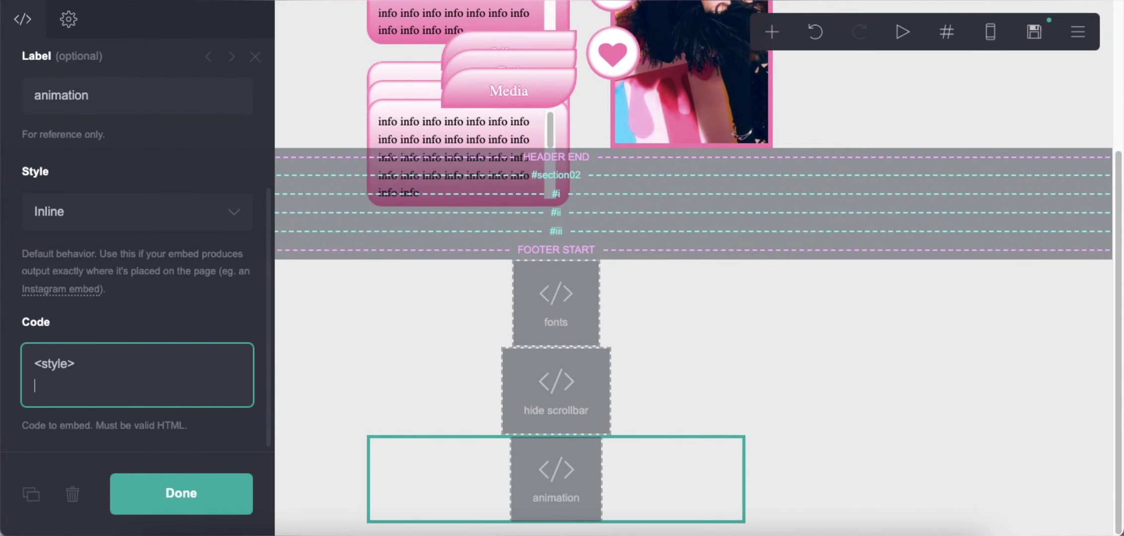
{"action": "key", "text": "Return"}
{"action": "right_click", "coordinate": [83, 377]}
{"action": "left_click", "coordinate": [97, 392]}
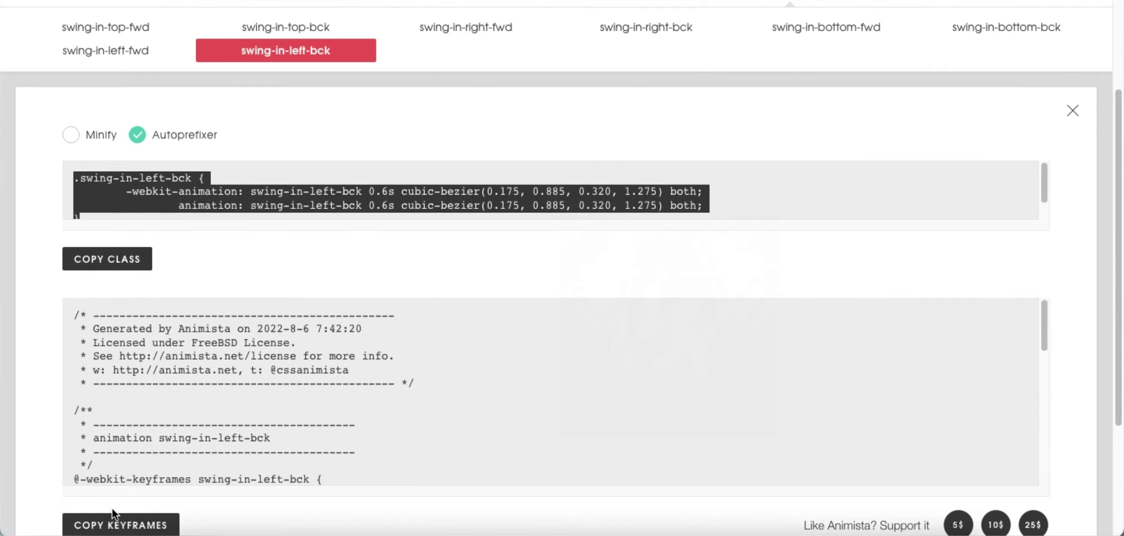
Copy the swing-in-left-bck keyframes from Animista and paste them below the class code in the animation embed.
{"action": "left_click", "coordinate": [115, 518]}
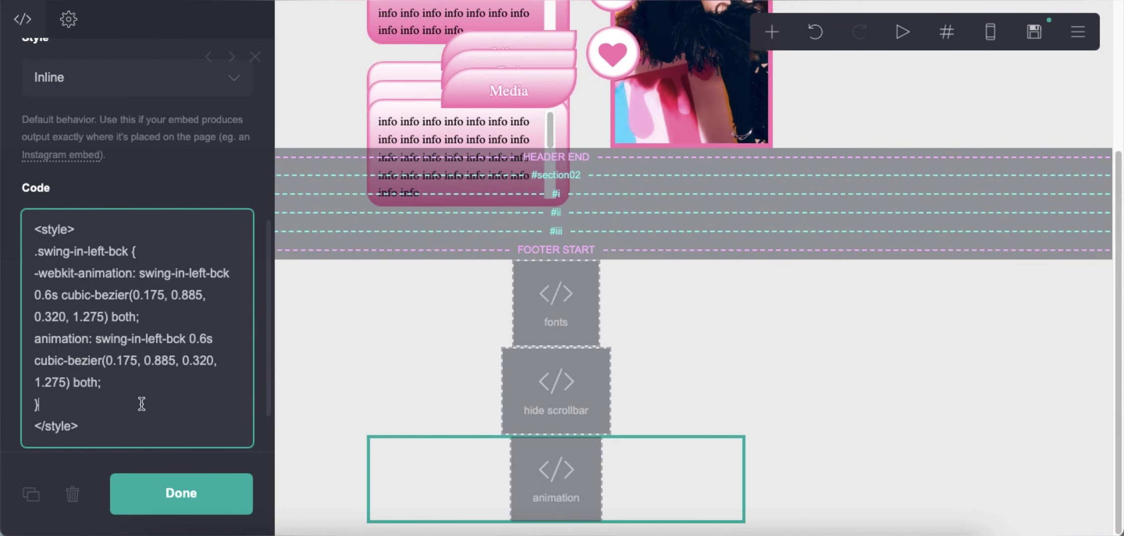
{"action": "key", "text": "Return"}
{"action": "key", "text": "Return"}
{"action": "key", "text": "Return"}
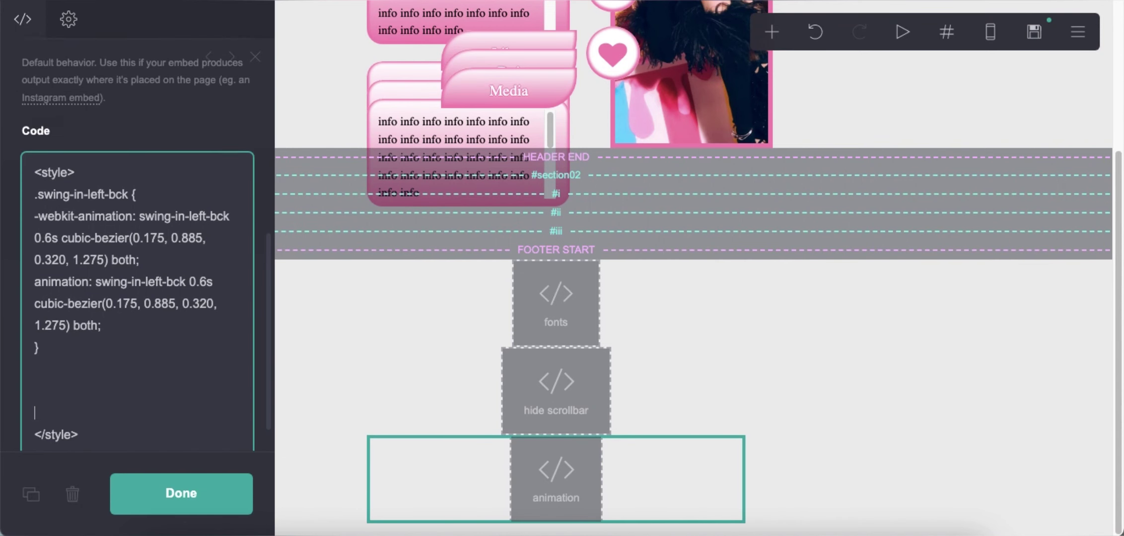
{"action": "right_click", "coordinate": [83, 318]}
{"action": "scroll", "coordinate": [145, 271], "scroll_direction": "up", "scroll_amount": 3}
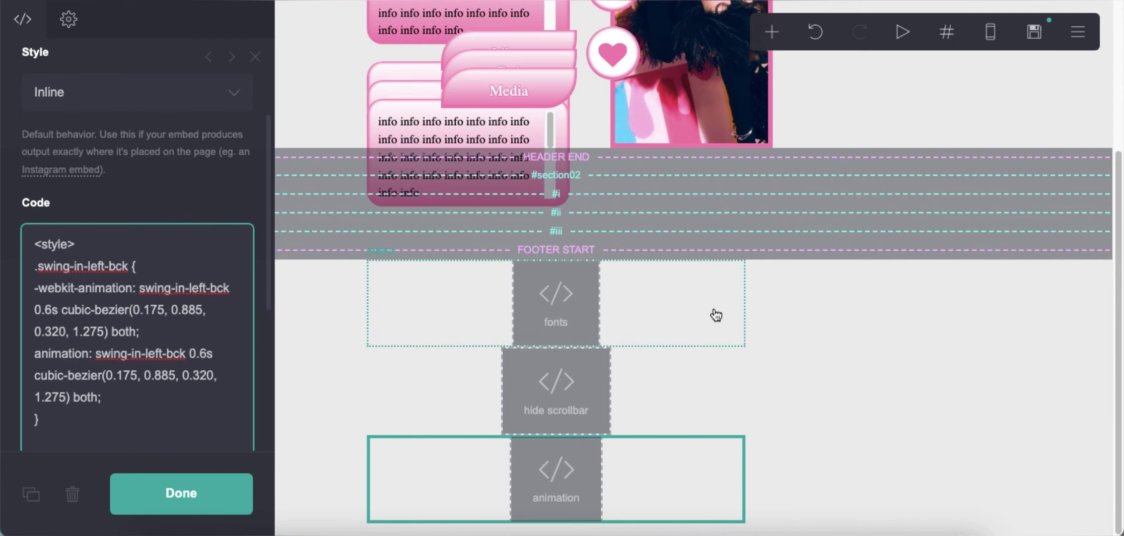
Look up the About, Byf and Tunes tabs' element IDs and replace the .swing-in-left-bck selector with #container02, #container06, #container10.
{"action": "scroll", "coordinate": [714, 314], "scroll_direction": "up", "scroll_amount": 5}
{"action": "left_click", "coordinate": [439, 87]}
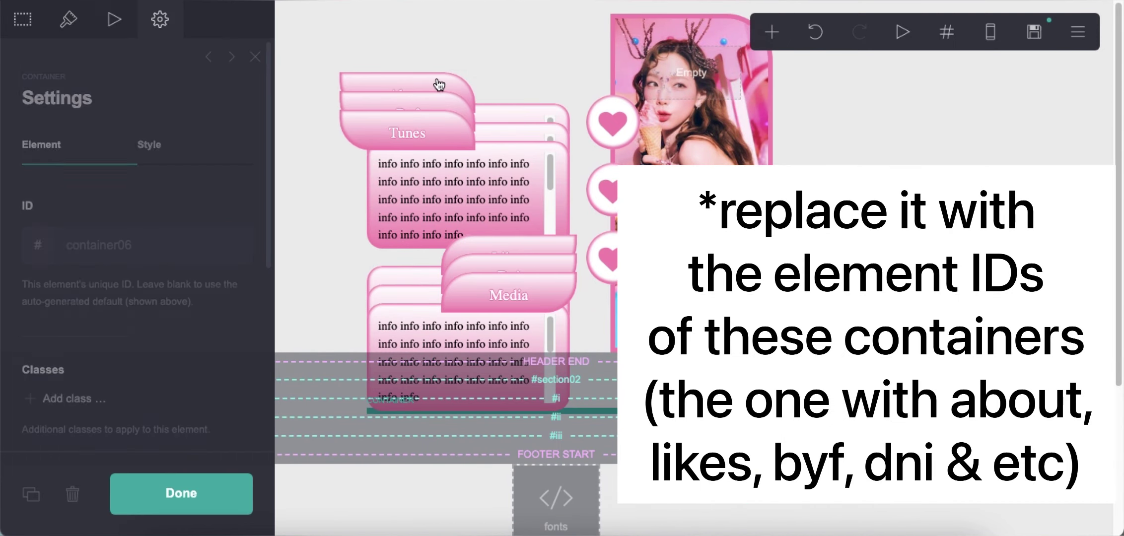
{"action": "left_click", "coordinate": [442, 103]}
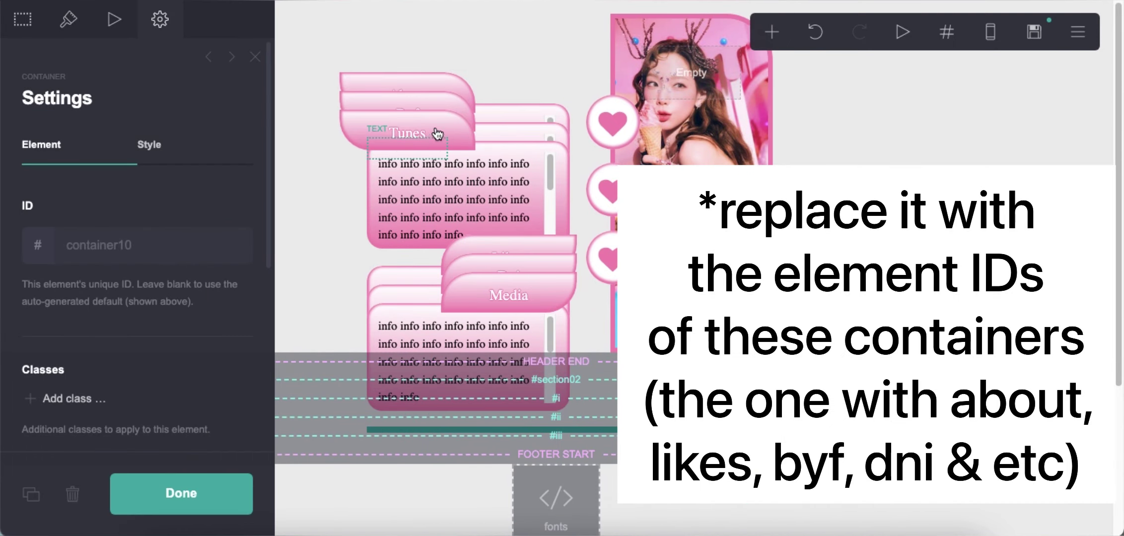
{"action": "left_click", "coordinate": [449, 122]}
{"action": "scroll", "coordinate": [546, 447], "scroll_direction": "down", "scroll_amount": 5}
{"action": "left_click", "coordinate": [554, 489]}
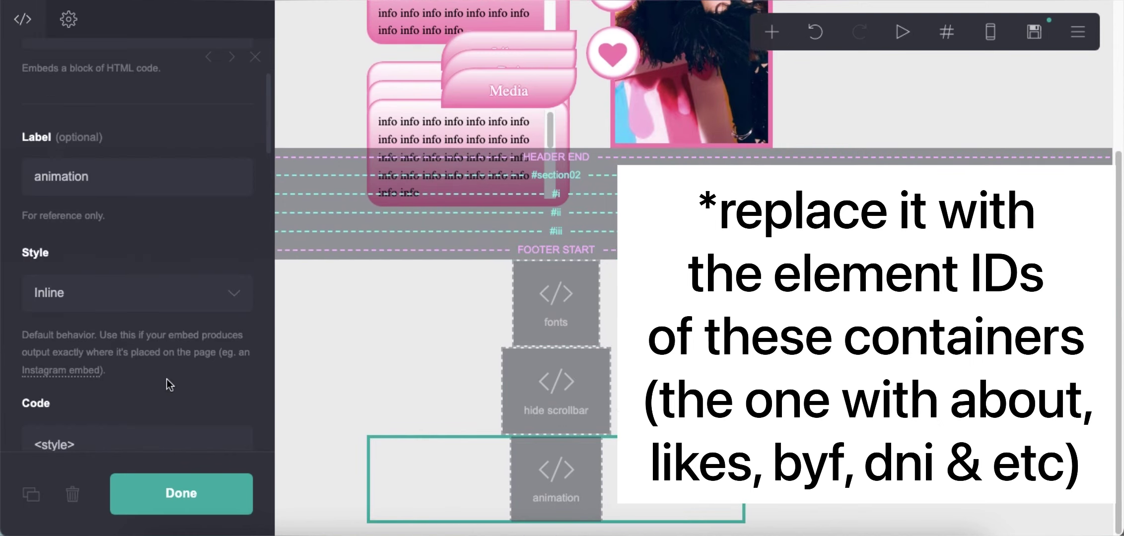
{"action": "scroll", "coordinate": [167, 381], "scroll_direction": "down", "scroll_amount": 3}
{"action": "left_click_drag", "start_coordinate": [128, 324], "coordinate": [4, 321]}
{"action": "type", "text": "#"}
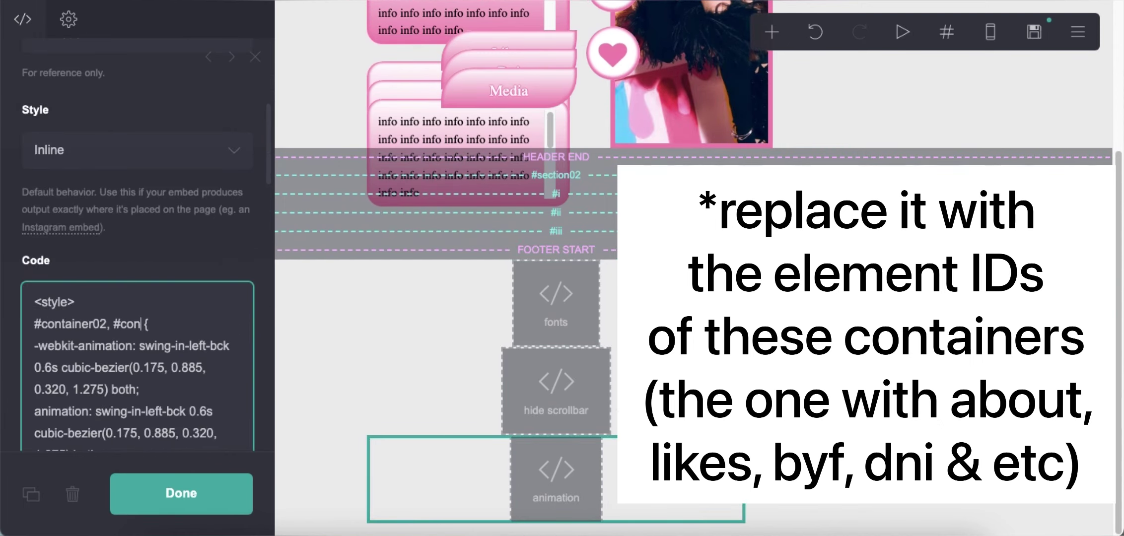
{"action": "type", "text": "container02, #container06, #c"}
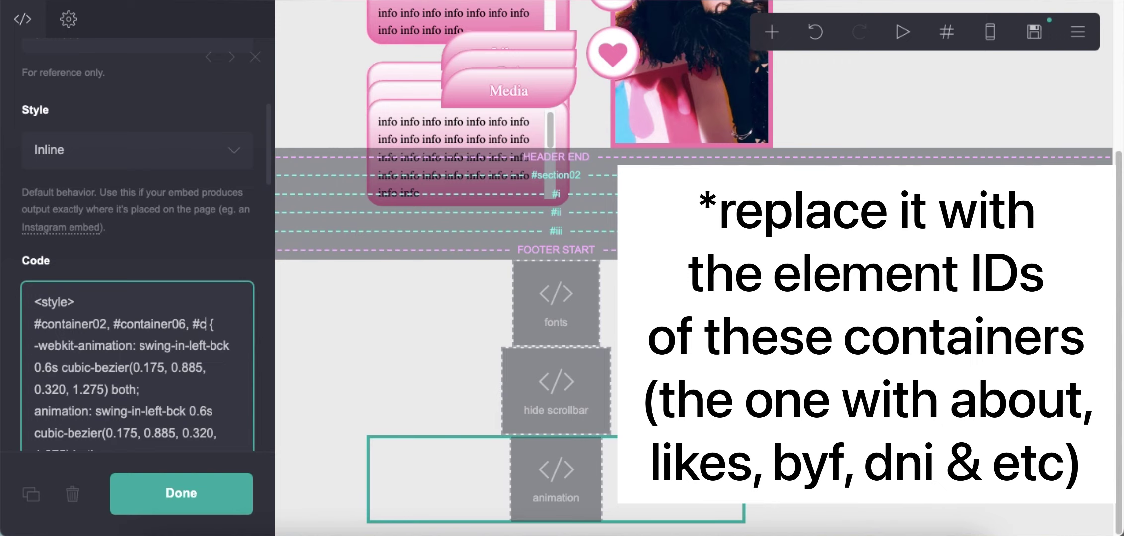
{"action": "type", "text": "ontainer10"}
Look up the element IDs of the Likes, Dni and Media tabs and add #container04, #container08 and #container12 to the animation selector.
{"action": "scroll", "coordinate": [512, 178], "scroll_direction": "up", "scroll_amount": 3}
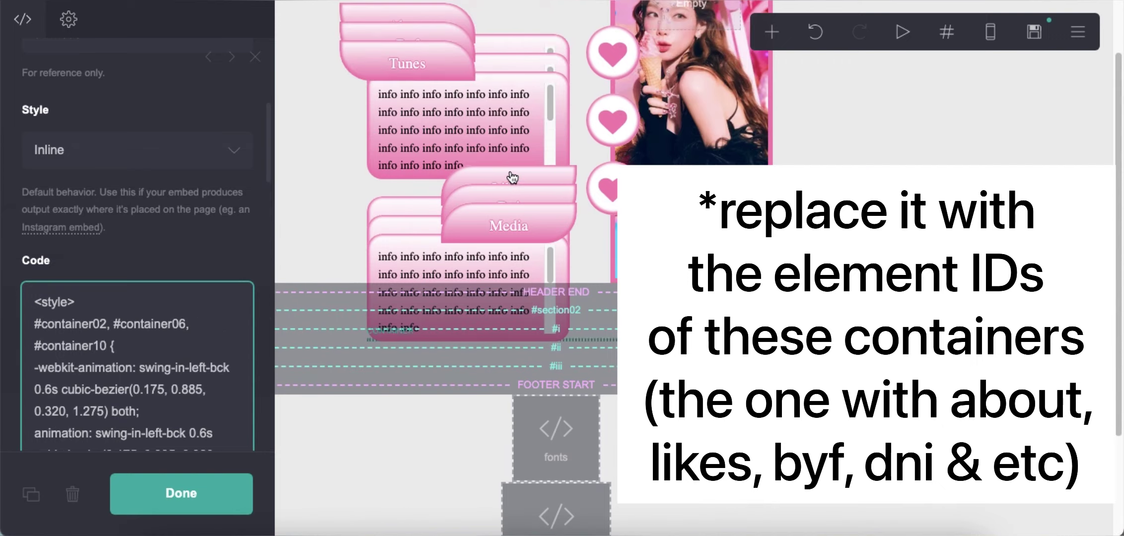
{"action": "left_click", "coordinate": [512, 177]}
{"action": "left_click", "coordinate": [543, 199]}
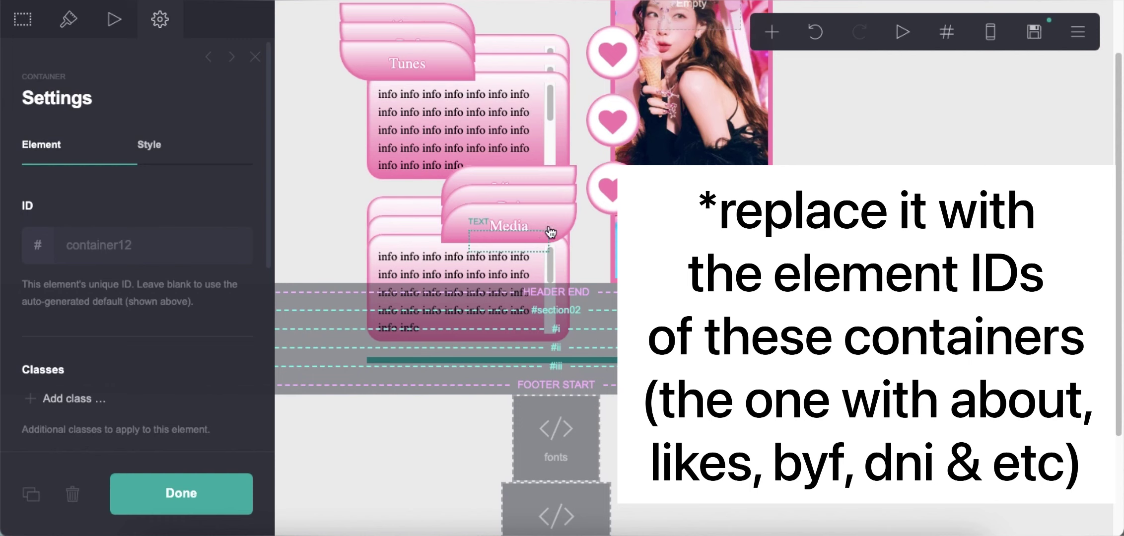
{"action": "scroll", "coordinate": [546, 347], "scroll_direction": "down", "scroll_amount": 3}
{"action": "left_click", "coordinate": [556, 471]}
{"action": "left_click", "coordinate": [109, 294]}
{"action": "type", "text": "#container06,"}
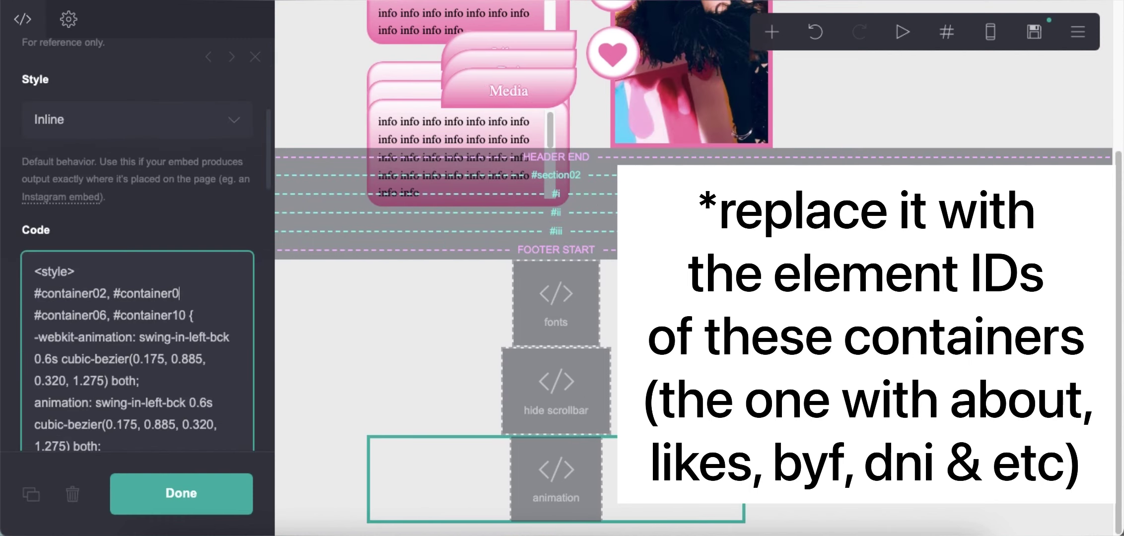
{"action": "type", "text": " #container"}
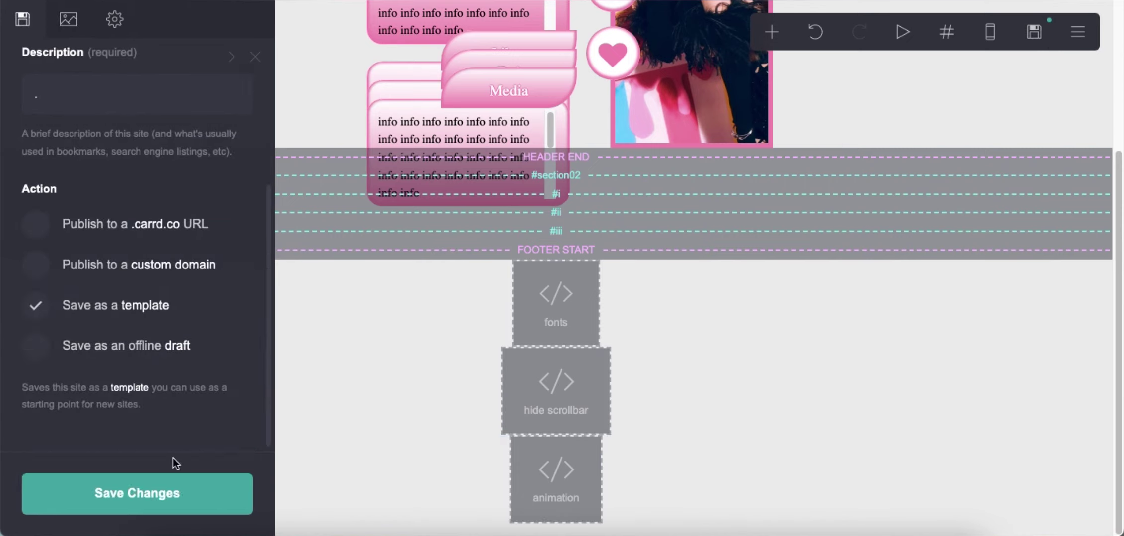
Close the embed settings, save the site as a template and view the demo to check the tab animation.
{"action": "left_click", "coordinate": [173, 489]}
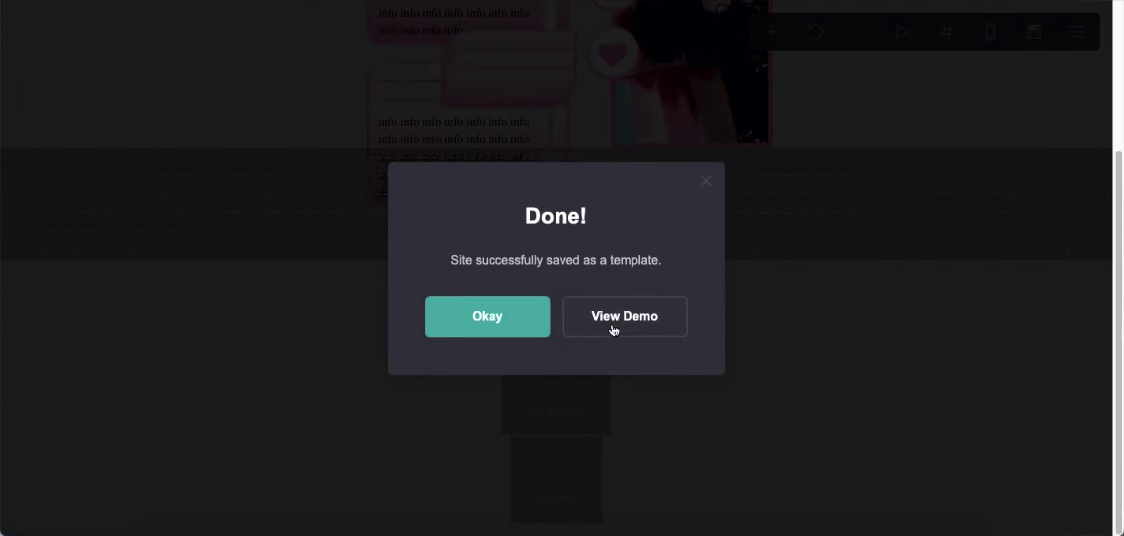
{"action": "left_click", "coordinate": [613, 325]}
{"action": "left_click", "coordinate": [486, 316]}
Add "z-index: 3;" to the container animation rule, save the template and check the sections in the demo.
{"action": "left_click", "coordinate": [556, 469]}
{"action": "left_click", "coordinate": [129, 331]}
{"action": "key", "text": "Return"}
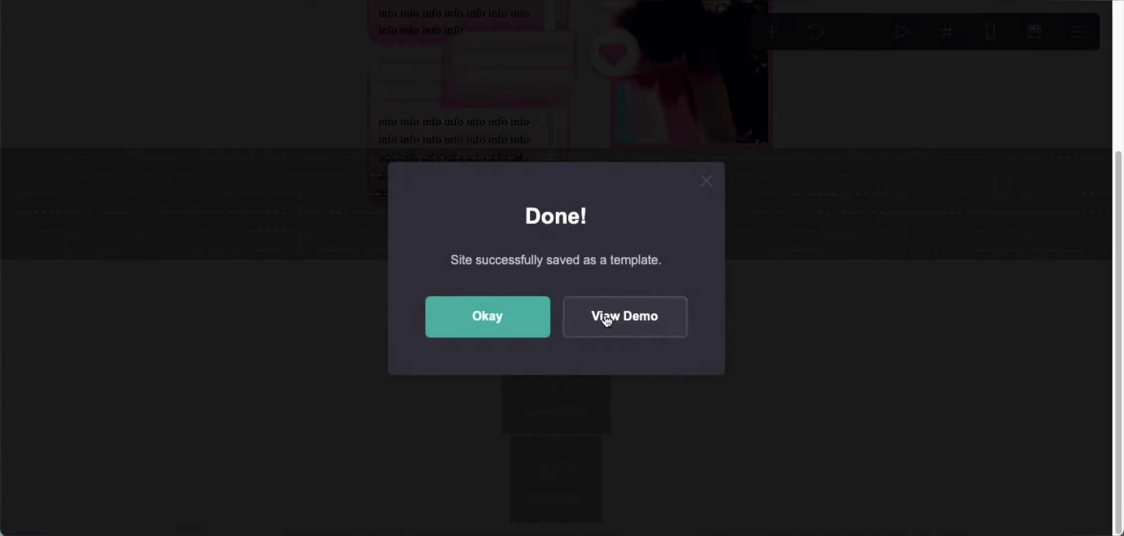
{"action": "left_click", "coordinate": [602, 325]}
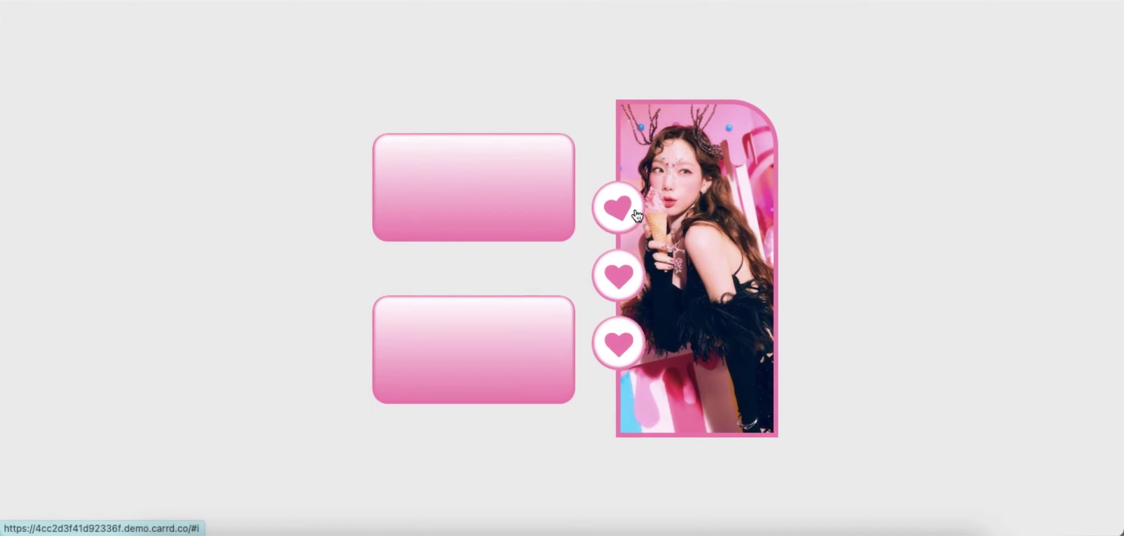
{"action": "left_click", "coordinate": [645, 273]}
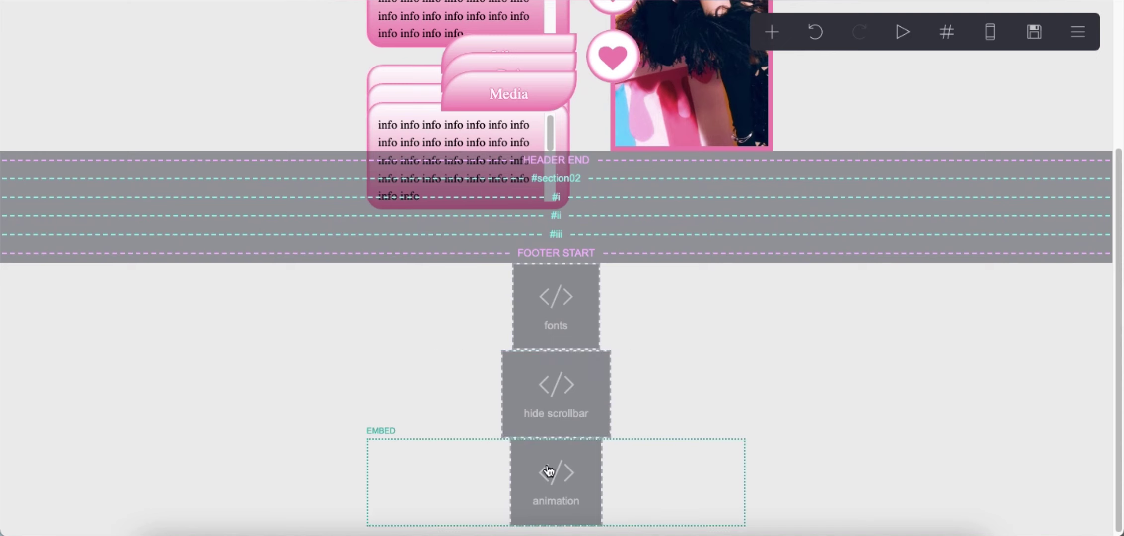
Select the whole container animation rule in the animation embed's code for copying.
{"action": "left_click", "coordinate": [556, 462]}
{"action": "scroll", "coordinate": [216, 329], "scroll_direction": "up", "scroll_amount": 5}
{"action": "left_click_drag", "start_coordinate": [32, 133], "coordinate": [39, 355]}
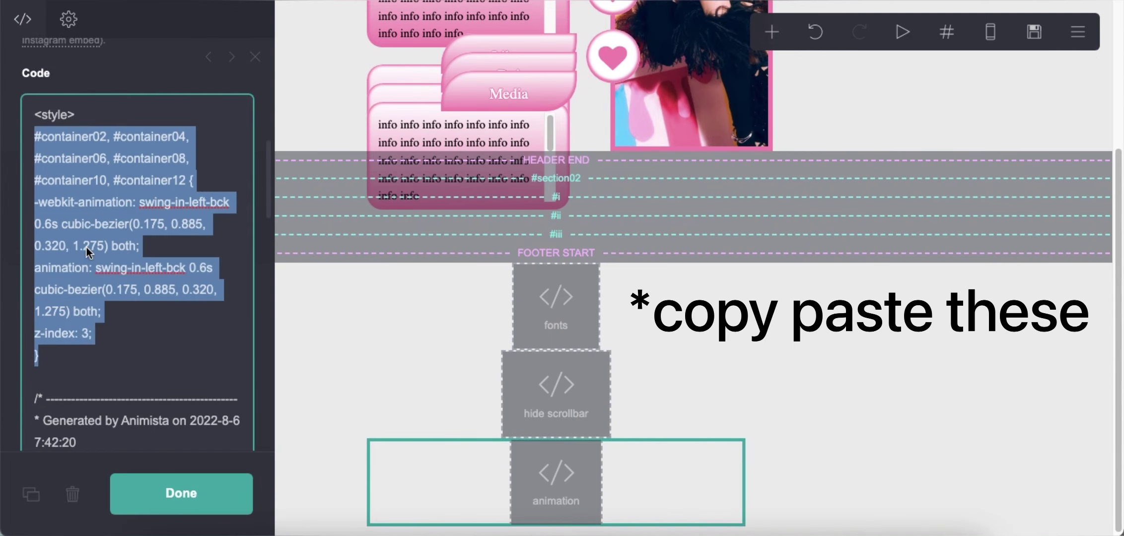